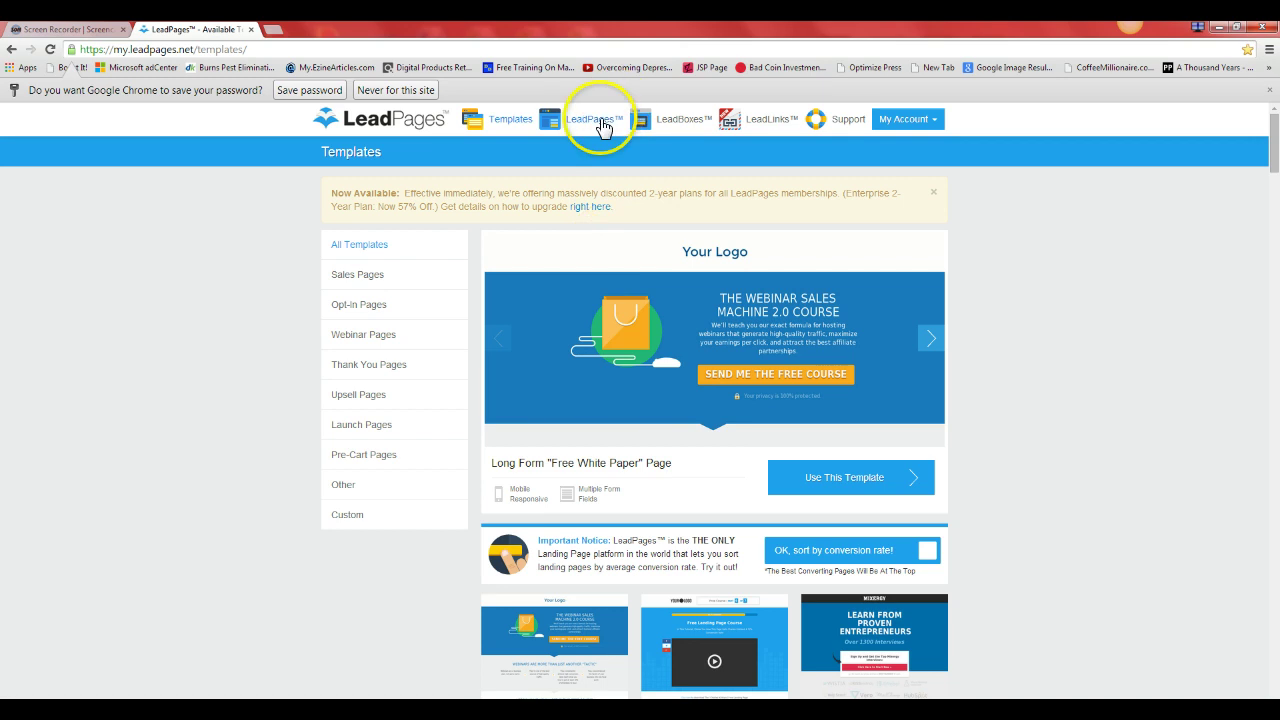
# - Reload the template gallery, filter to Opt-In Pages and scroll to the Basic Centered Squeeze Page template
pyautogui.click(505, 122)
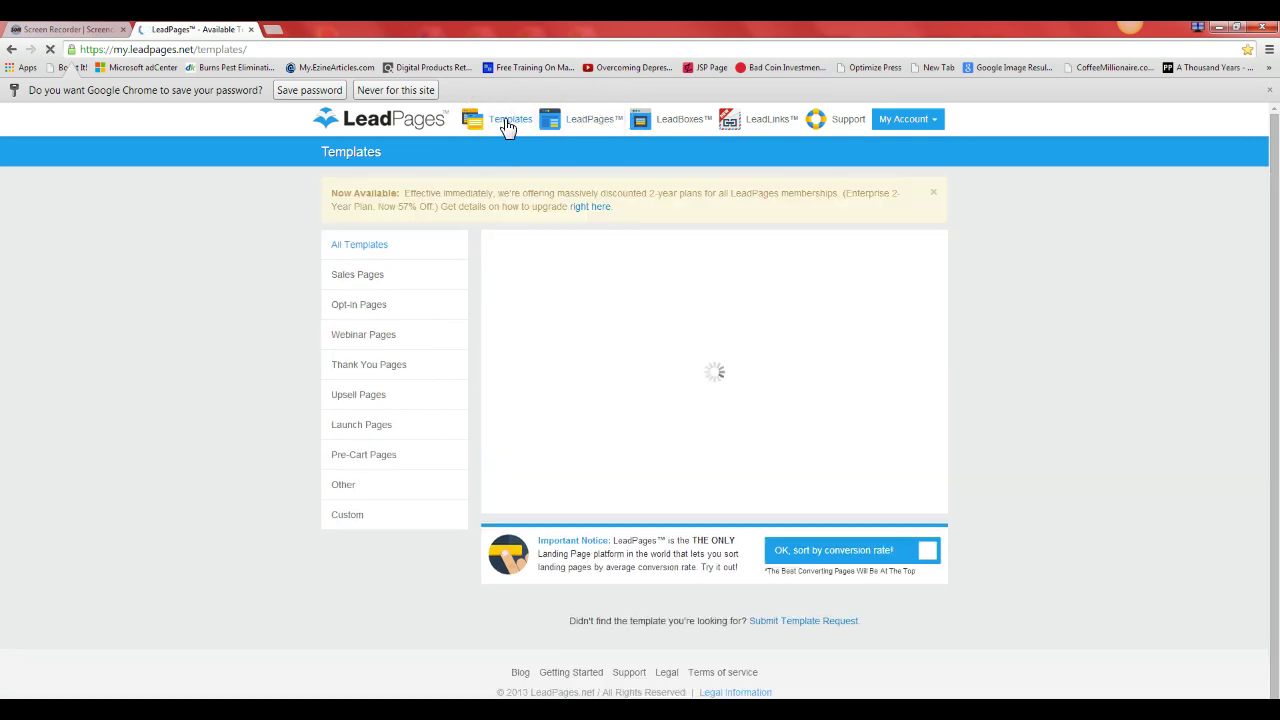
pyautogui.click(499, 130)
pyautogui.click(358, 314)
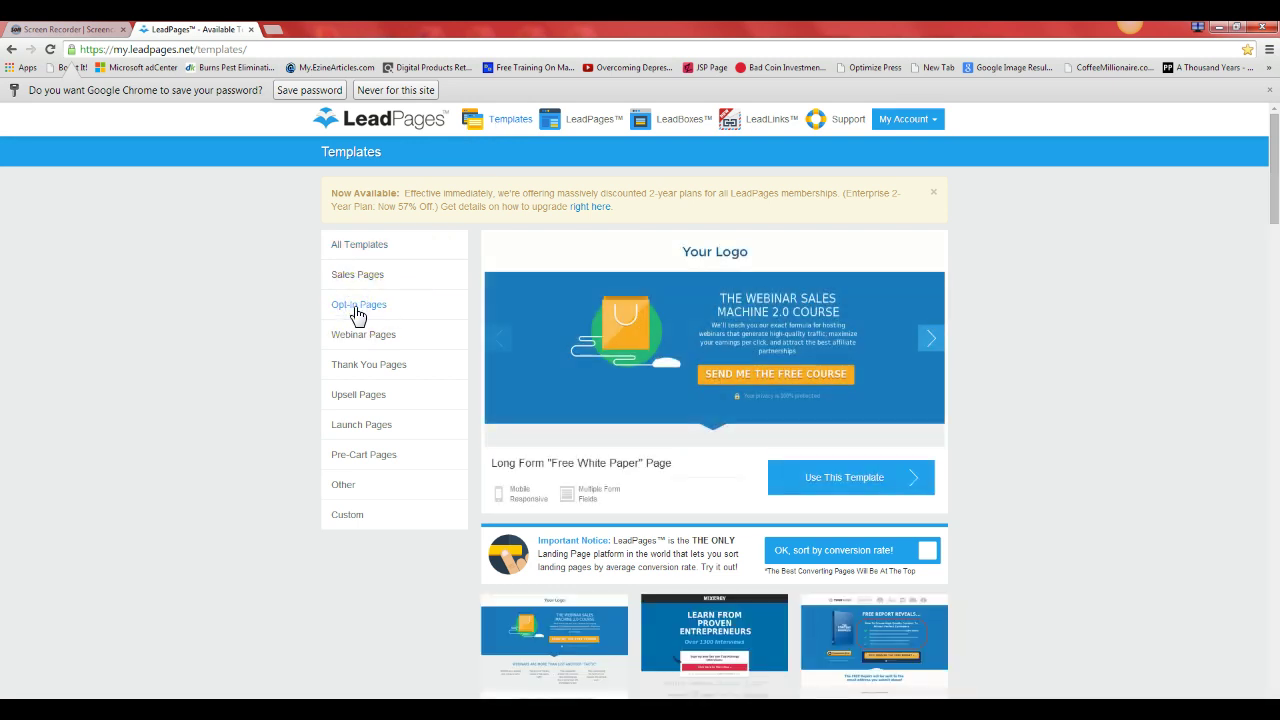
pyautogui.scroll(-7, 829, 396)
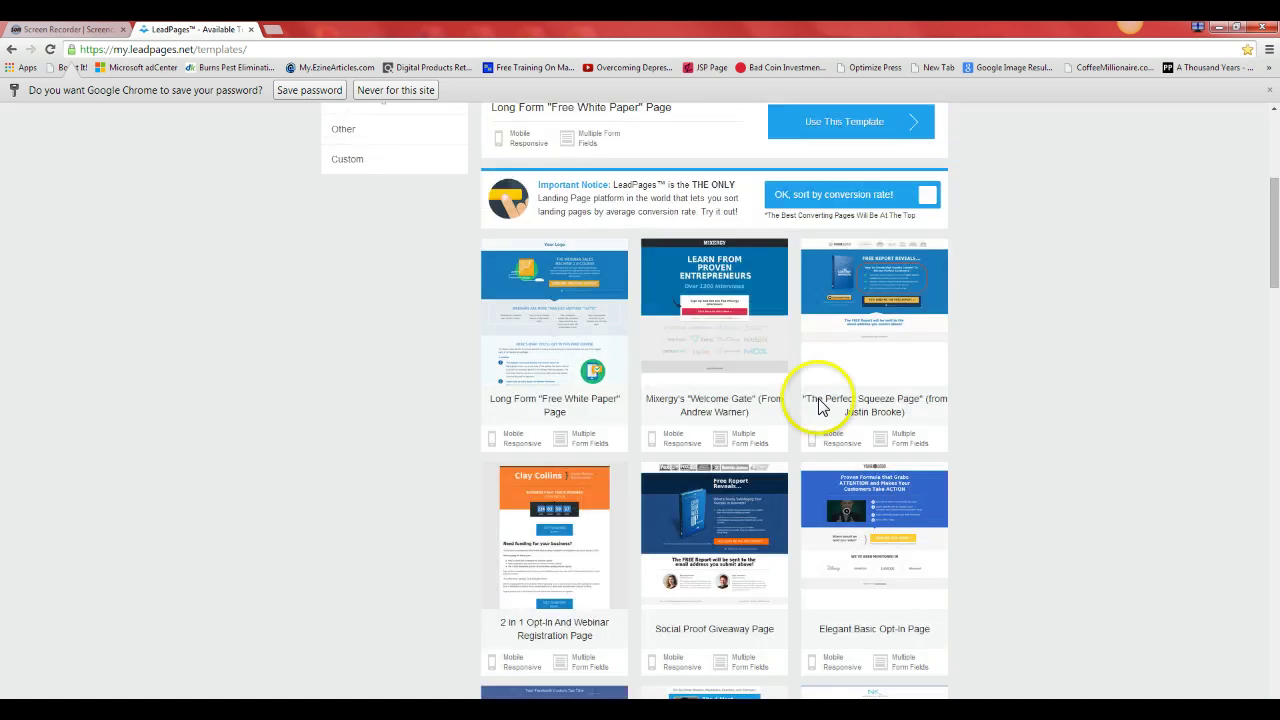
pyautogui.scroll(-10, 1105, 404)
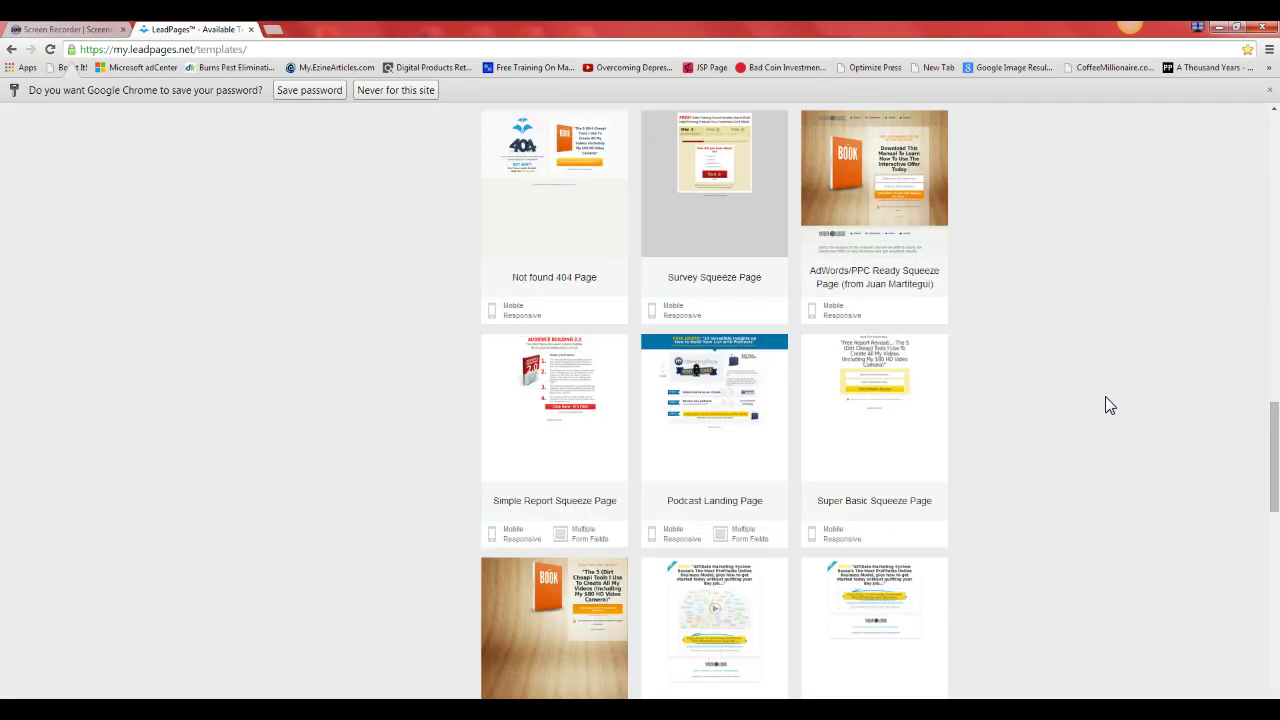
pyautogui.scroll(-5, 1094, 391)
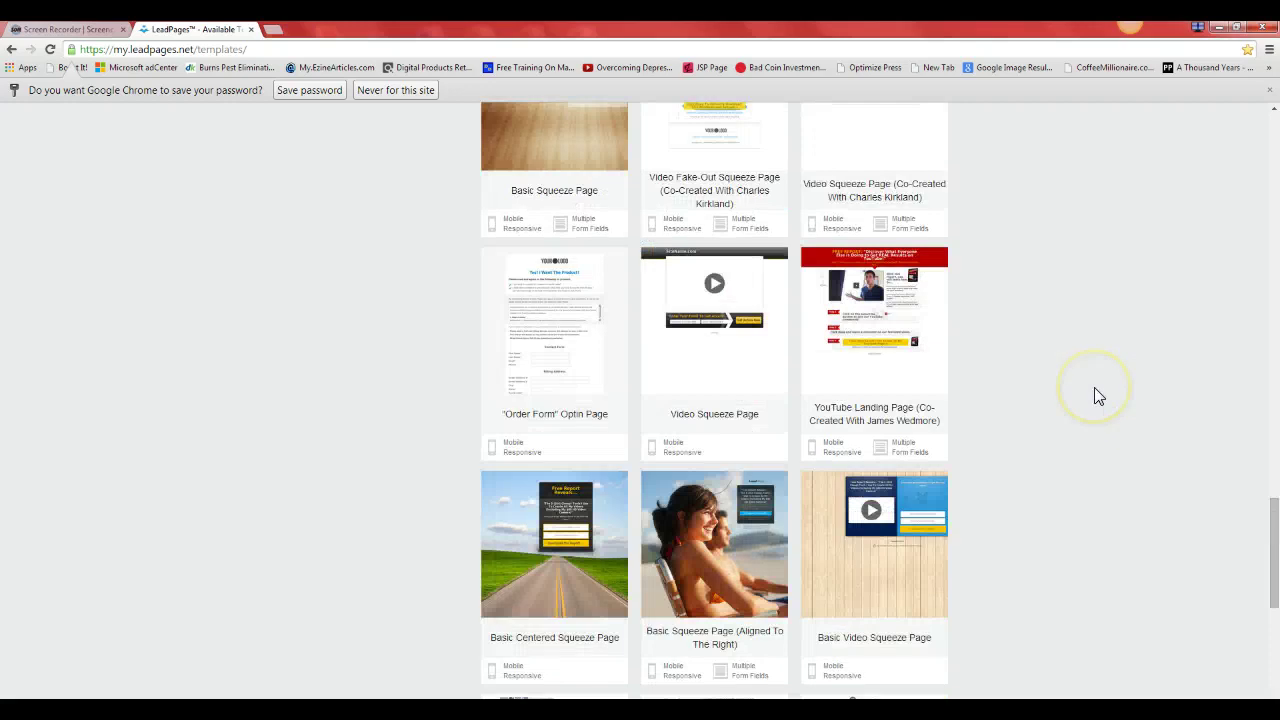
pyautogui.scroll(-2, 1094, 396)
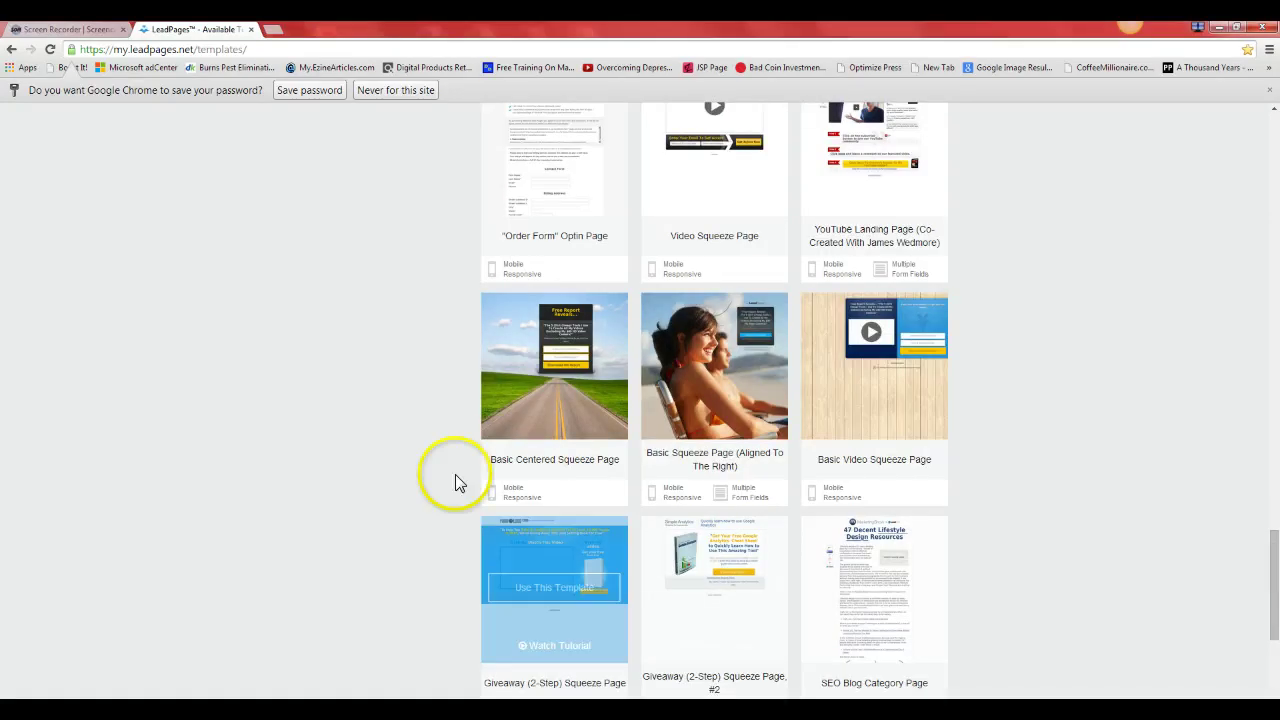
pyautogui.moveTo(543, 428)
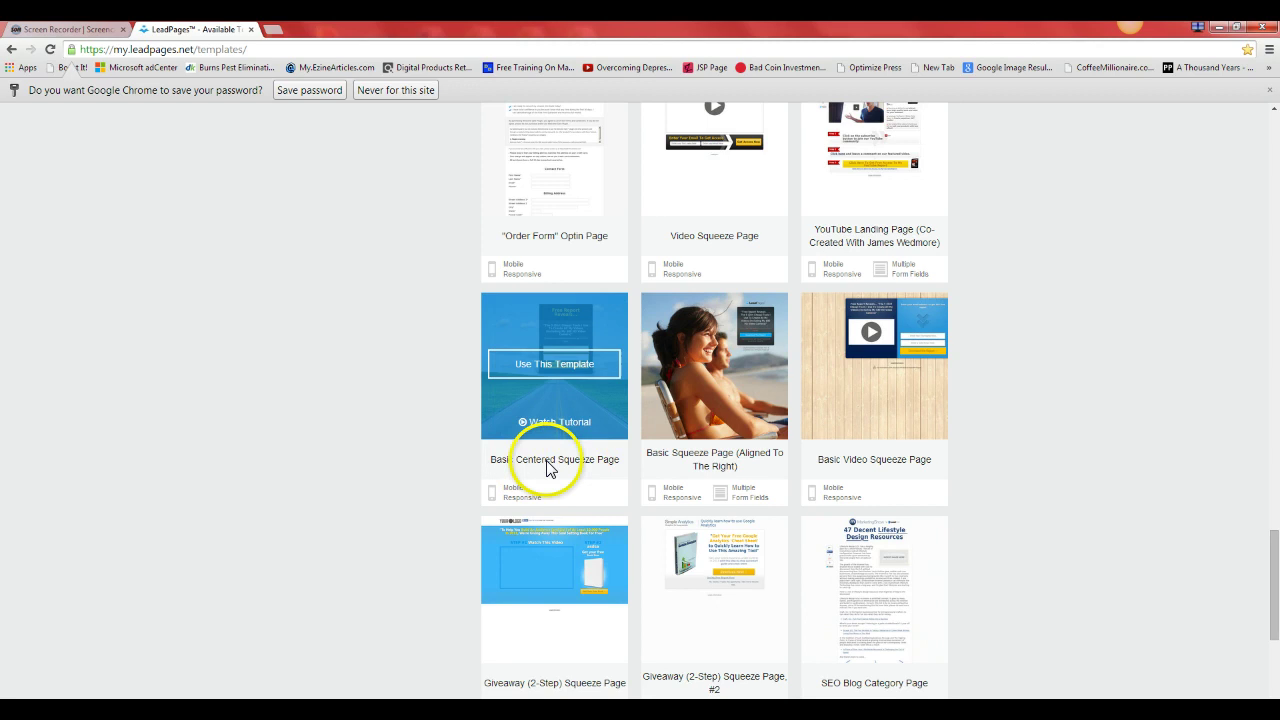
# - Create a page from the Basic Centered Squeeze Page template, declining to state an industry
pyautogui.click(538, 366)
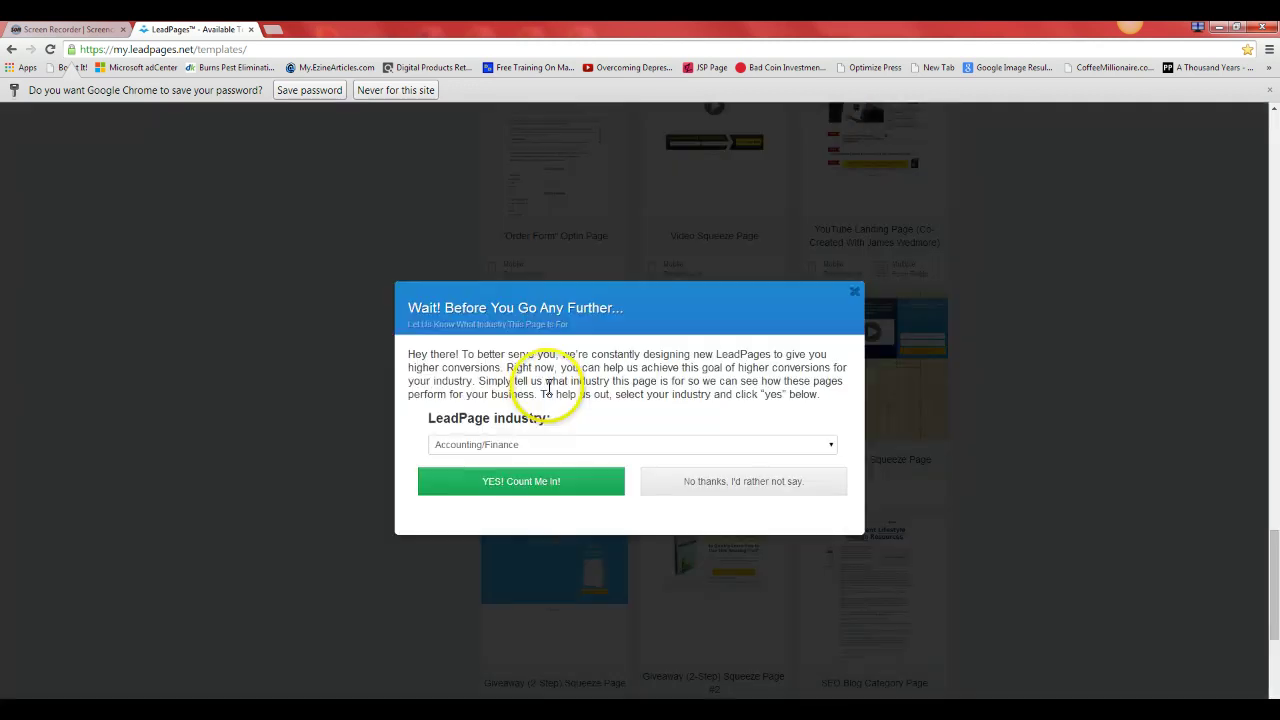
pyautogui.click(717, 488)
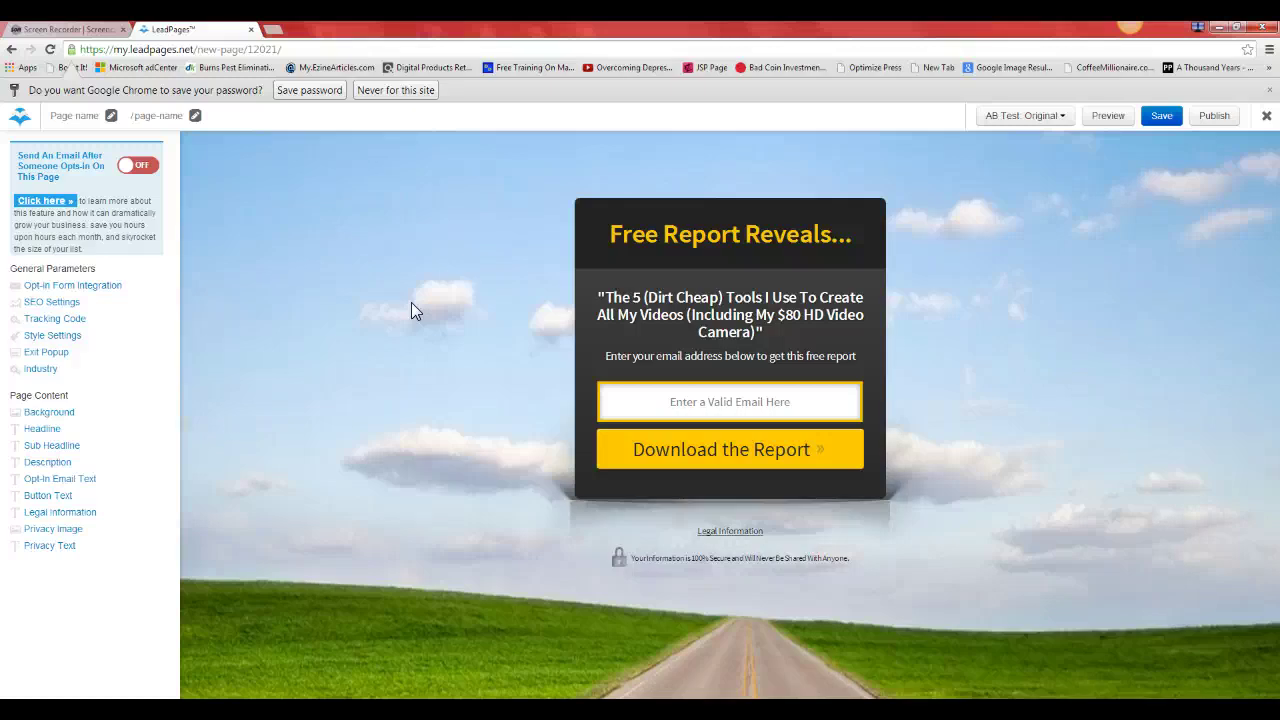
# - Go to the theunittakeover.net login in a new tab and sign in with the account password
pyautogui.click(273, 29)
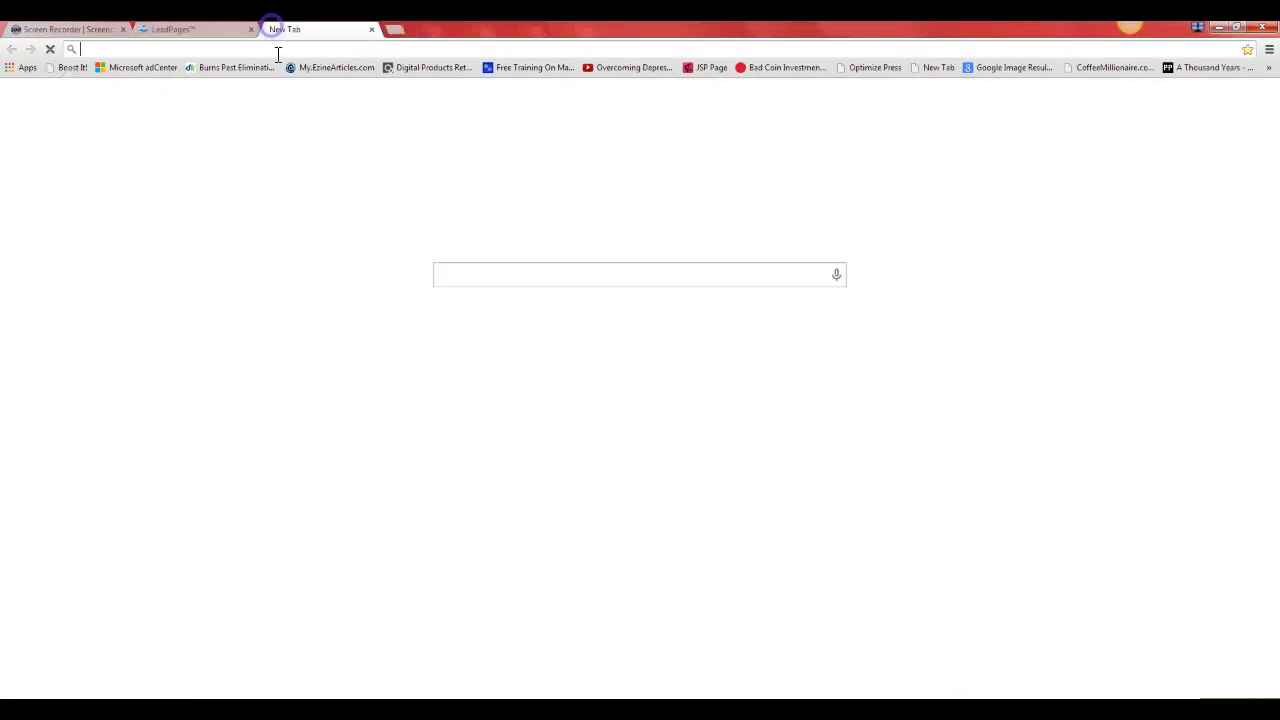
pyautogui.write('un')
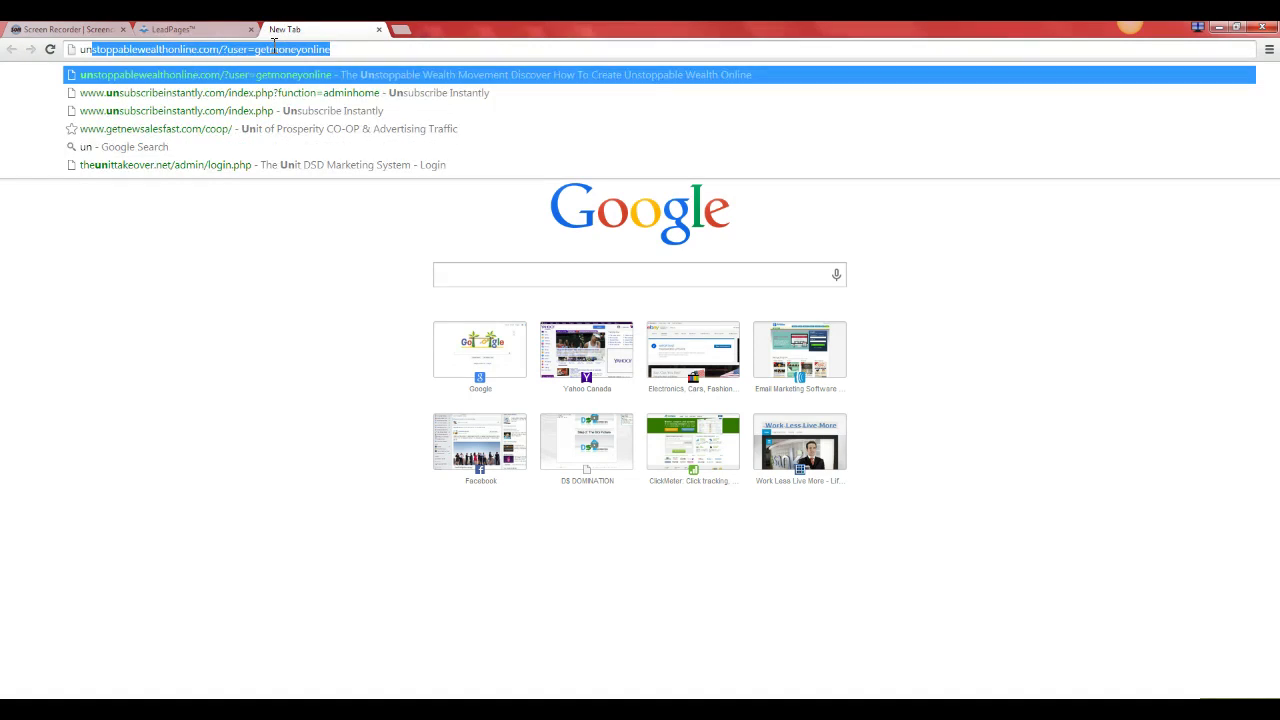
pyautogui.press('BackSpace')
pyautogui.write('ittakeover.net/admin/login.php')
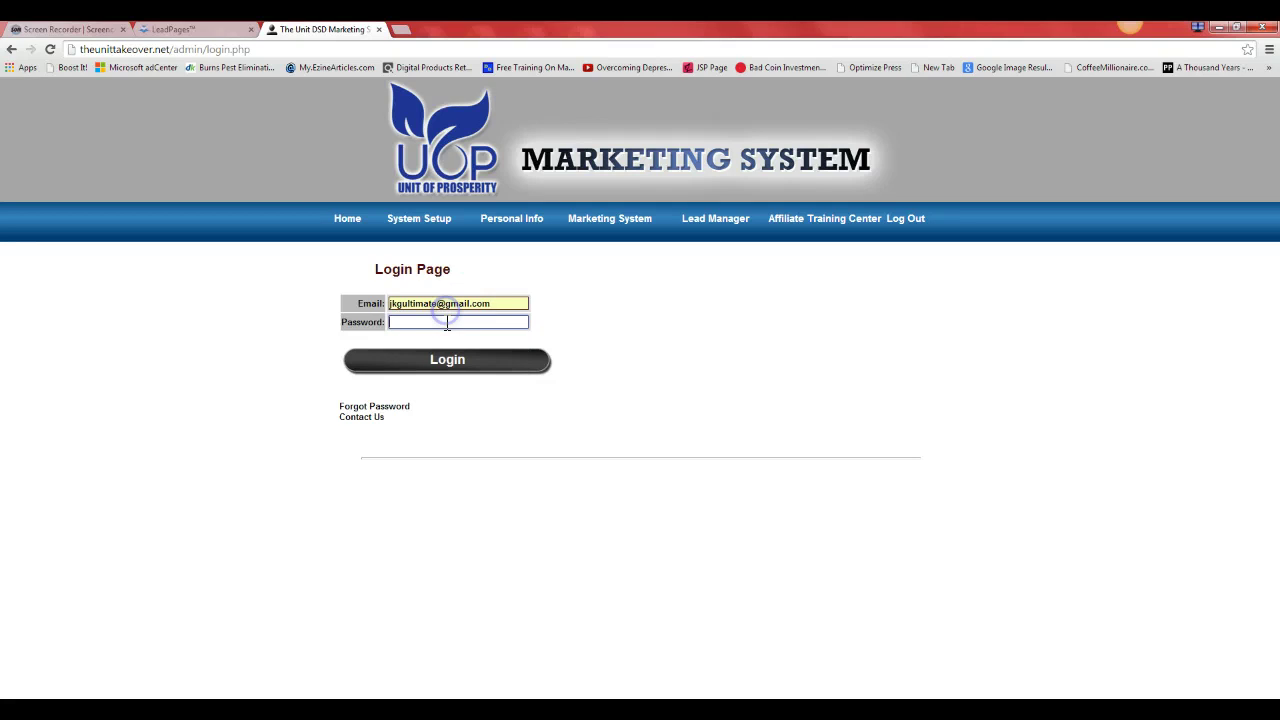
pyautogui.write('•••••••••')
pyautogui.press('Return')
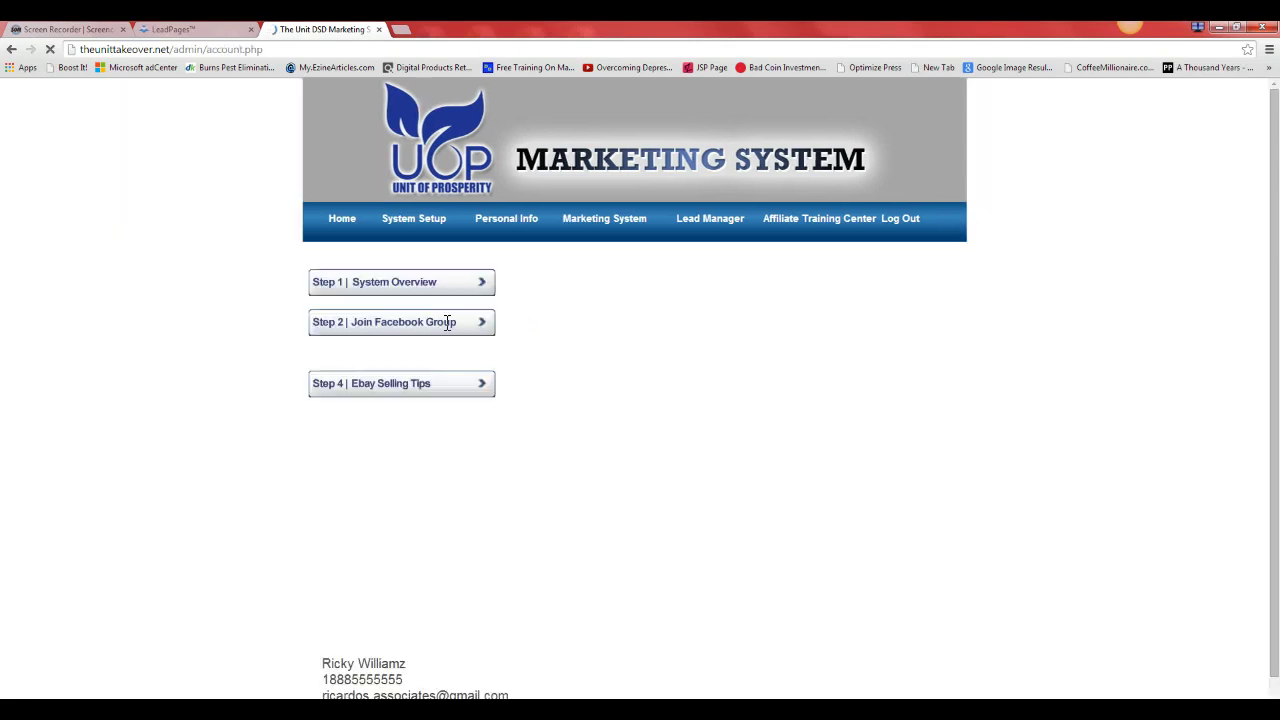
# - Open Marketing System > Change Capture Page and browse the capture page designs
pyautogui.click(502, 250)
pyautogui.moveTo(591, 251)
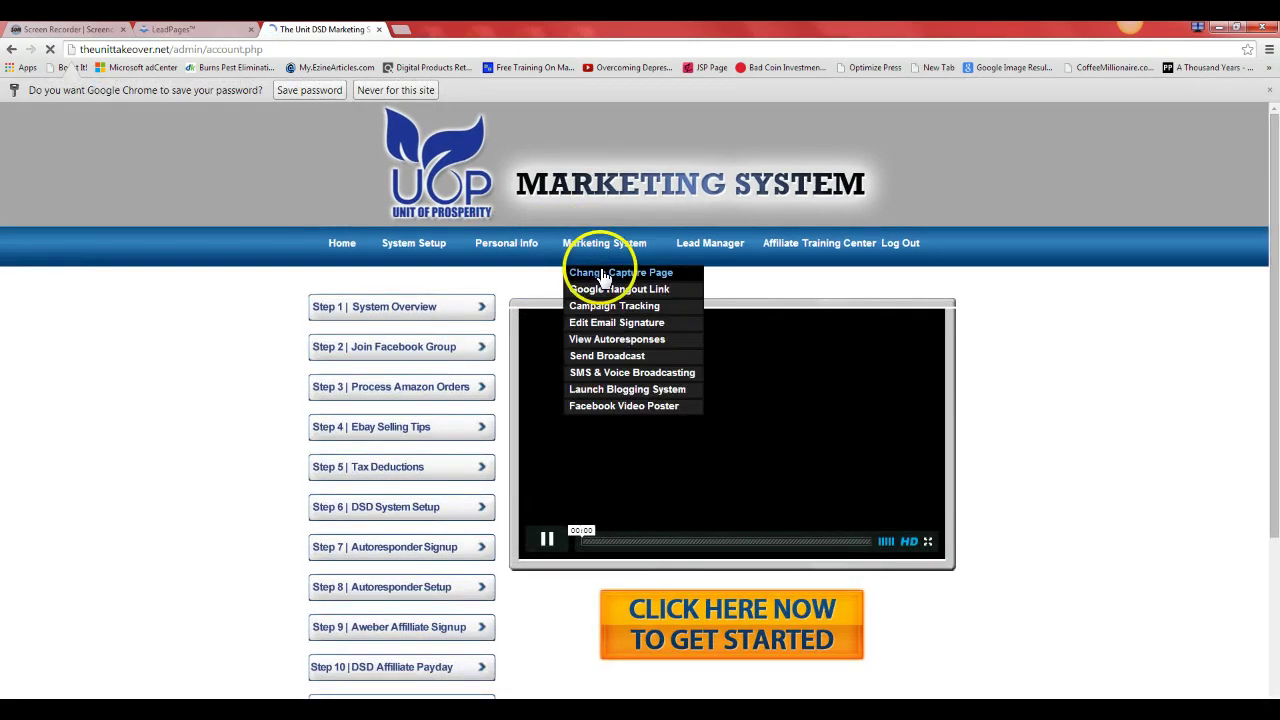
pyautogui.click(600, 277)
pyautogui.scroll(-4, 886, 429)
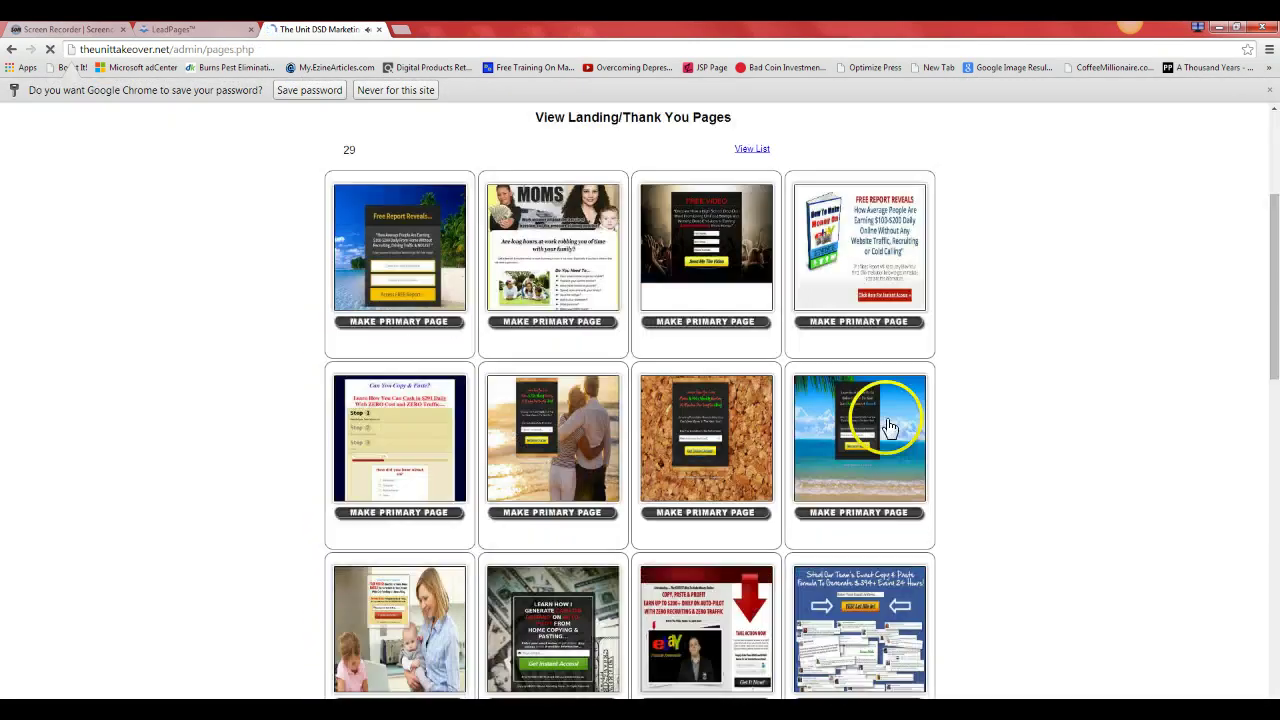
pyautogui.scroll(3, 1063, 451)
pyautogui.scroll(-2, 1067, 455)
pyautogui.scroll(1, 1067, 455)
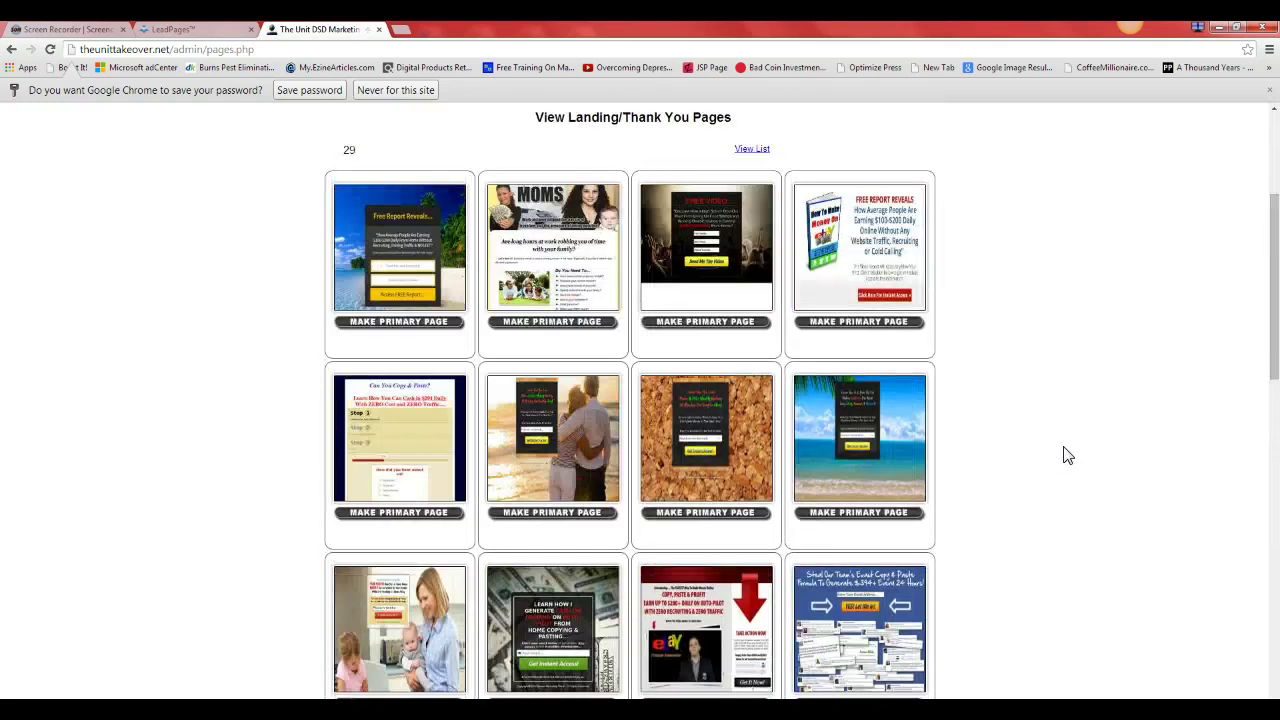
pyautogui.scroll(-10, 1067, 455)
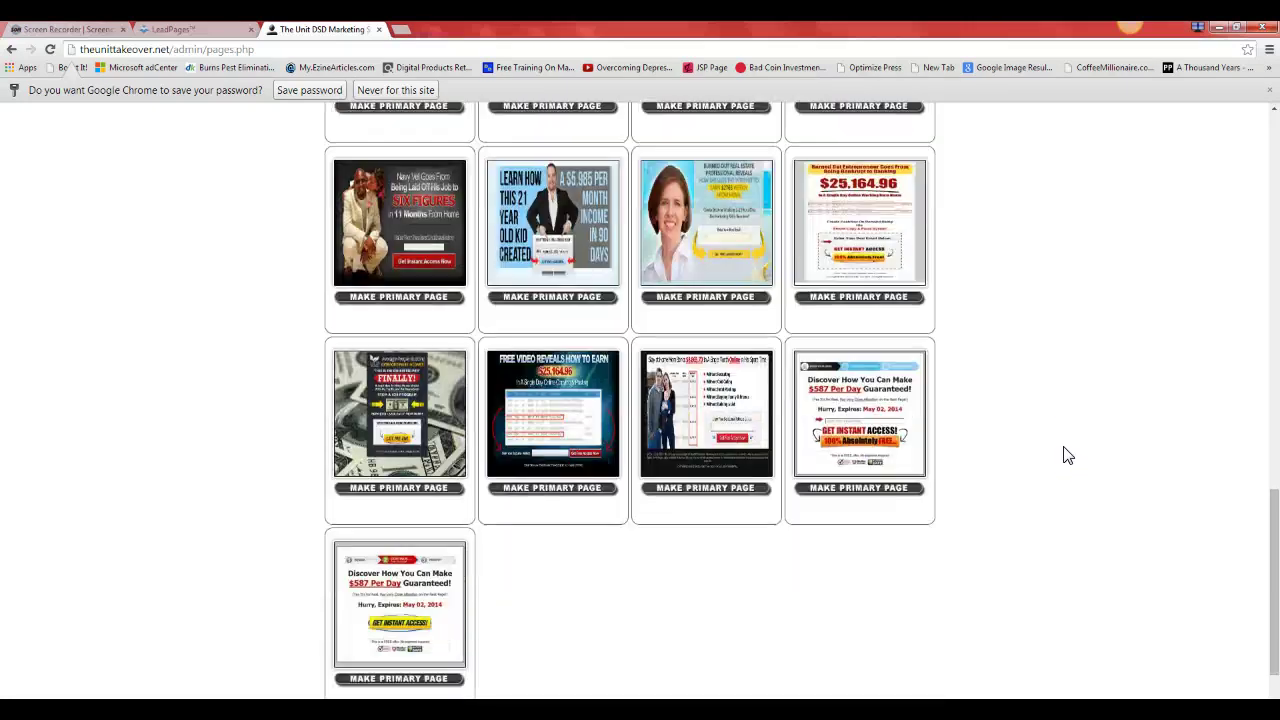
pyautogui.scroll(-1, 1065, 453)
pyautogui.click(1047, 443)
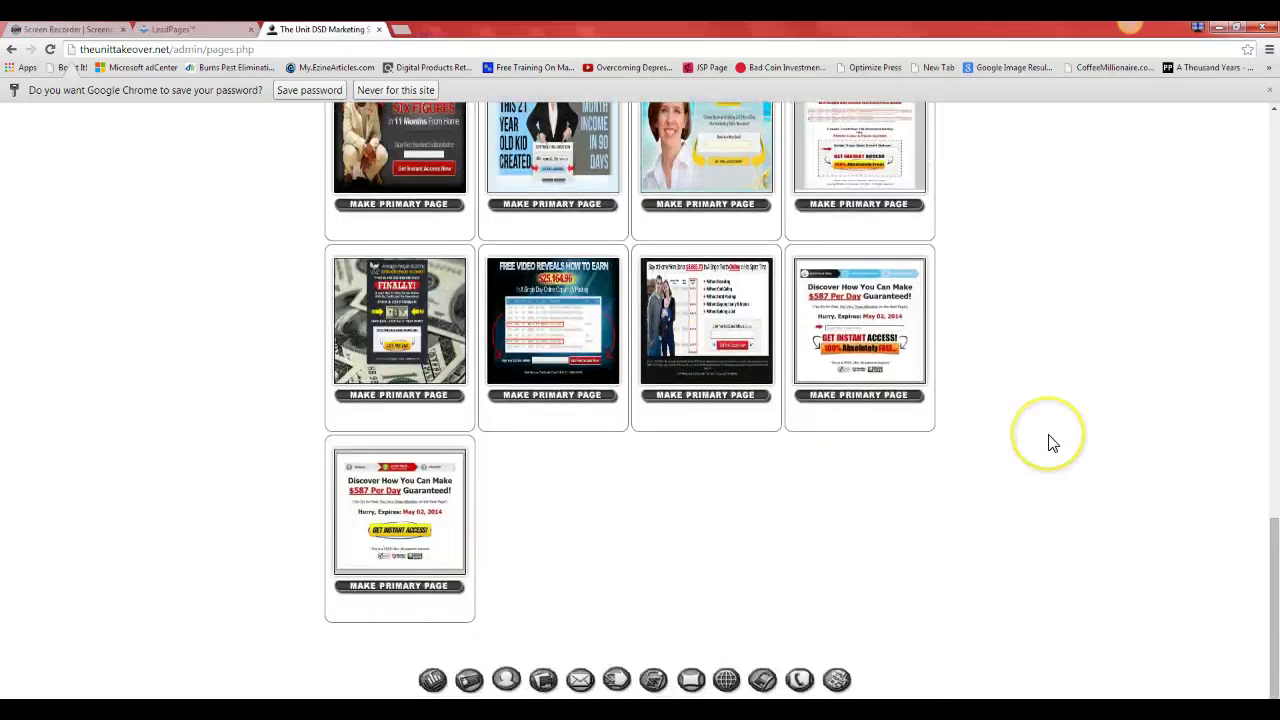
# - Open the $587 capture page and place it left of the LeadPages editor, side by side
pyautogui.click(845, 310)
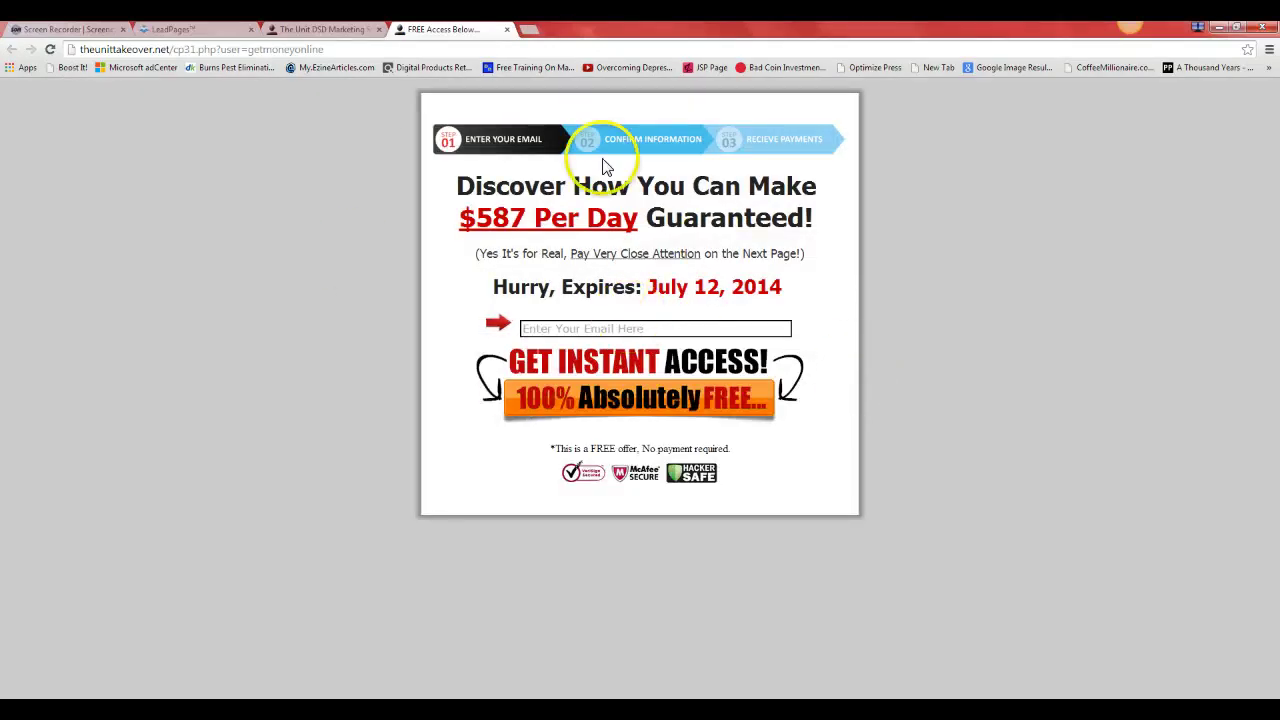
pyautogui.moveTo(429, 31); pyautogui.dragTo(5, 148)
pyautogui.moveTo(214, 34); pyautogui.dragTo(1278, 205)
pyautogui.click(318, 42)
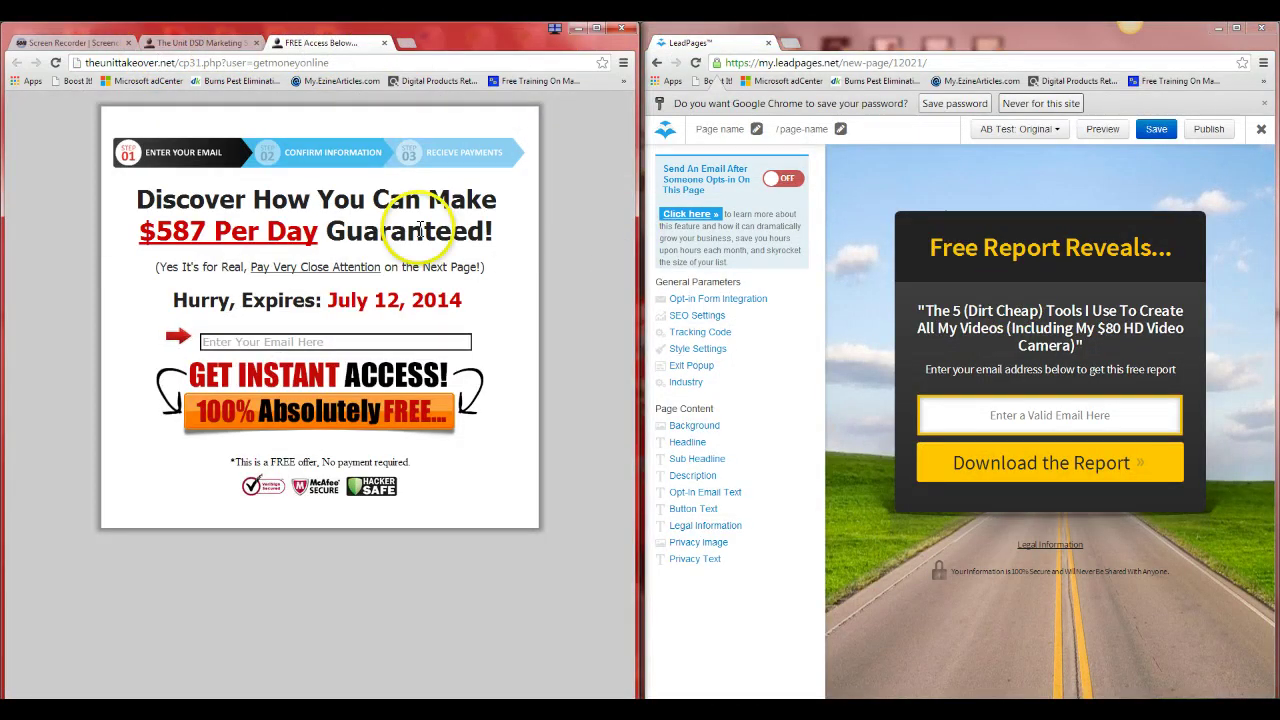
# - Replace the squeeze page headline with '100% Free'
pyautogui.tripleClick(183, 201)
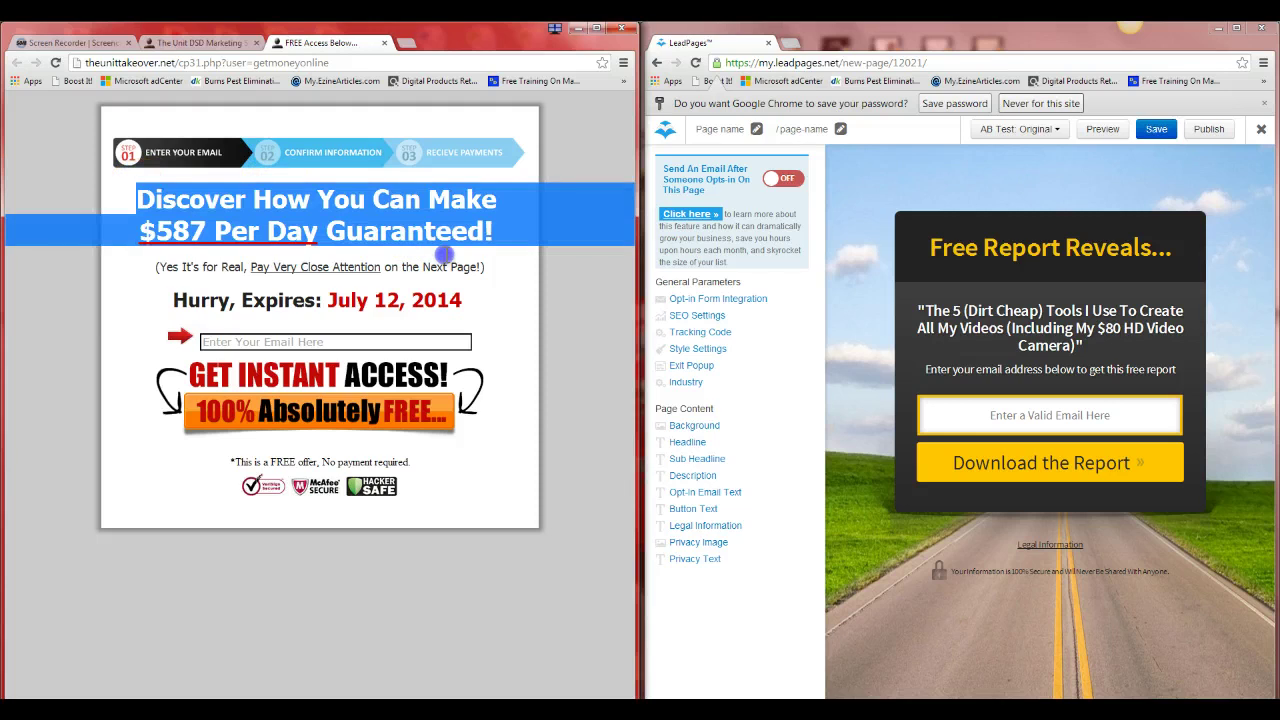
pyautogui.click(1118, 250)
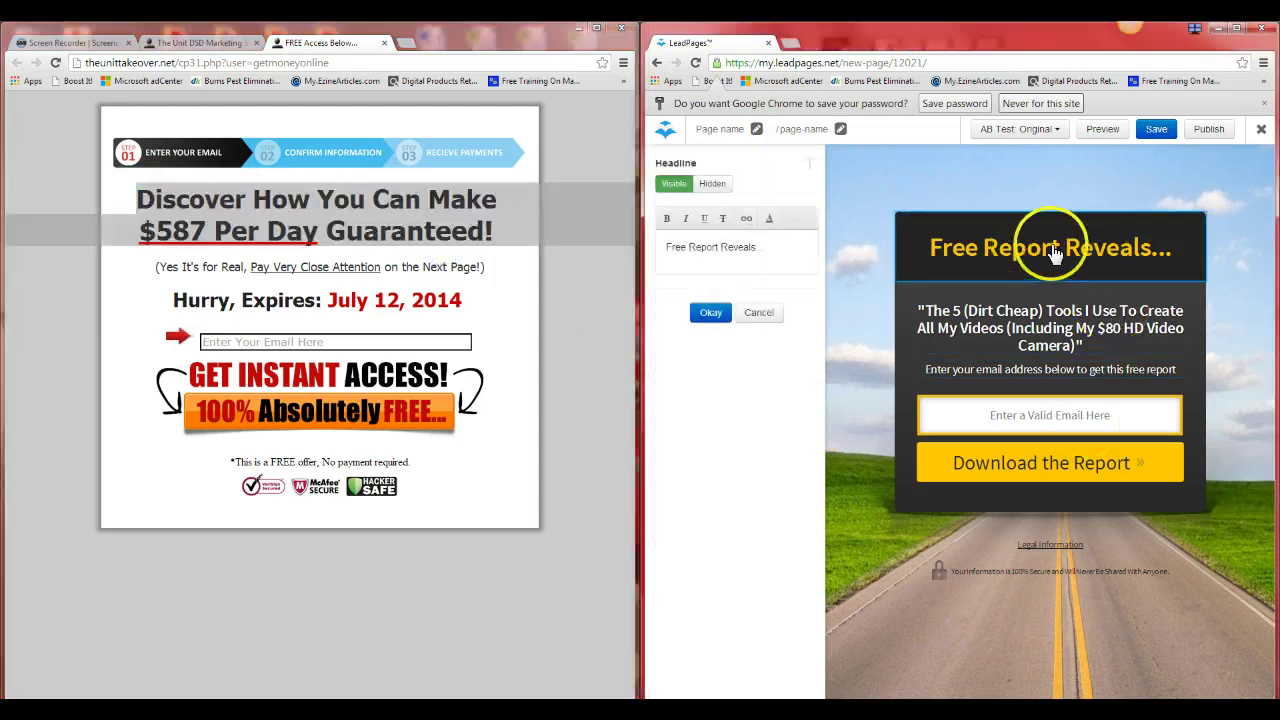
pyautogui.moveTo(720, 247); pyautogui.dragTo(628, 236)
pyautogui.click(782, 246)
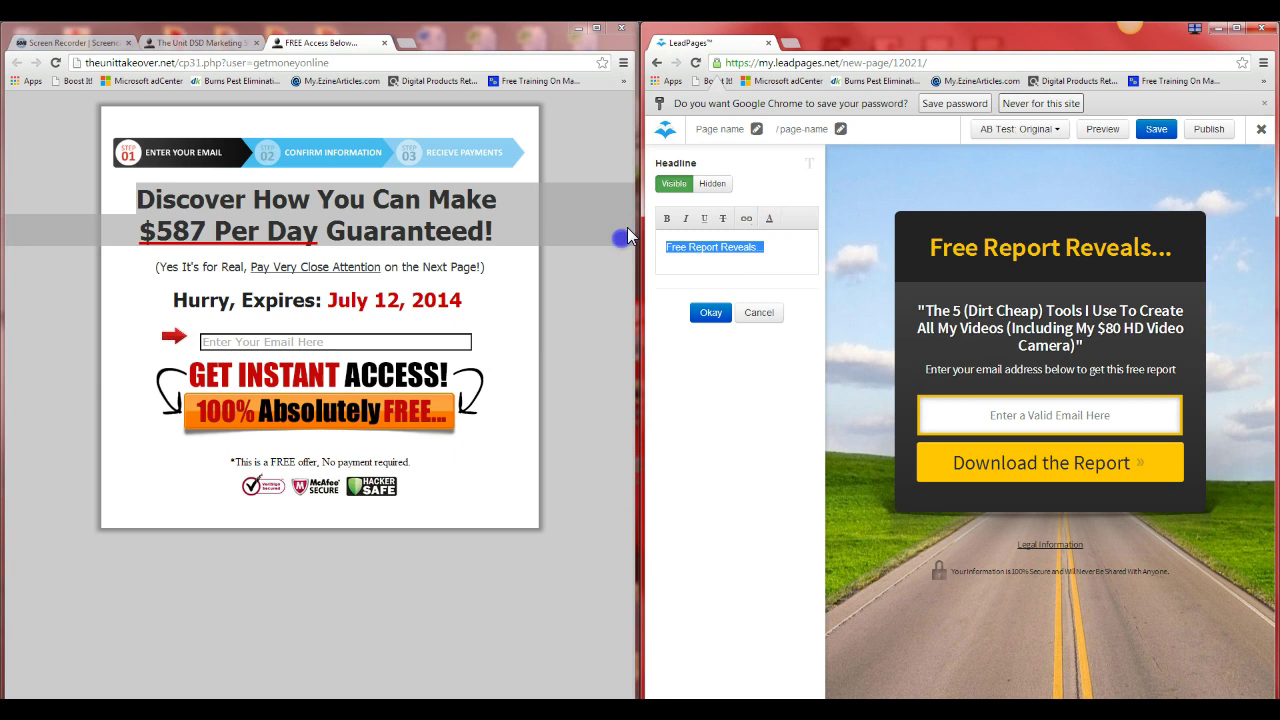
pyautogui.write('100%')
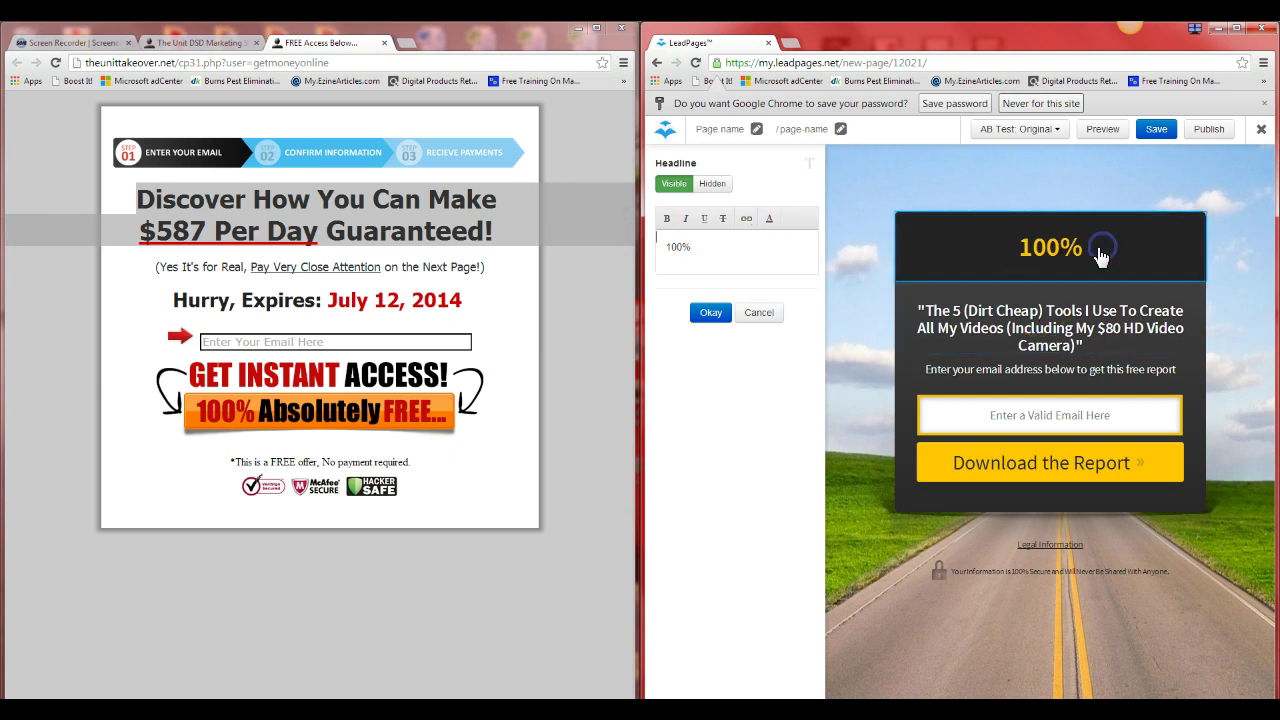
pyautogui.write(' Free')
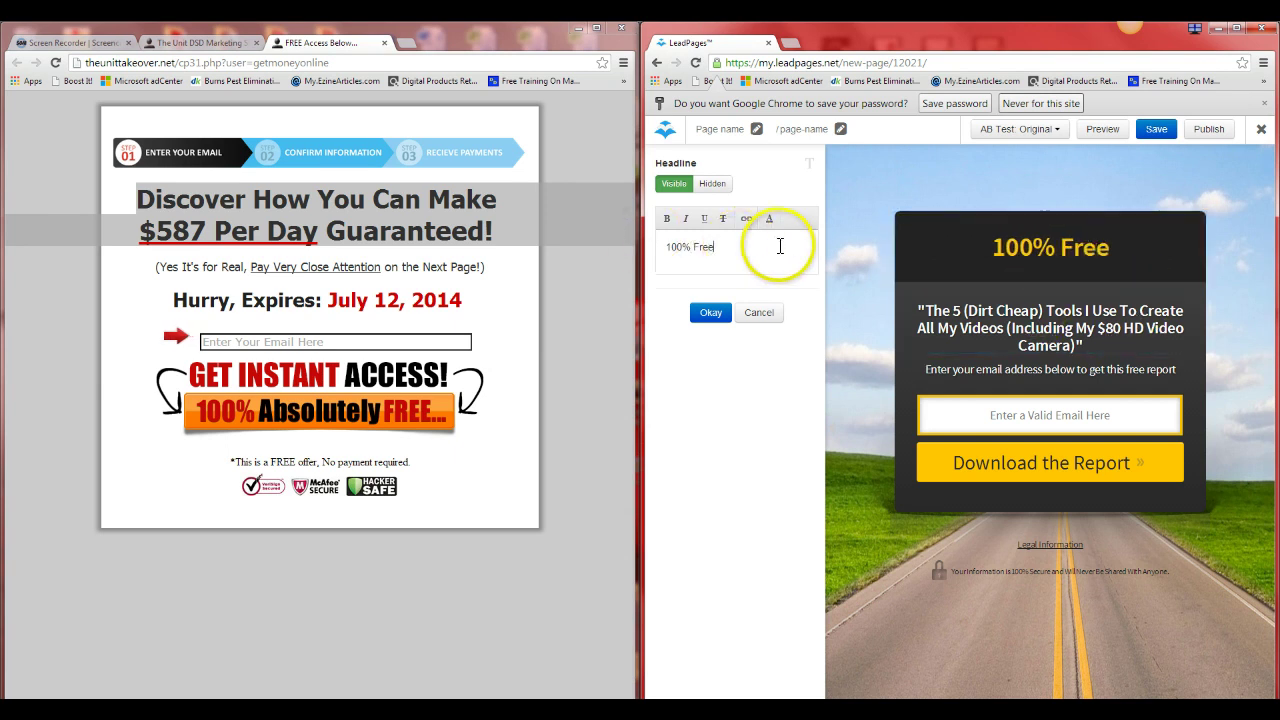
pyautogui.click(998, 330)
# - Replace the sub headline with 'Discover How You Can Make $587 Per Day Guaranteed!', breaking the line before $587
pyautogui.moveTo(710, 290); pyautogui.dragTo(668, 247)
pyautogui.press('BackSpace')
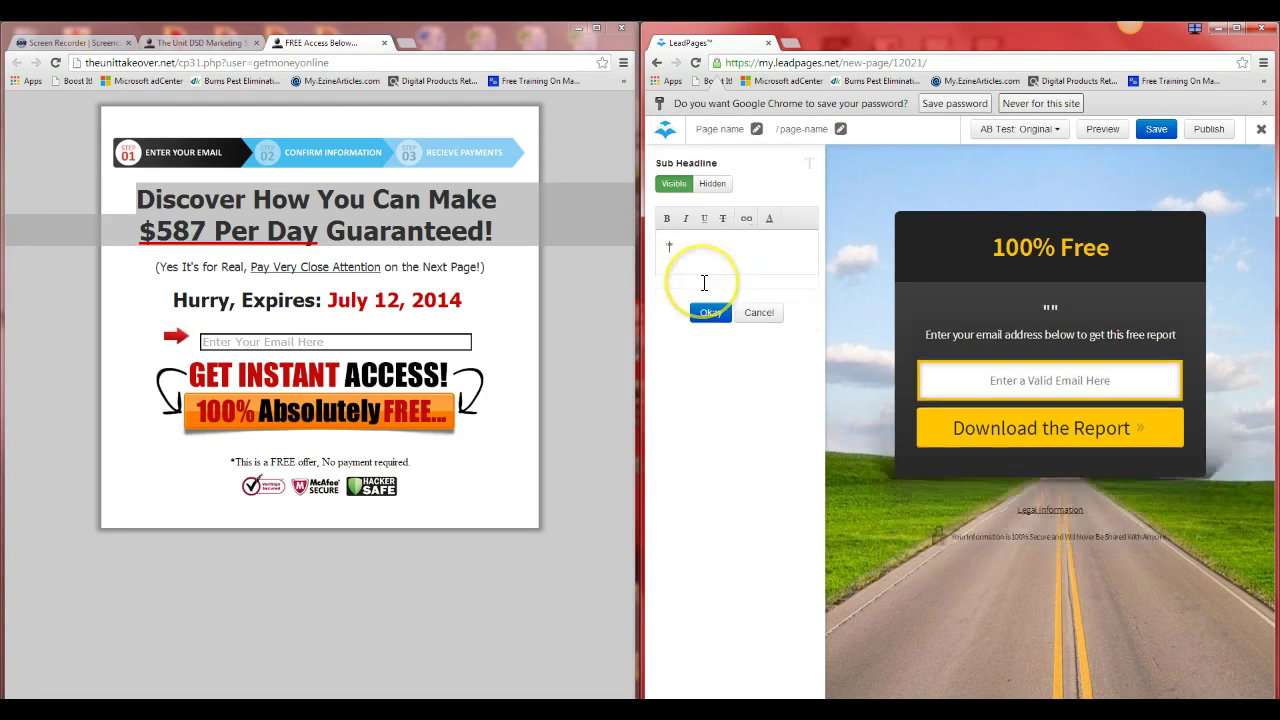
pyautogui.write('Discover')
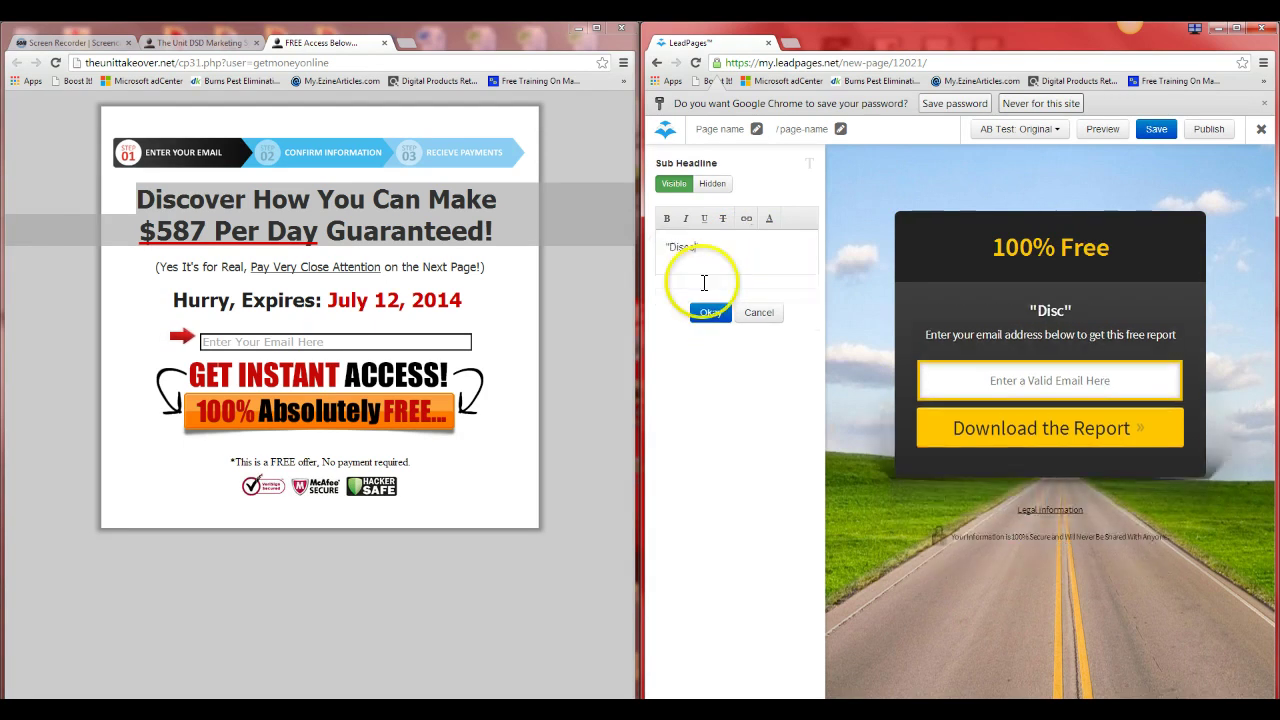
pyautogui.write(' How You Can M')
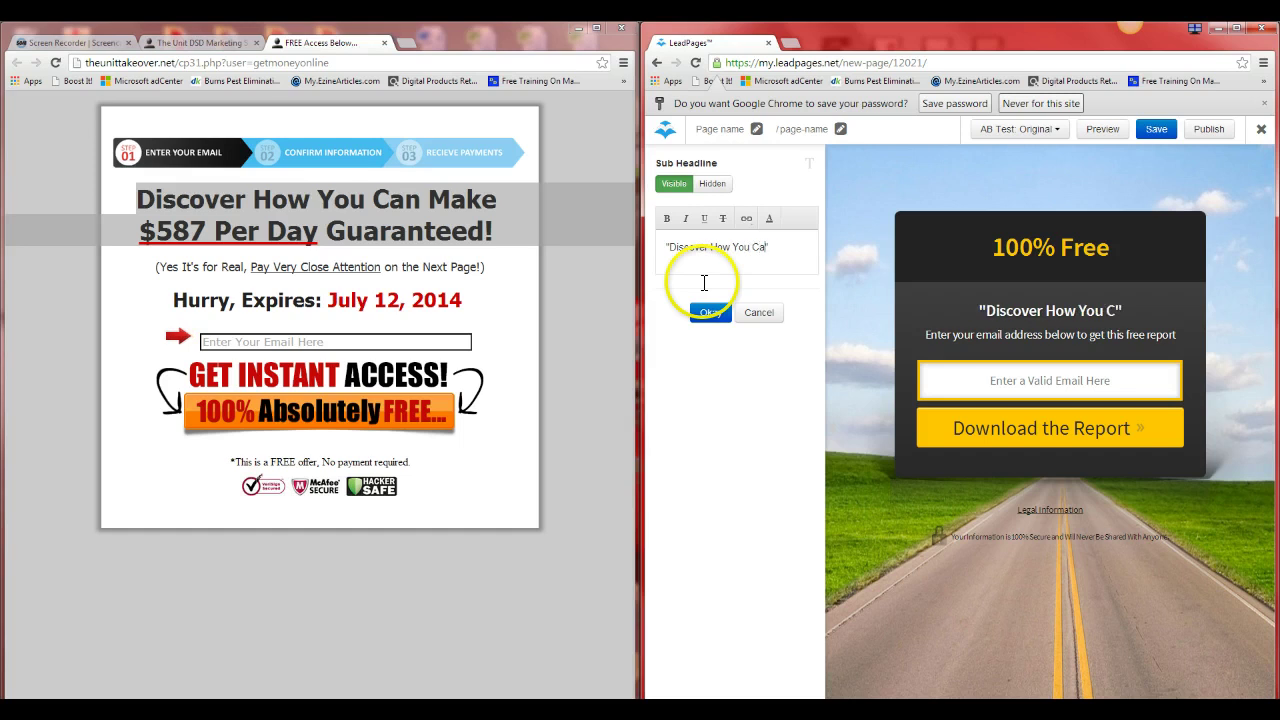
pyautogui.write('ake $587')
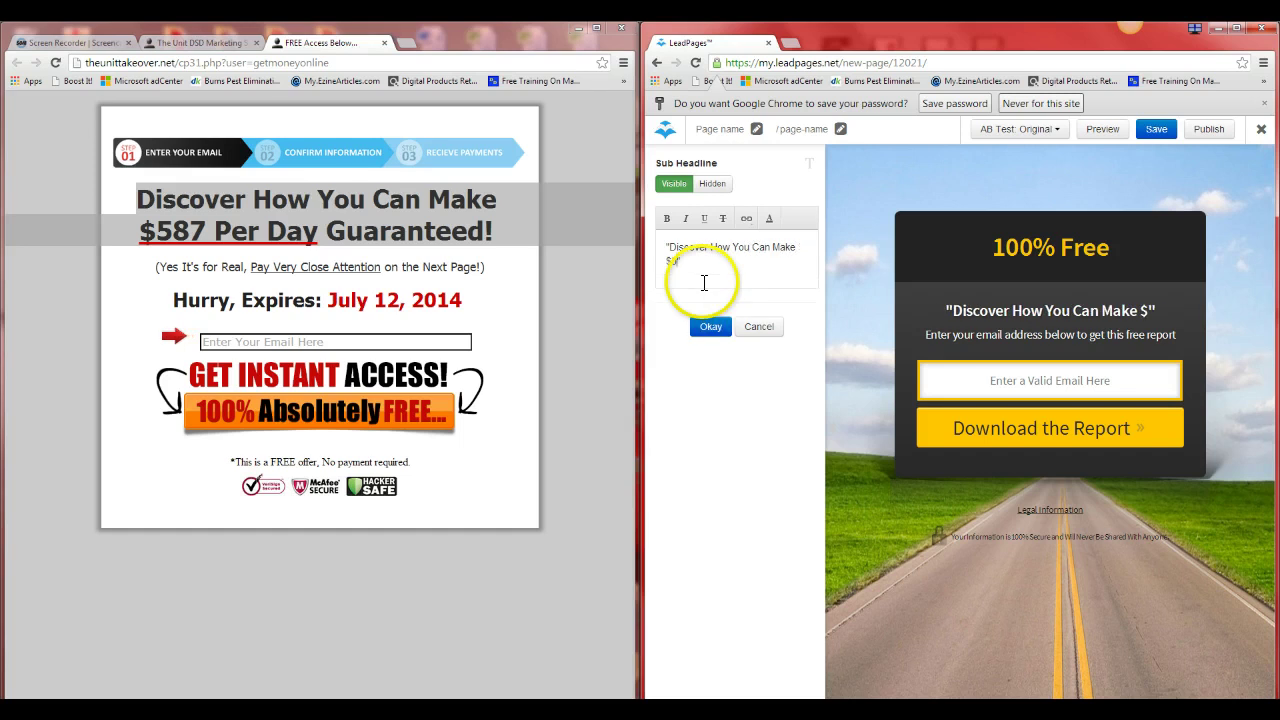
pyautogui.write(' Per Day ')
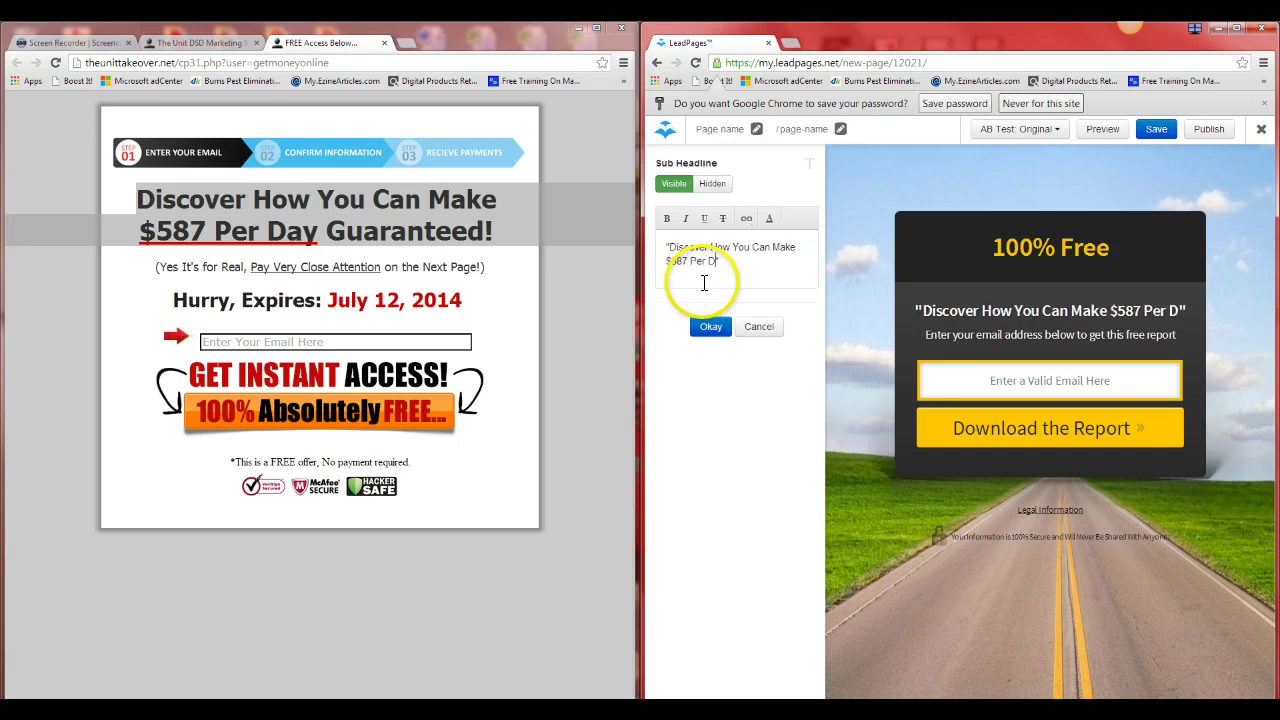
pyautogui.write('Guaranteed!')
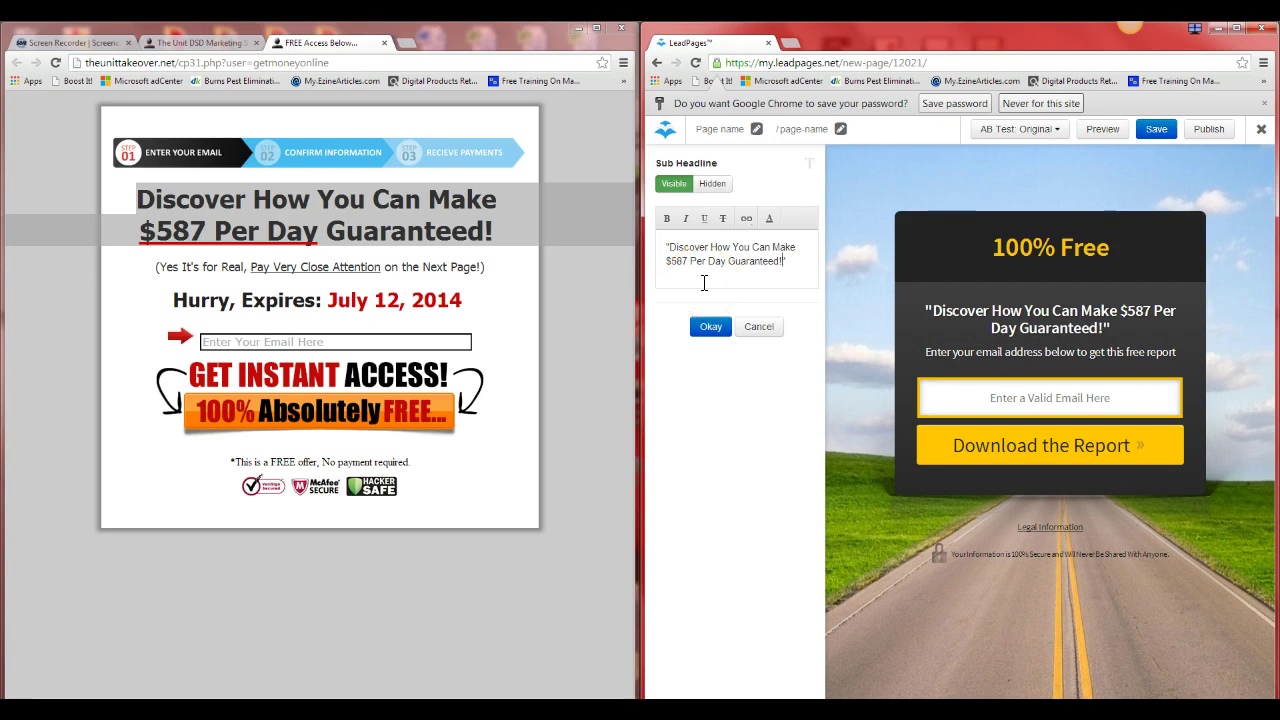
pyautogui.click(851, 263)
pyautogui.click(680, 255)
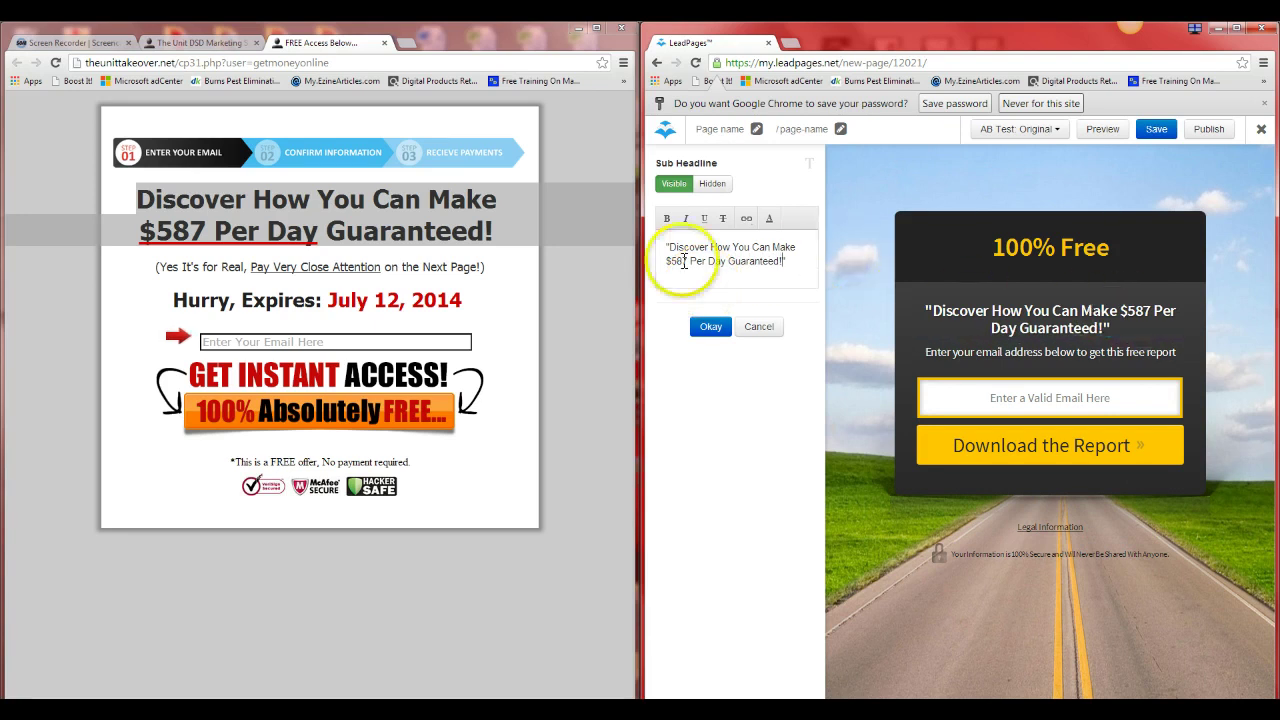
pyautogui.press('Return')
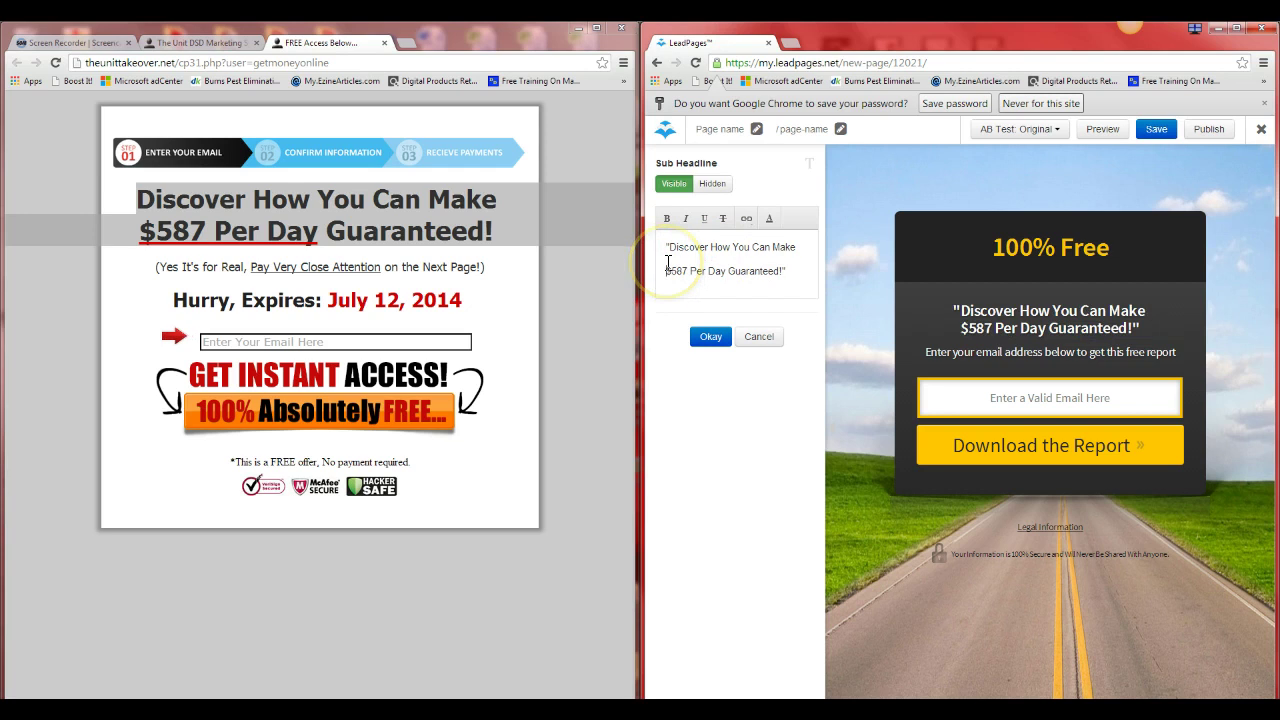
# - Change the sub headline ending from 'Guaranteed!' to 'Guaranteed From home!'
pyautogui.click(787, 271)
pyautogui.click(795, 271)
pyautogui.click(1083, 320)
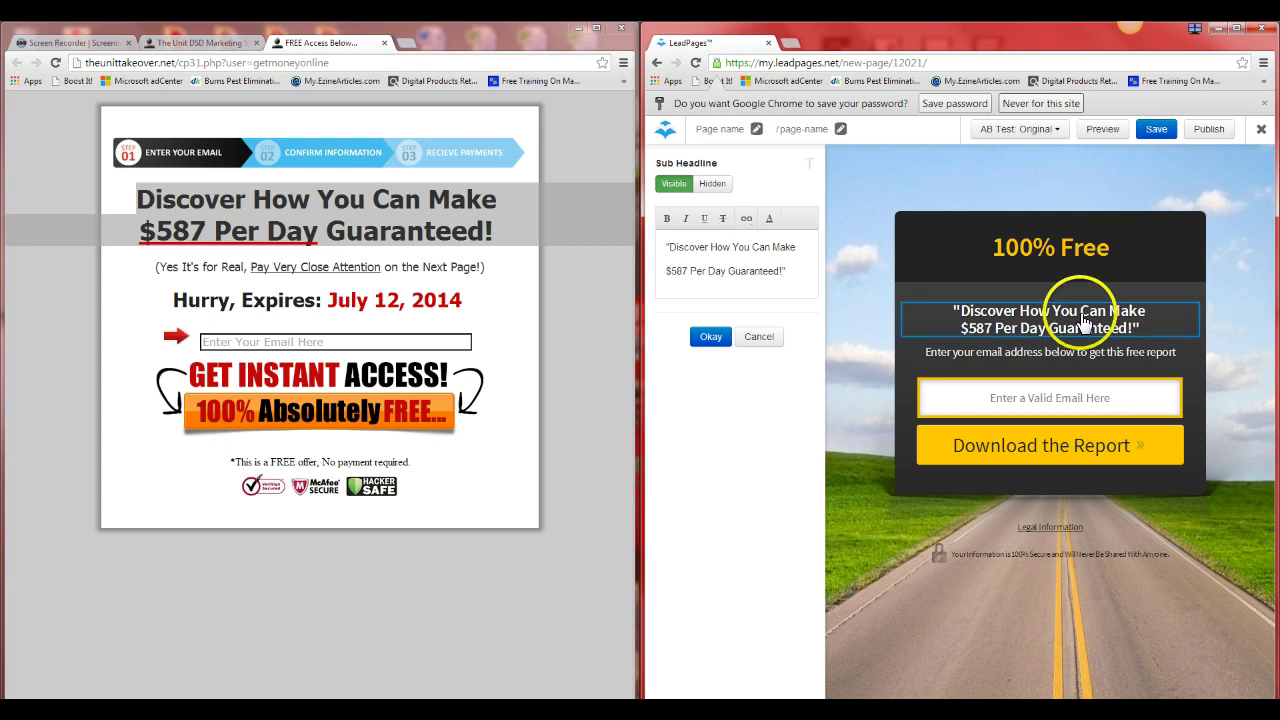
pyautogui.click(1148, 337)
pyautogui.click(1094, 360)
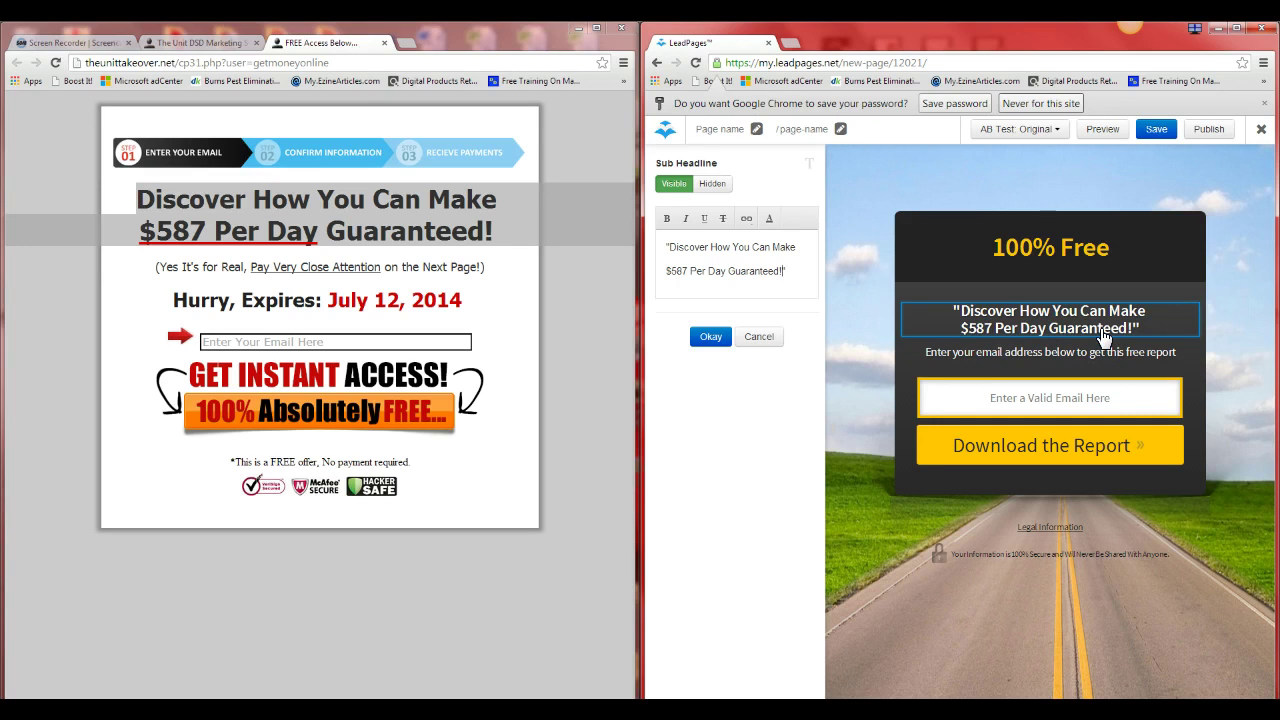
pyautogui.click(780, 272)
pyautogui.press('BackSpace')
pyautogui.write('From')
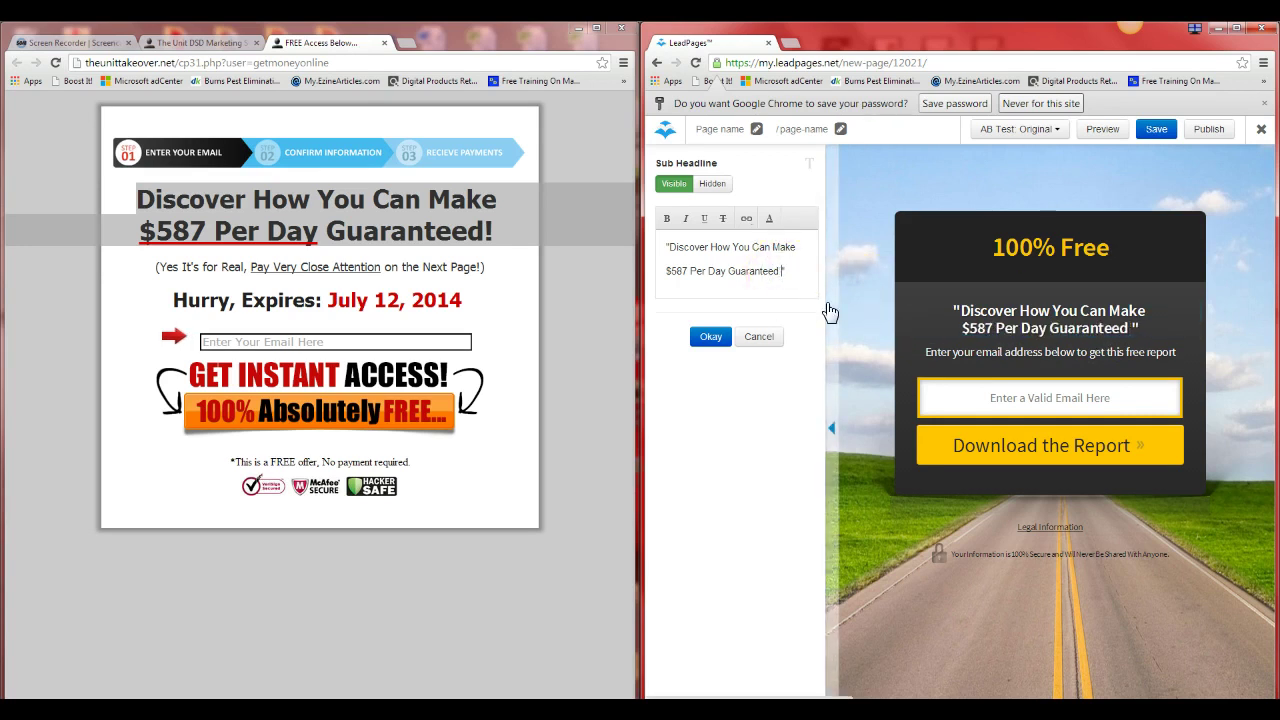
pyautogui.write(' home')
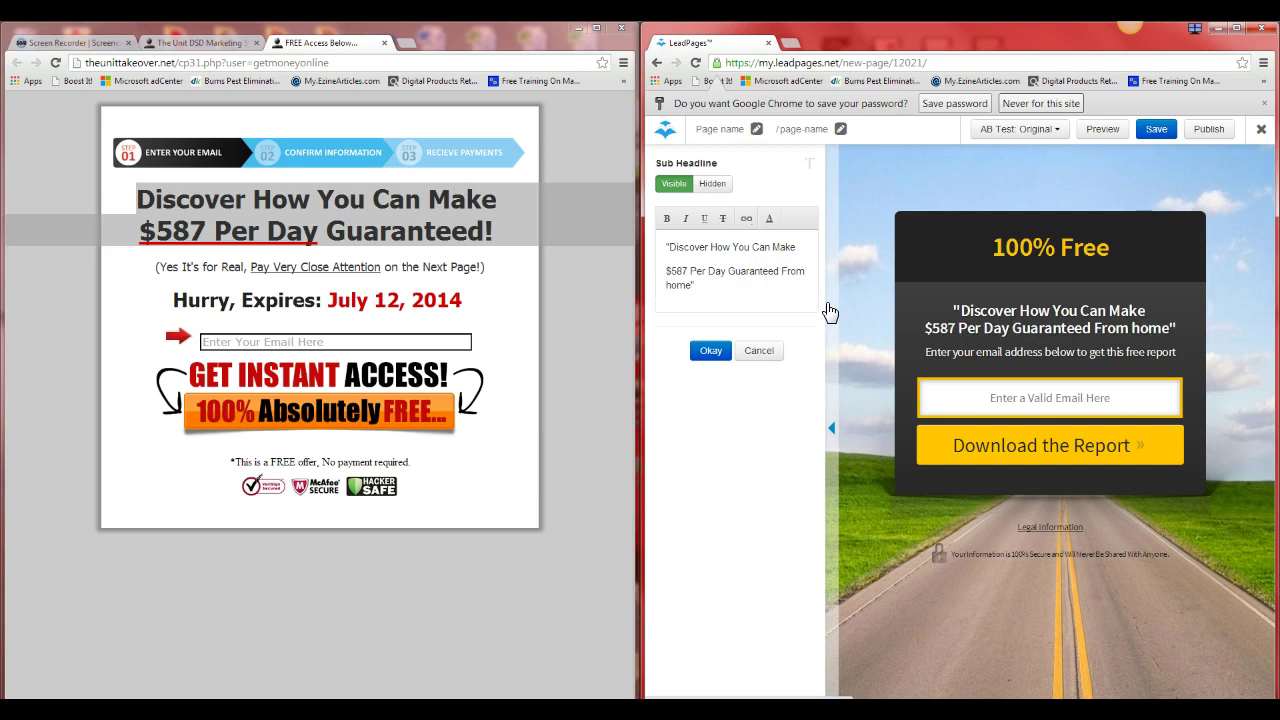
pyautogui.write('!')
pyautogui.click(1170, 356)
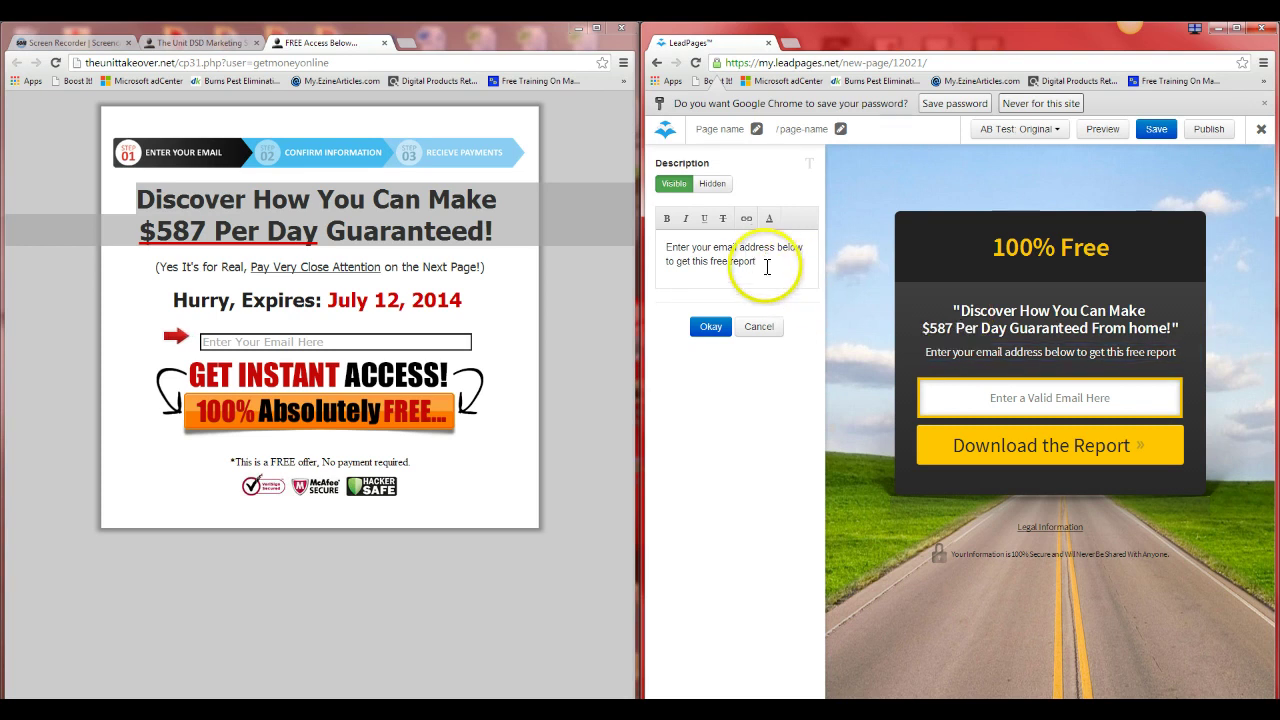
# - Keep the description 'Enter your email address below to get this free report' unchanged and select the download button
pyautogui.click(766, 260)
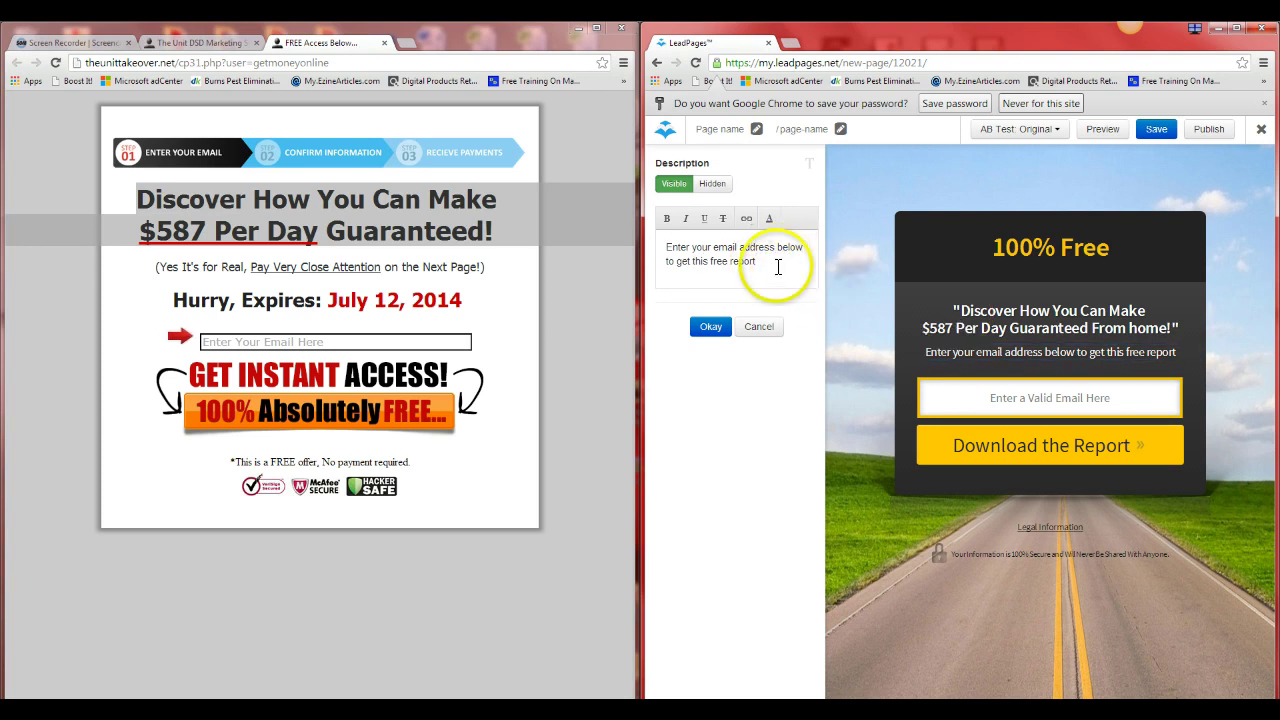
pyautogui.click(770, 259)
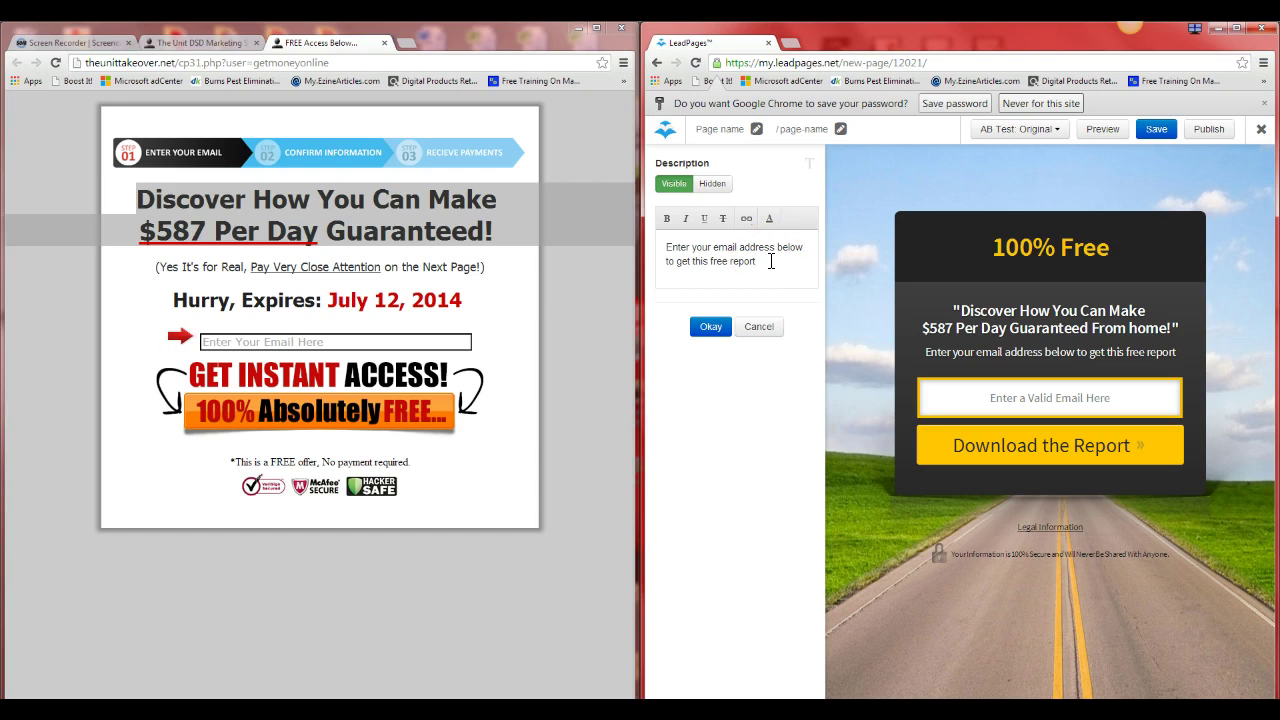
pyautogui.click(1057, 453)
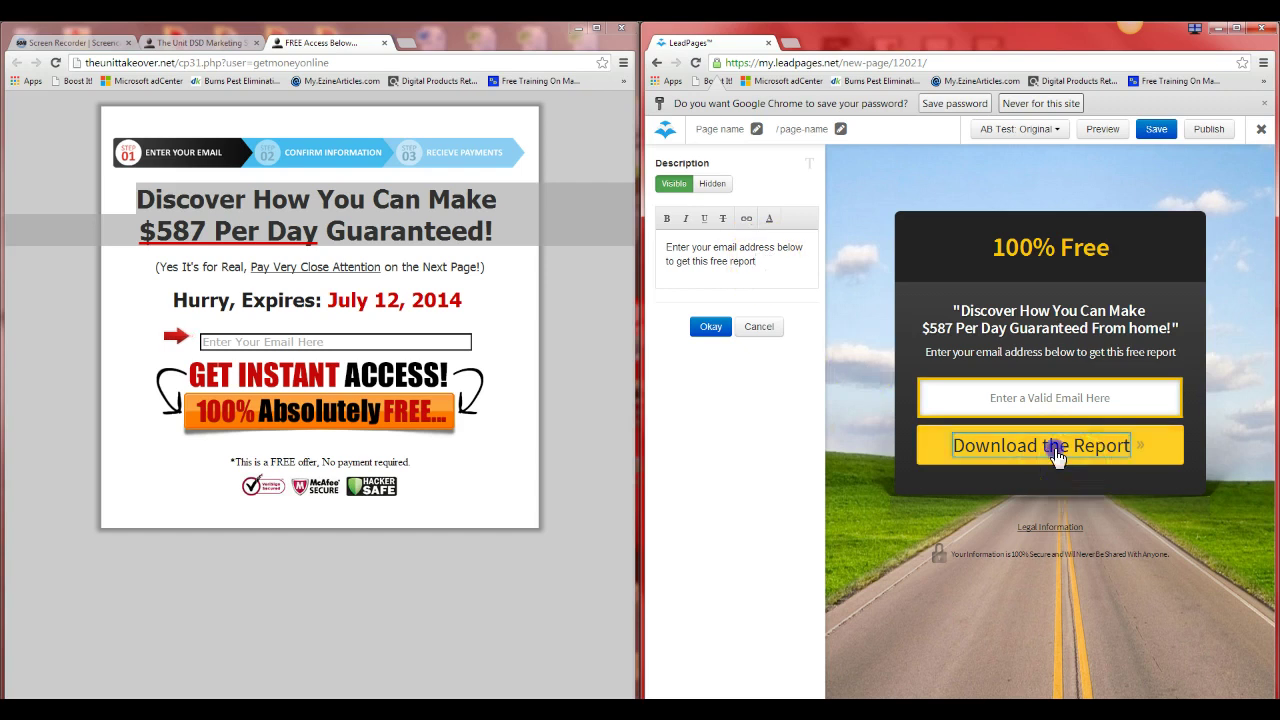
# - Change the button text from 'Download the Report' to 'Get Access Now!' and confirm it
pyautogui.moveTo(757, 184); pyautogui.dragTo(634, 192)
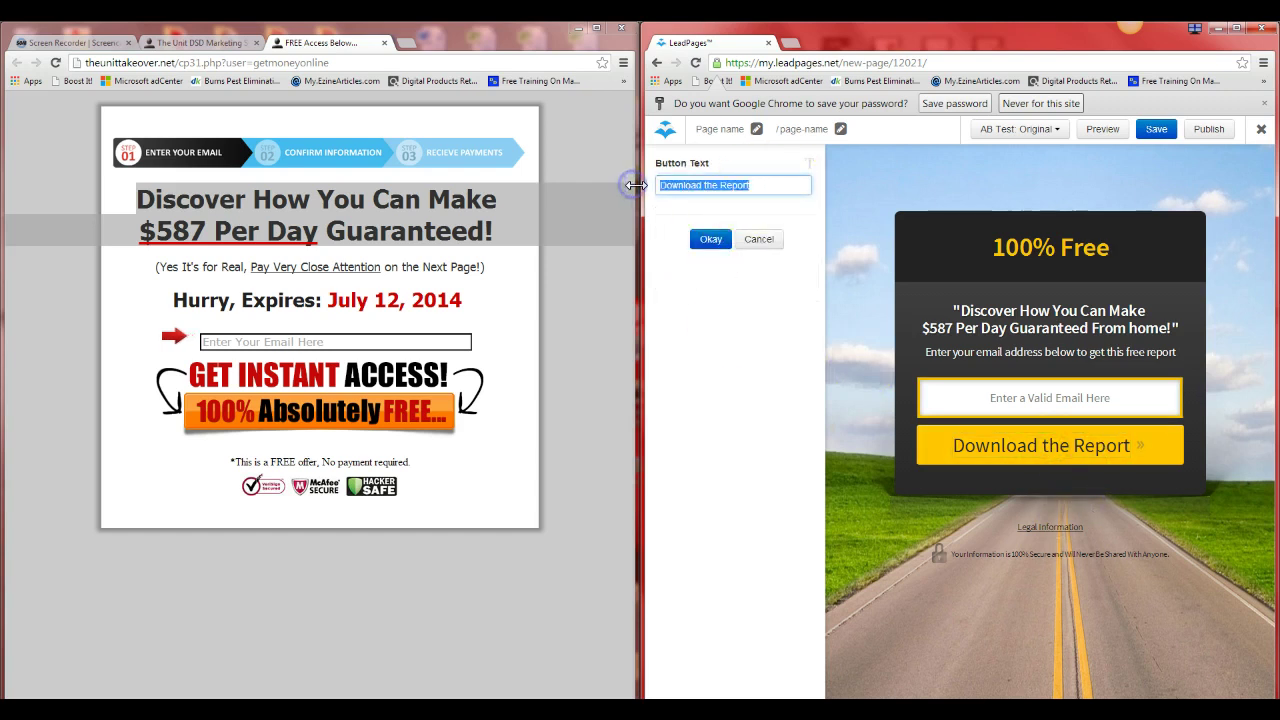
pyautogui.press('BackSpace')
pyautogui.write('Get Acce')
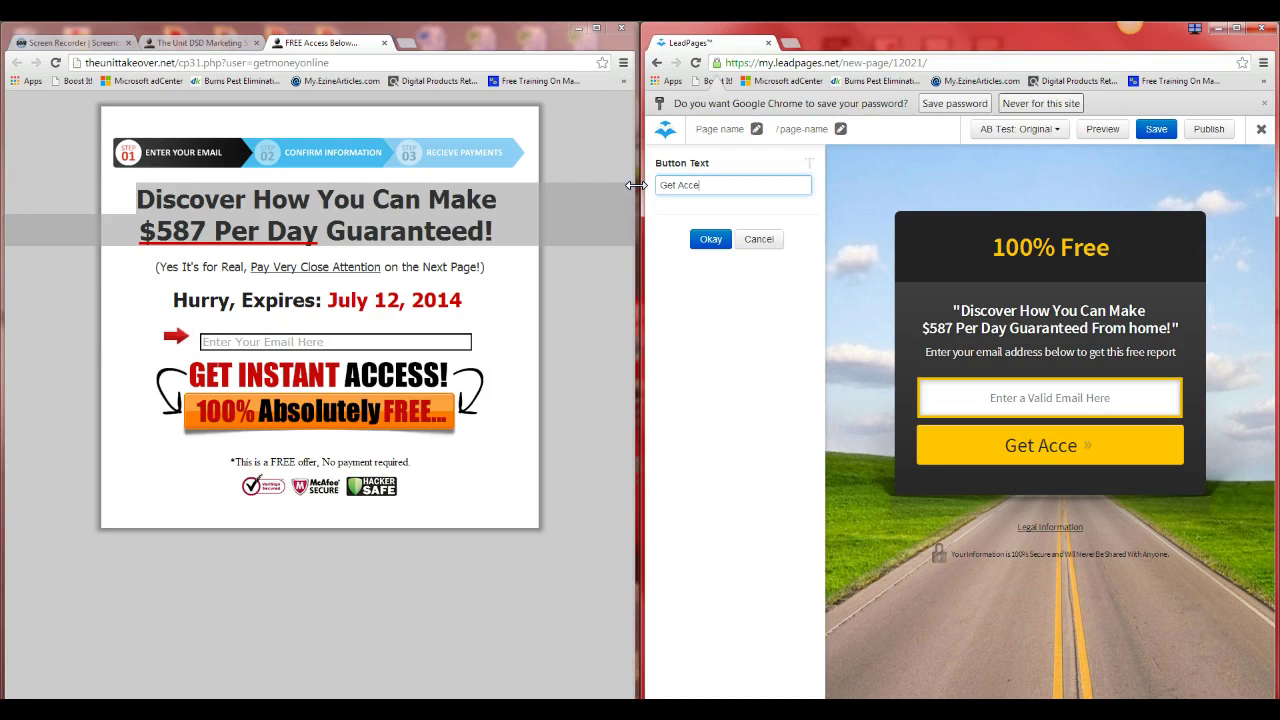
pyautogui.write('ss')
pyautogui.press('BackSpace')
pyautogui.press('BackSpace')
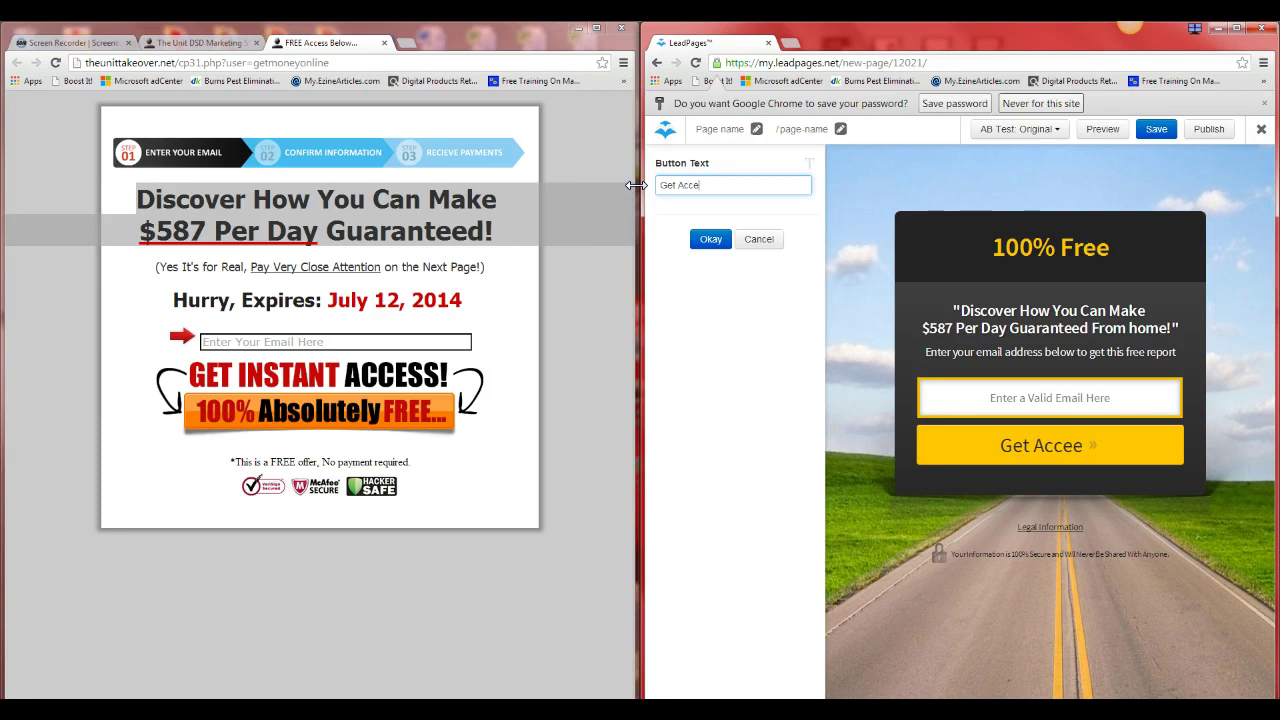
pyautogui.write('ss Now!')
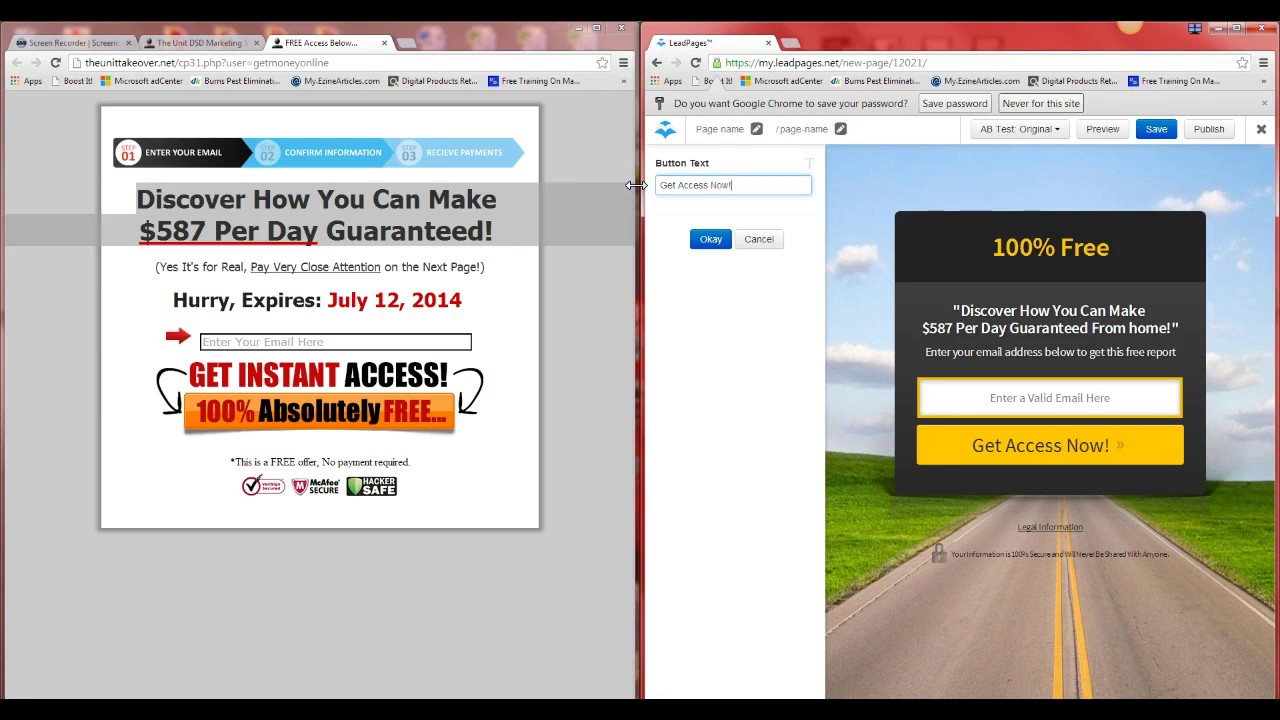
pyautogui.click(1236, 27)
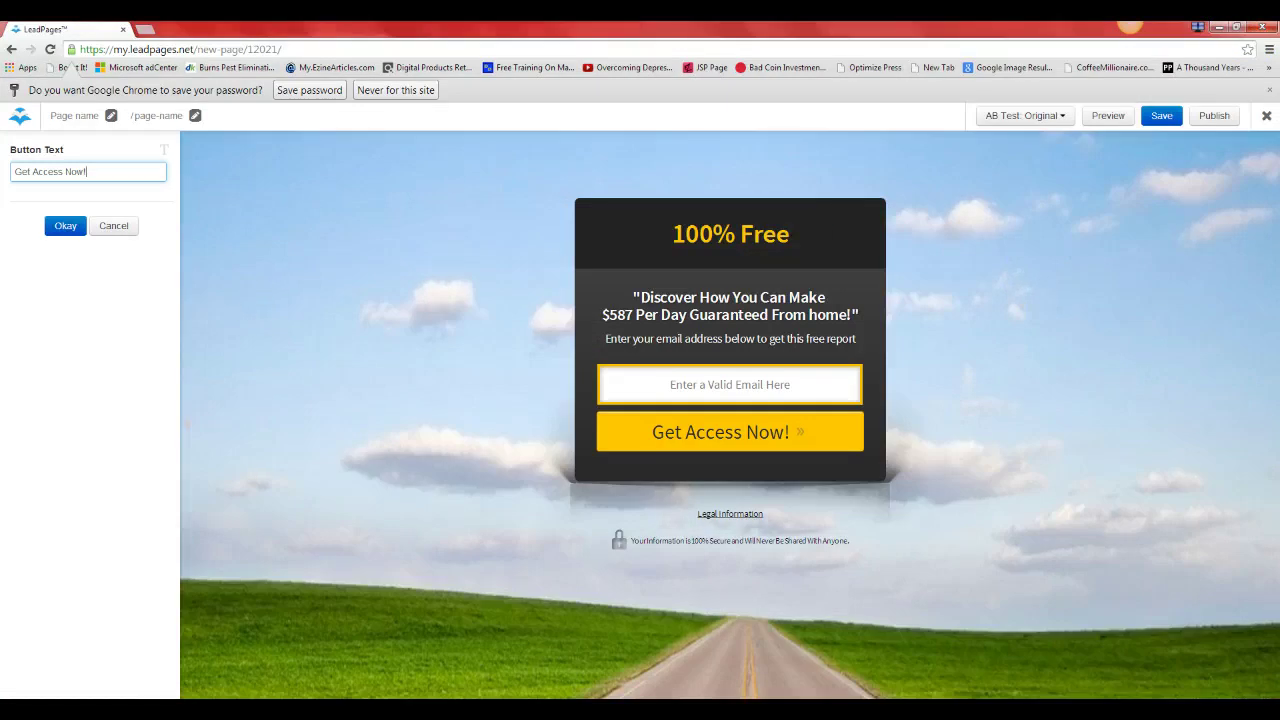
pyautogui.click(64, 227)
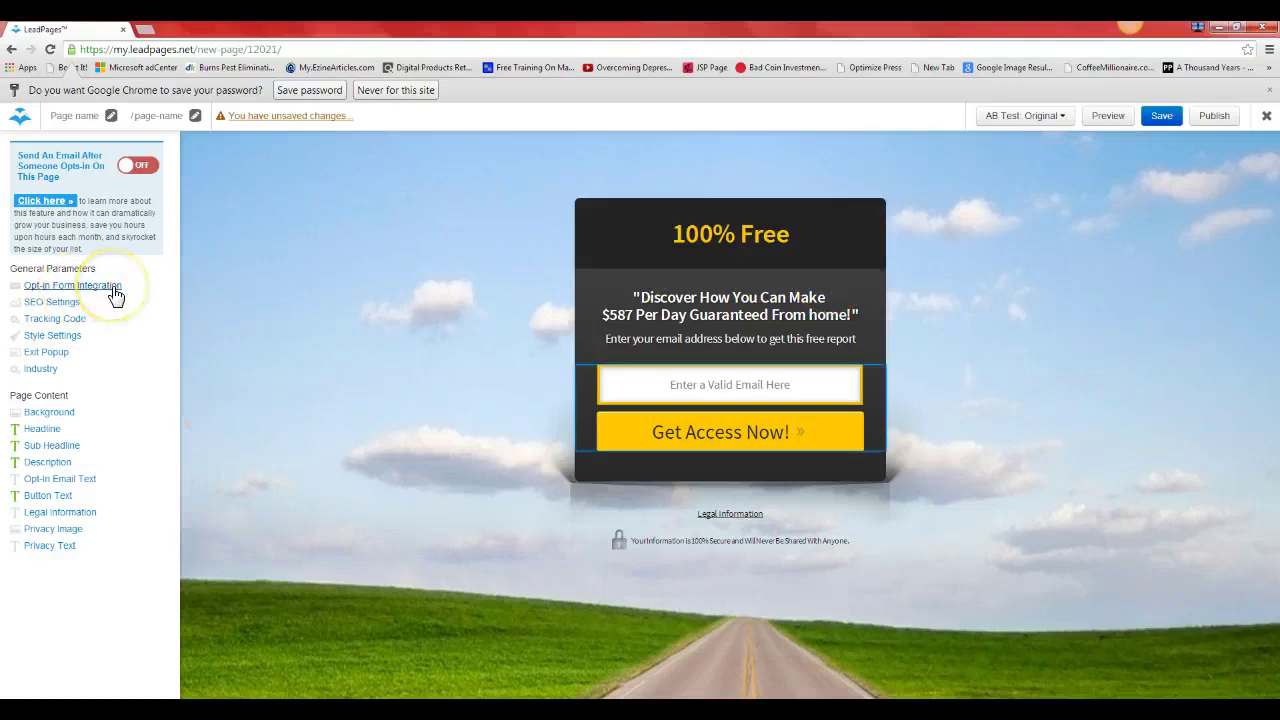
# - Set the opt-in form integration to AWeber, reload its web forms and dismiss the SENuke popup
pyautogui.click(40, 289)
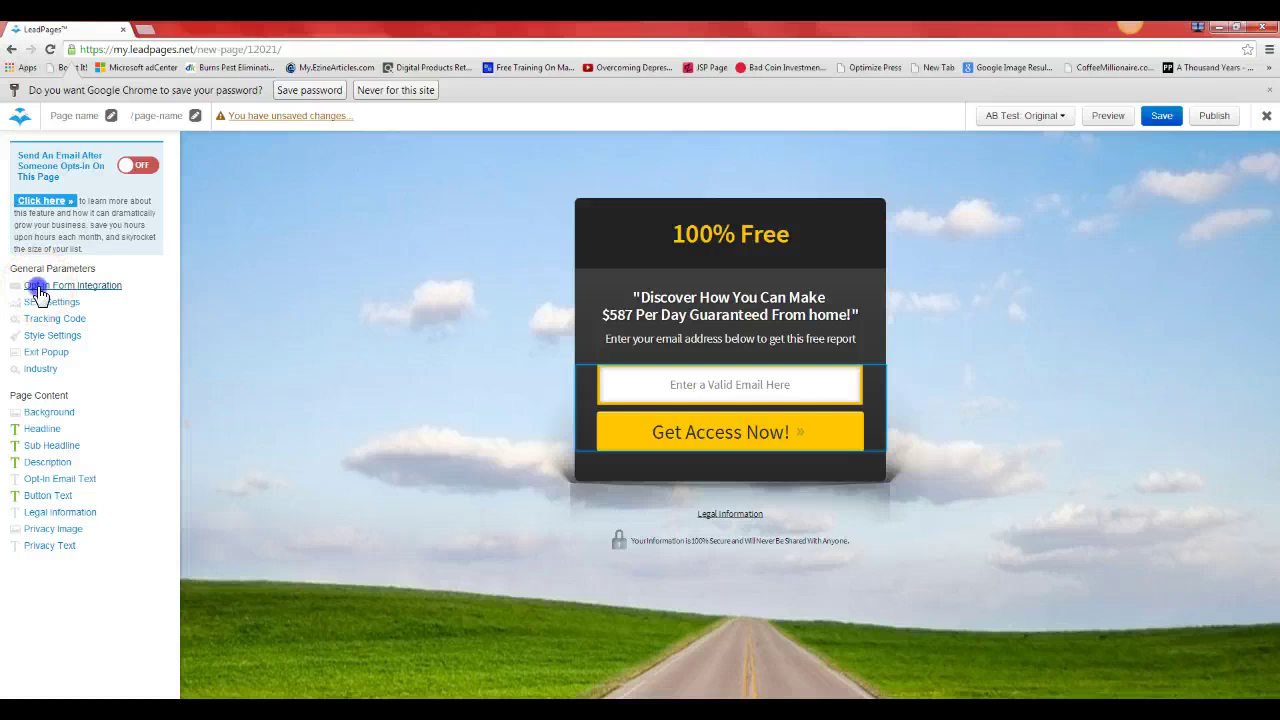
pyautogui.click(38, 290)
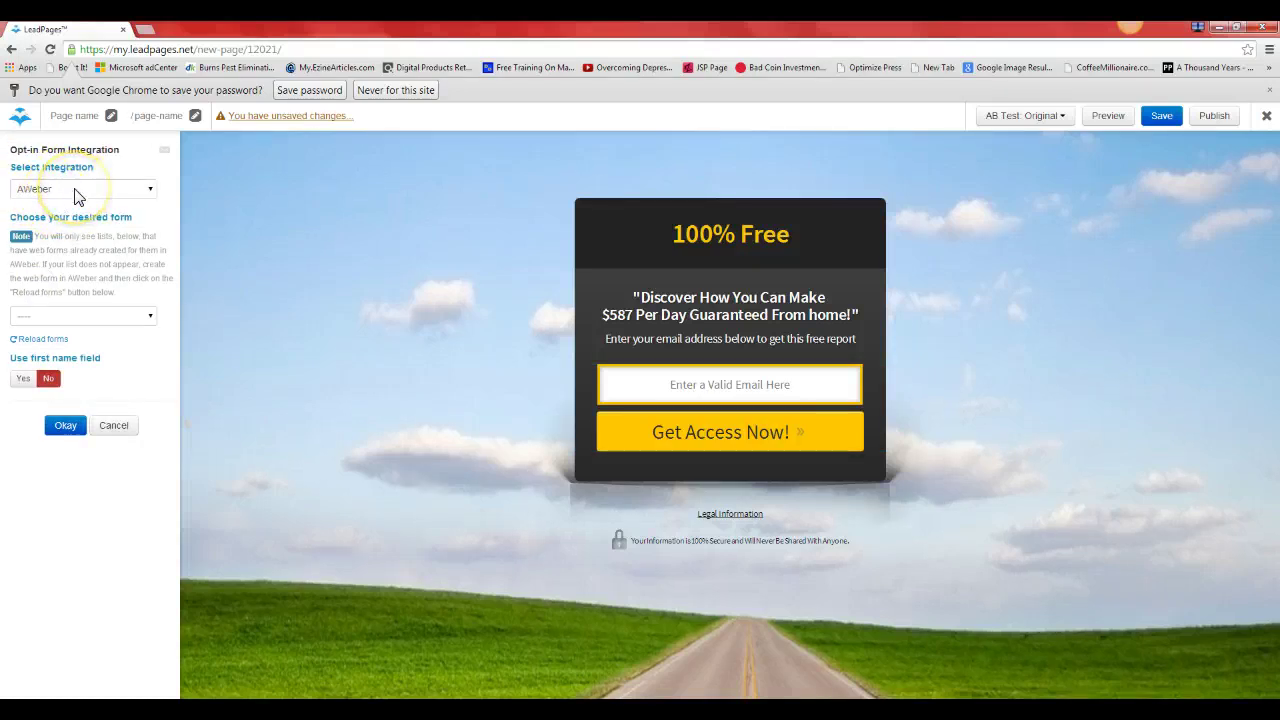
pyautogui.click(38, 341)
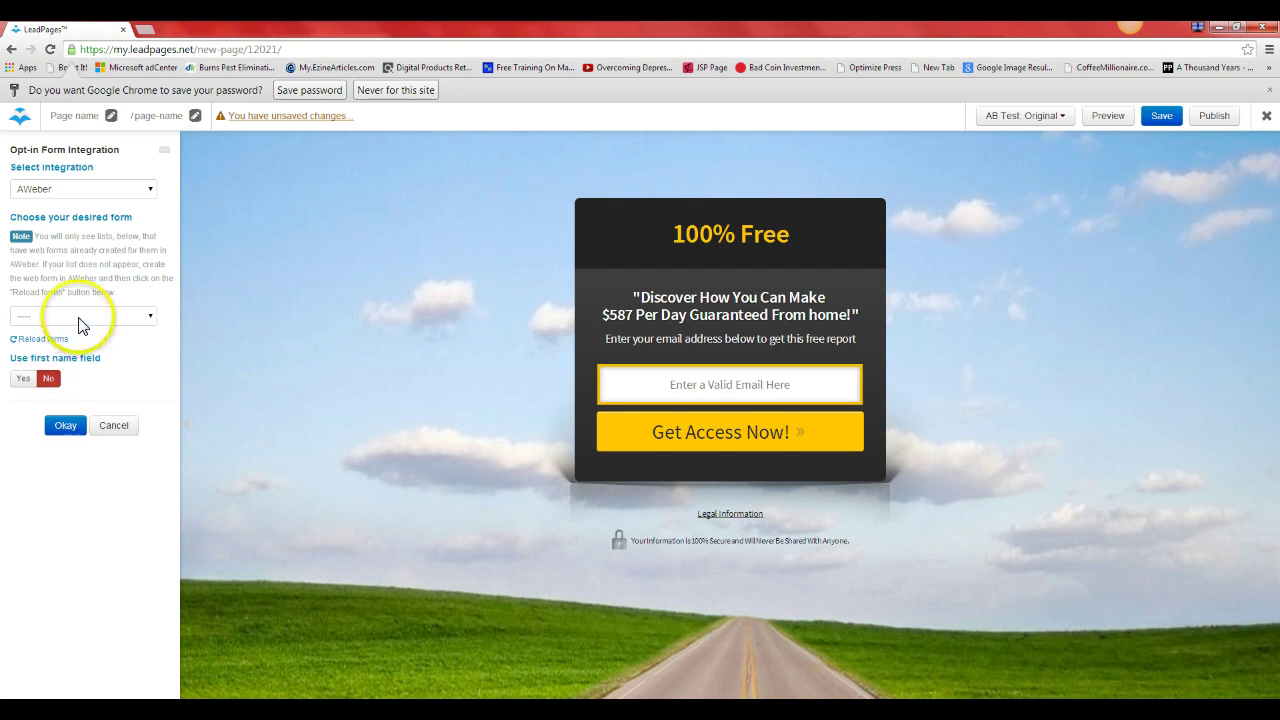
pyautogui.click(80, 318)
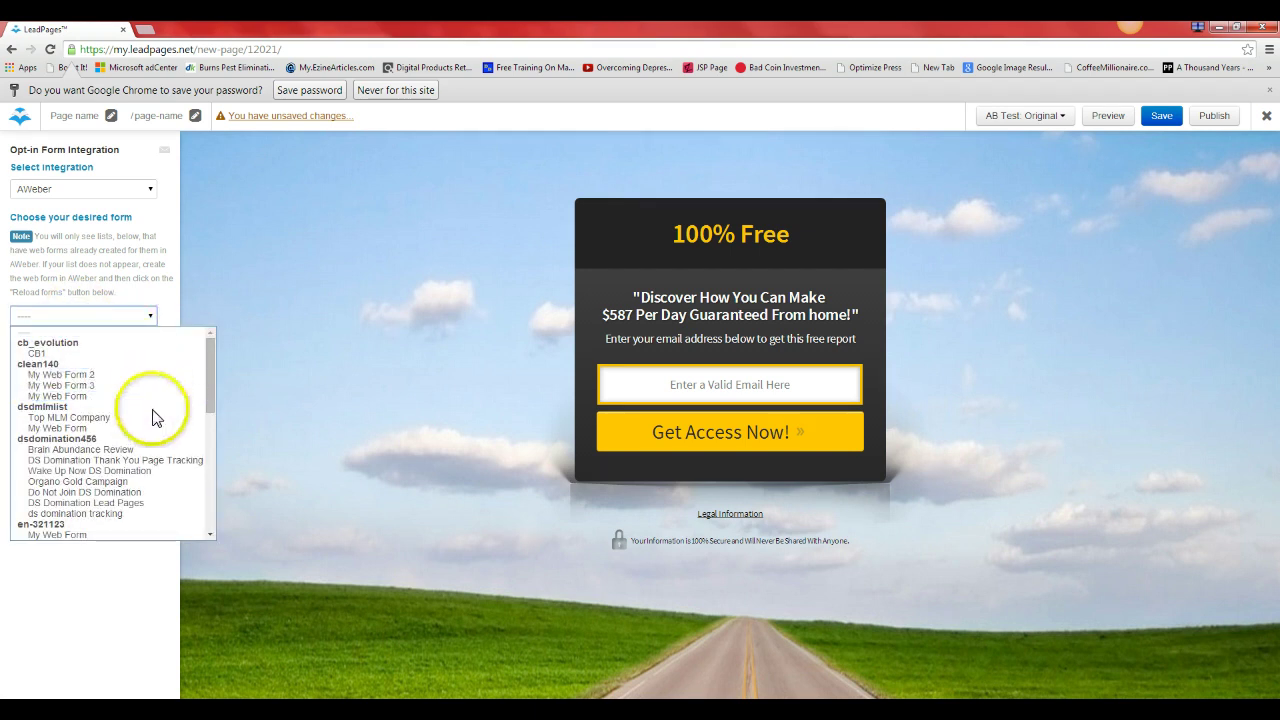
pyautogui.moveTo(150, 425); pyautogui.dragTo(104, 468)
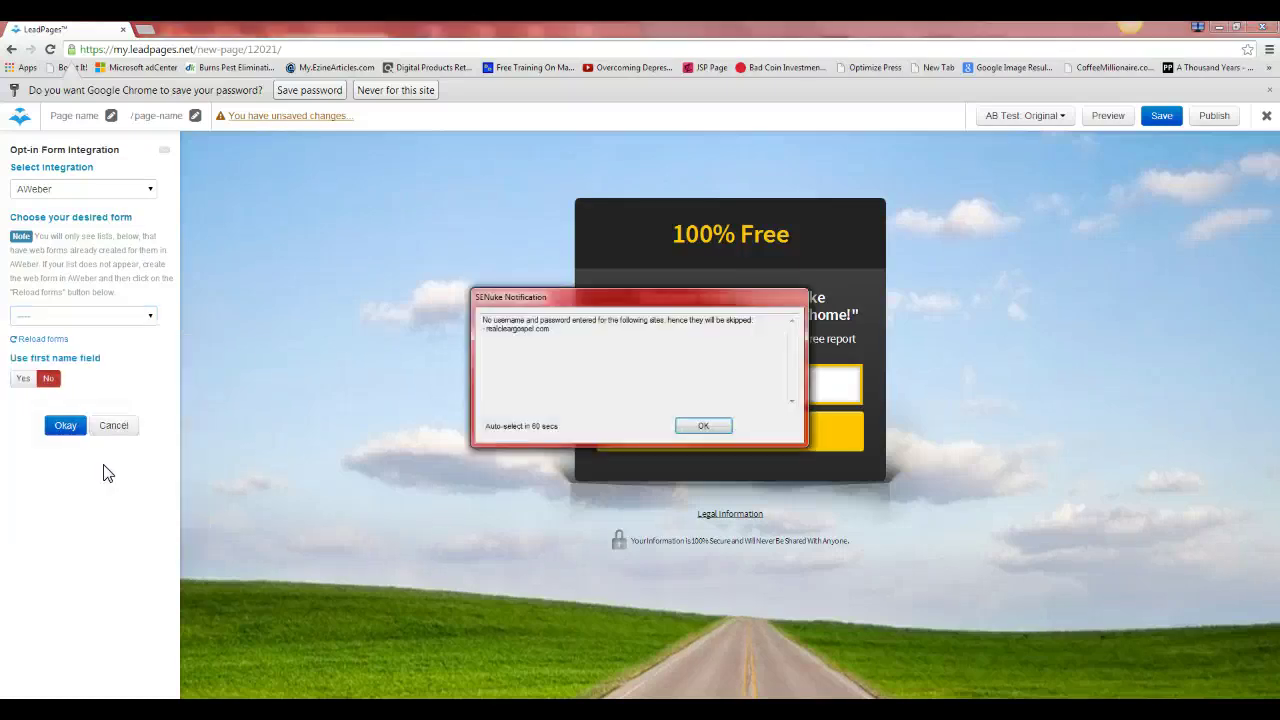
pyautogui.click(703, 426)
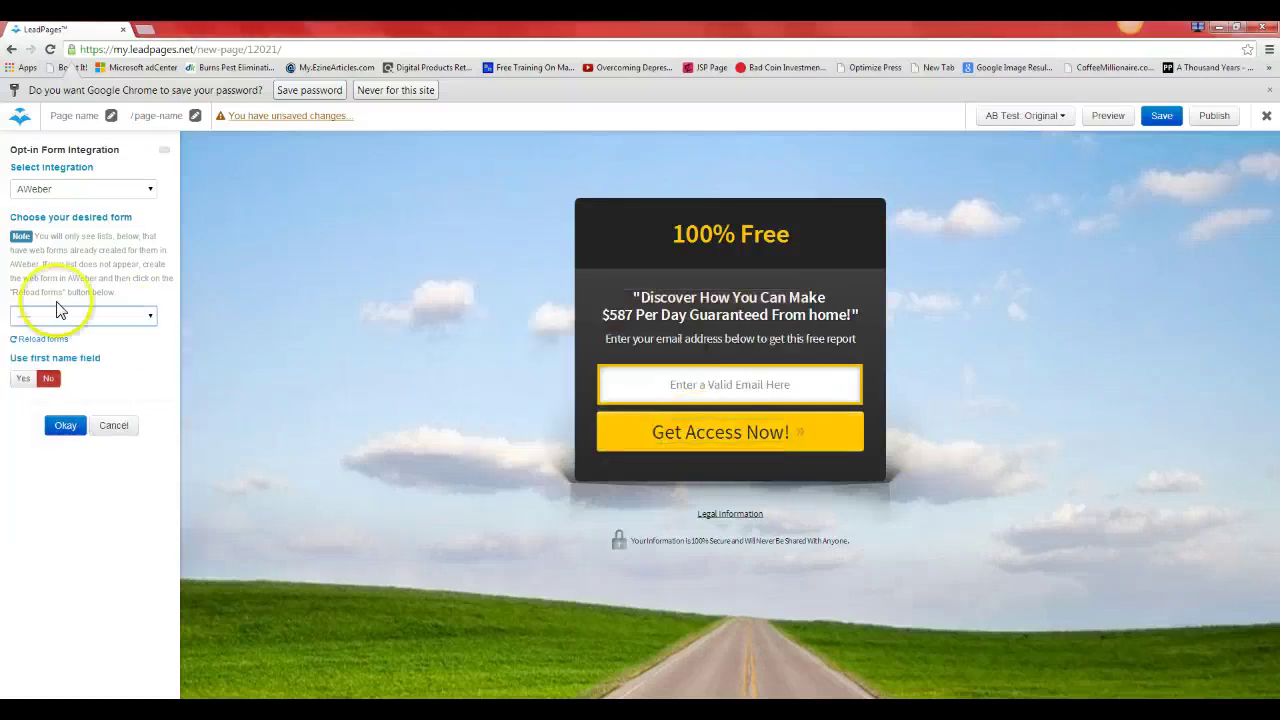
# - Go to aweber.com and log into the account using the saved customer login and password
pyautogui.click(147, 32)
pyautogui.write('aweber.com')
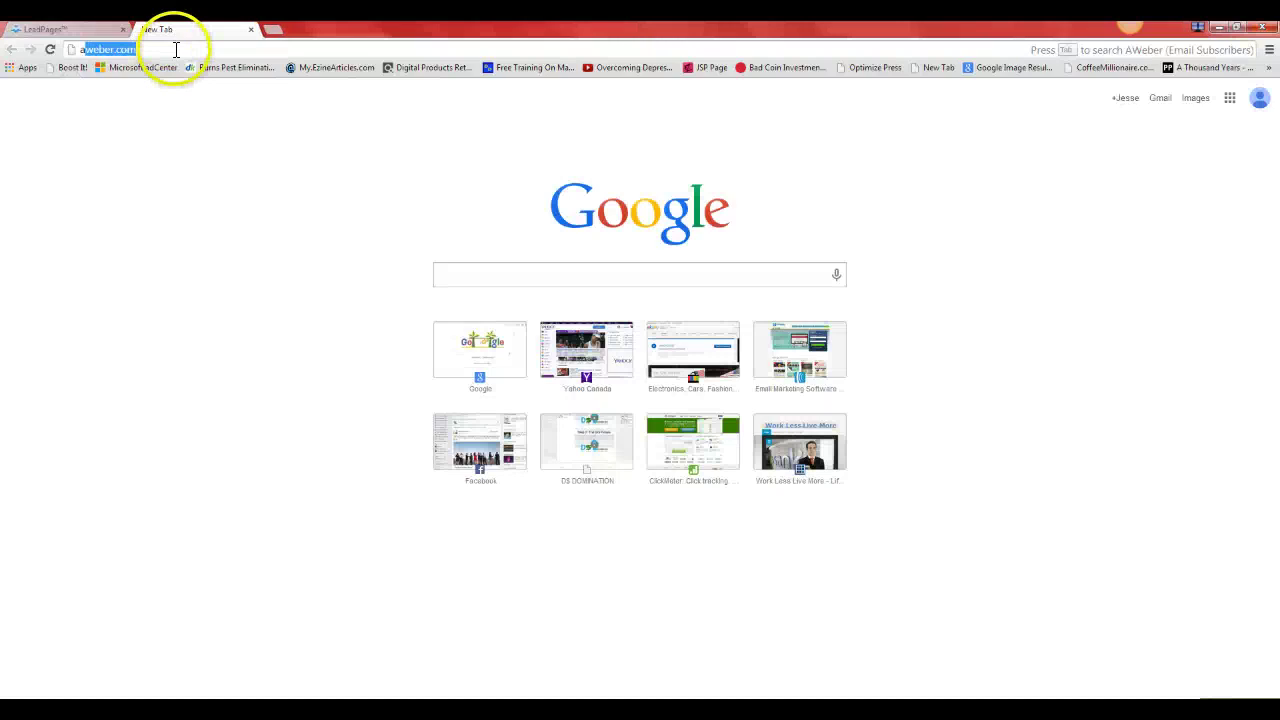
pyautogui.press('Return')
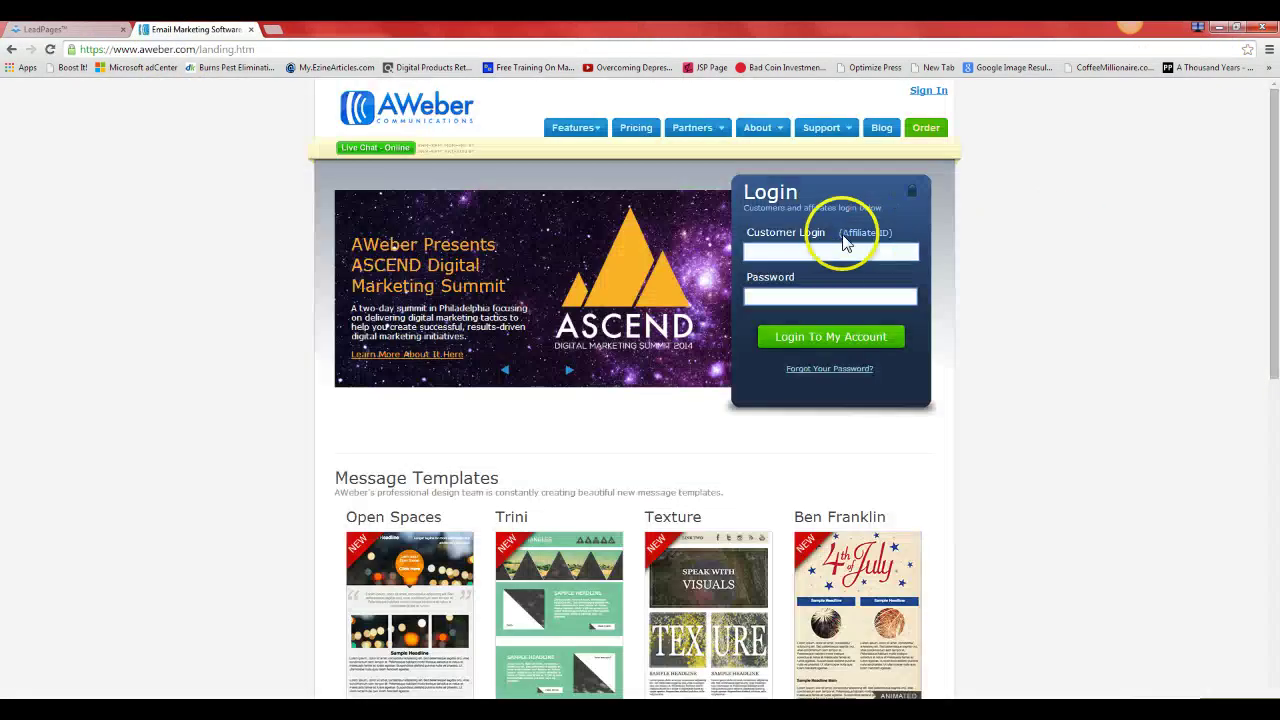
pyautogui.click(822, 254)
pyautogui.click(818, 269)
pyautogui.click(814, 294)
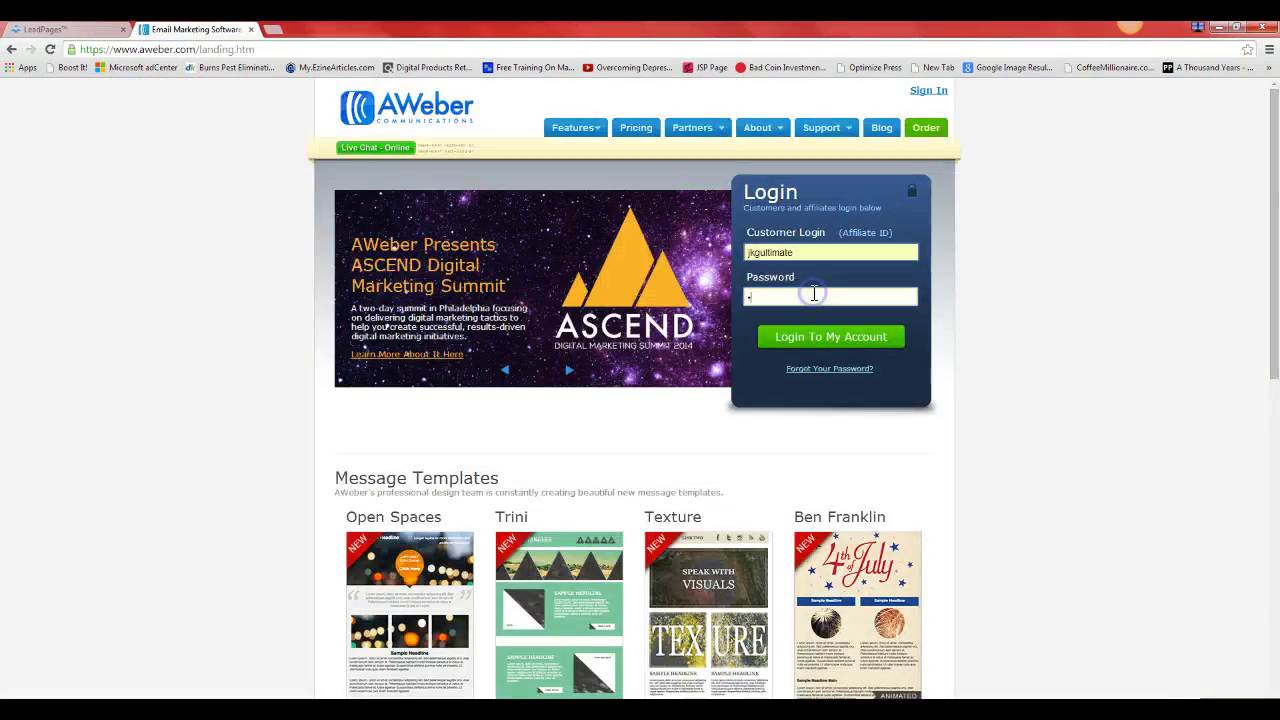
pyautogui.click(862, 336)
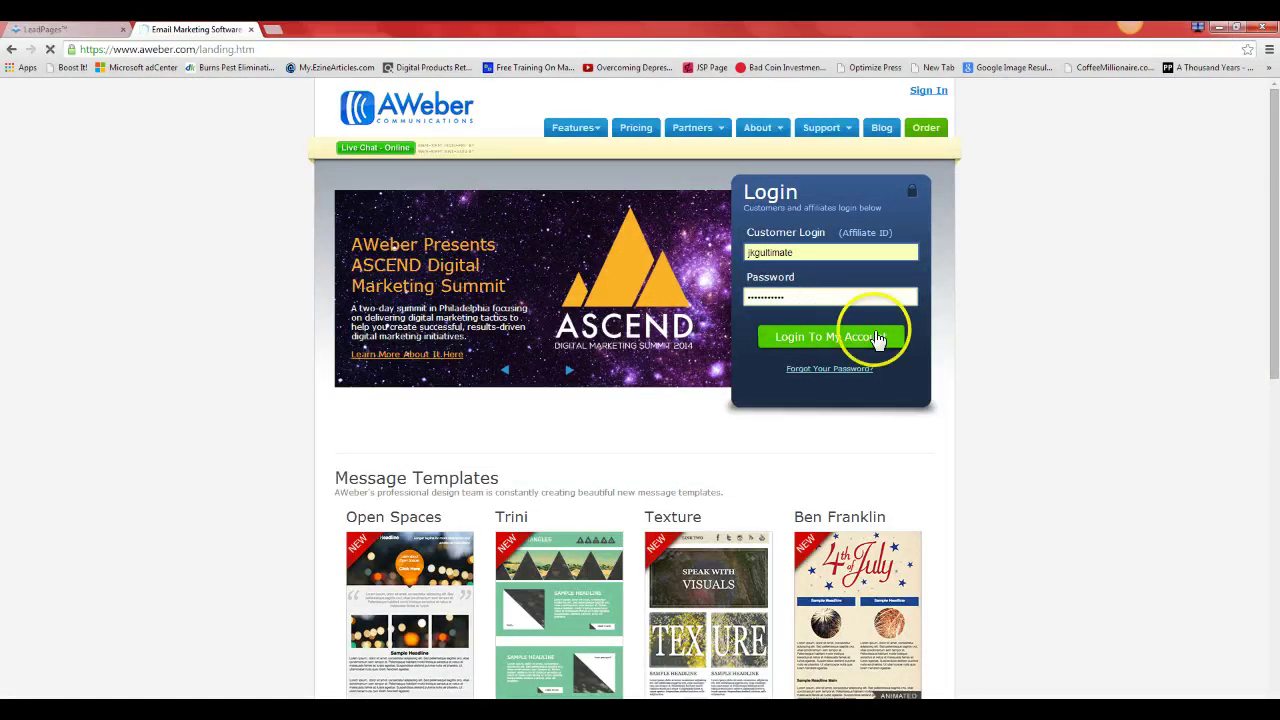
# - Scroll through the Account Overview's 12,382 subscribers, recent broadcasts and list stats, then back up
pyautogui.scroll(-2, 578, 326)
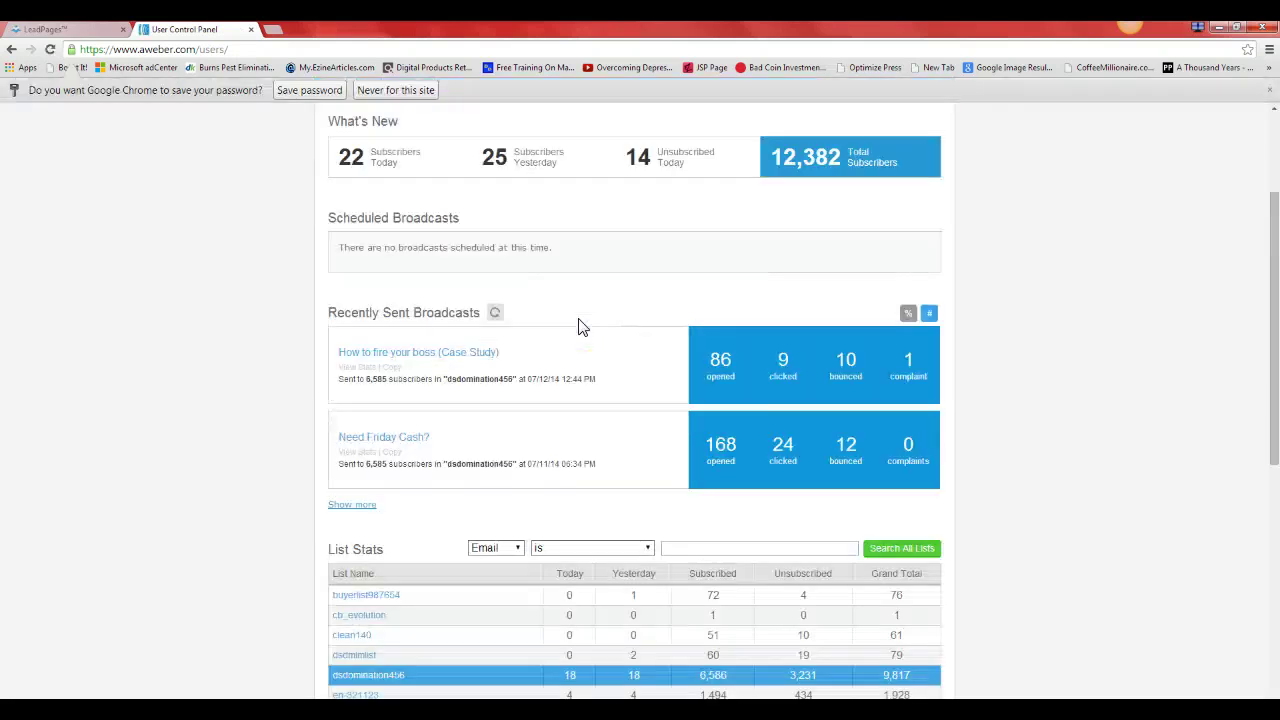
pyautogui.scroll(2, 578, 326)
pyautogui.scroll(-2, 578, 326)
pyautogui.scroll(-3, 578, 326)
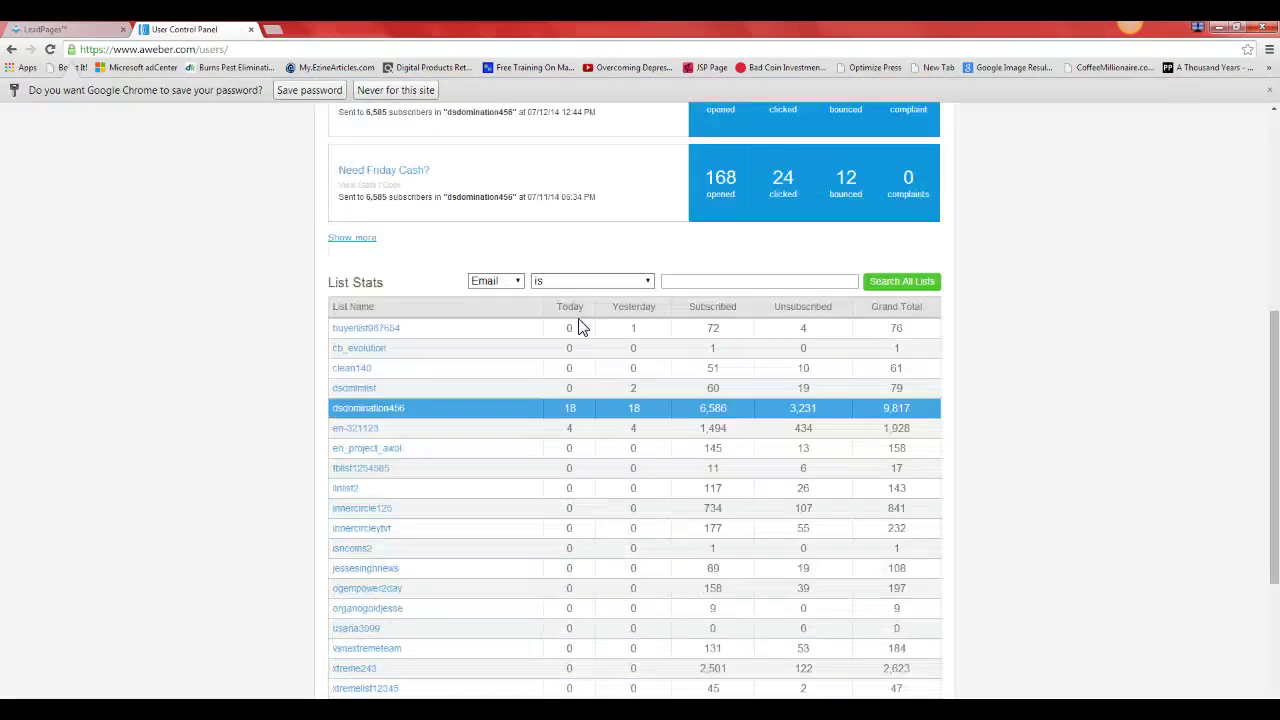
pyautogui.scroll(4, 571, 320)
pyautogui.scroll(-4, 571, 320)
pyautogui.scroll(4, 571, 320)
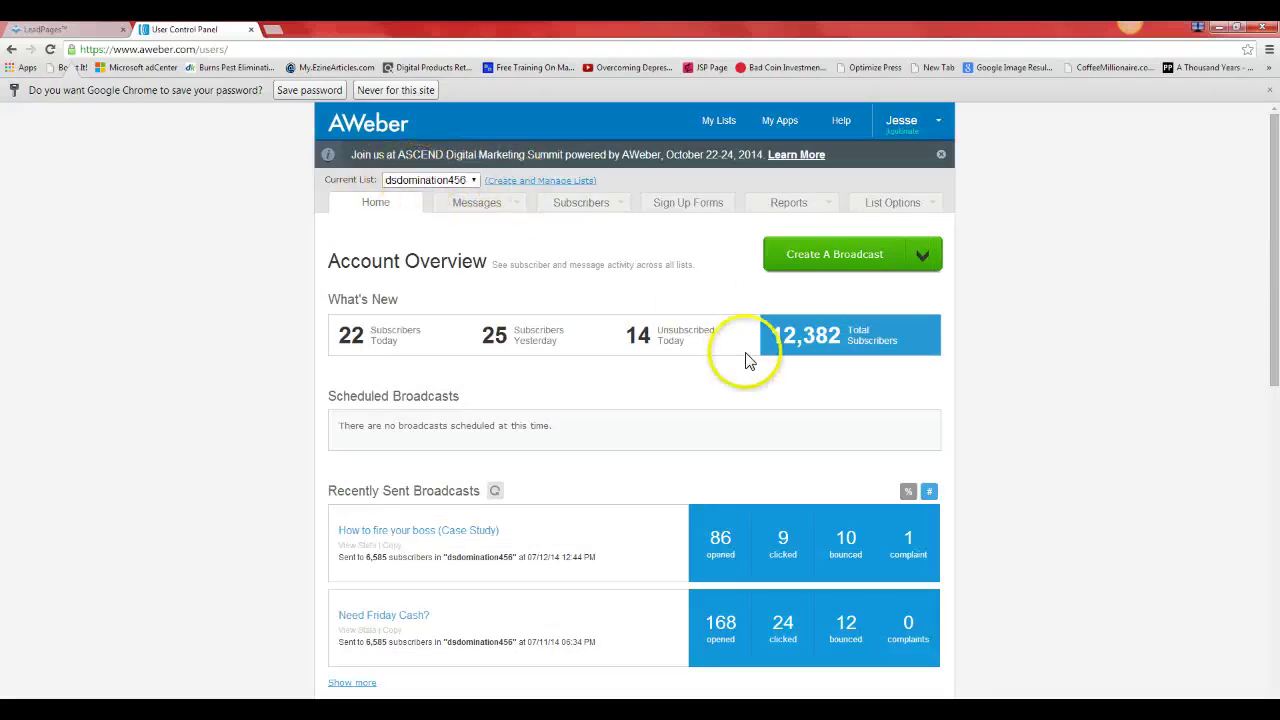
# - Strip the new sign-up form's Name field, Powered by and privacy lines, then continue to Step 2
pyautogui.click(686, 204)
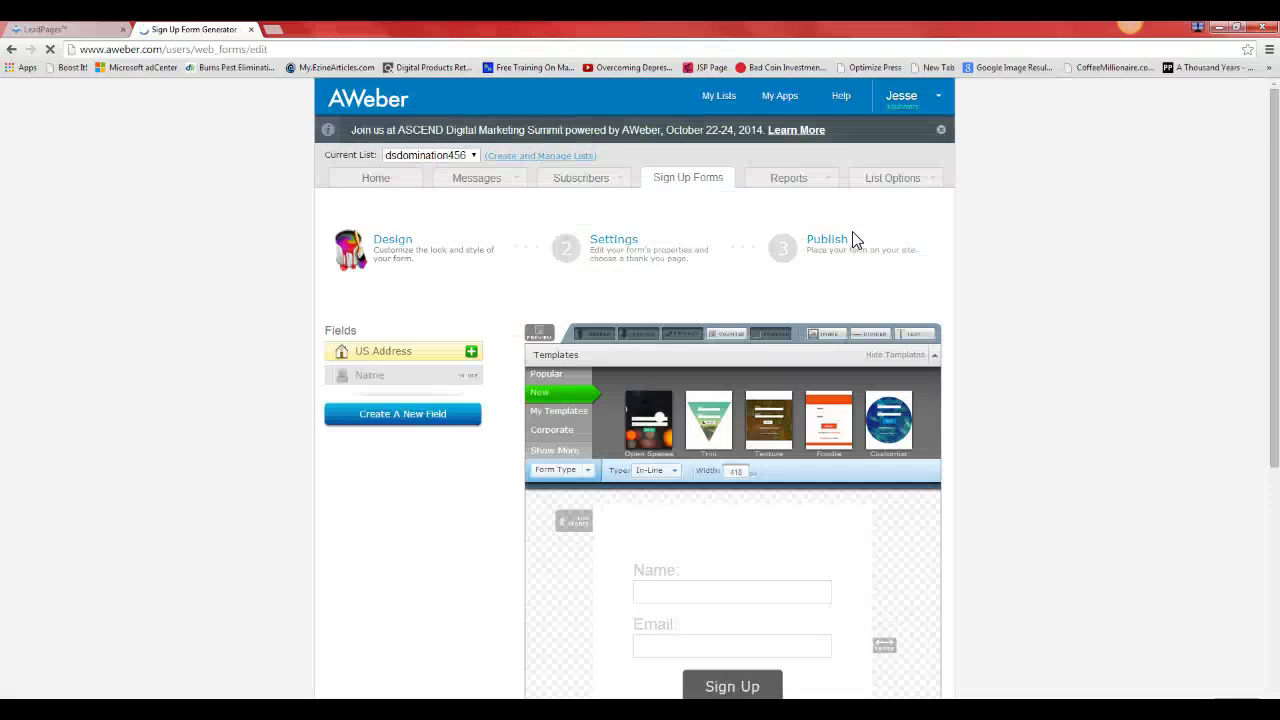
pyautogui.scroll(-4, 886, 342)
pyautogui.click(886, 342)
pyautogui.scroll(2, 886, 342)
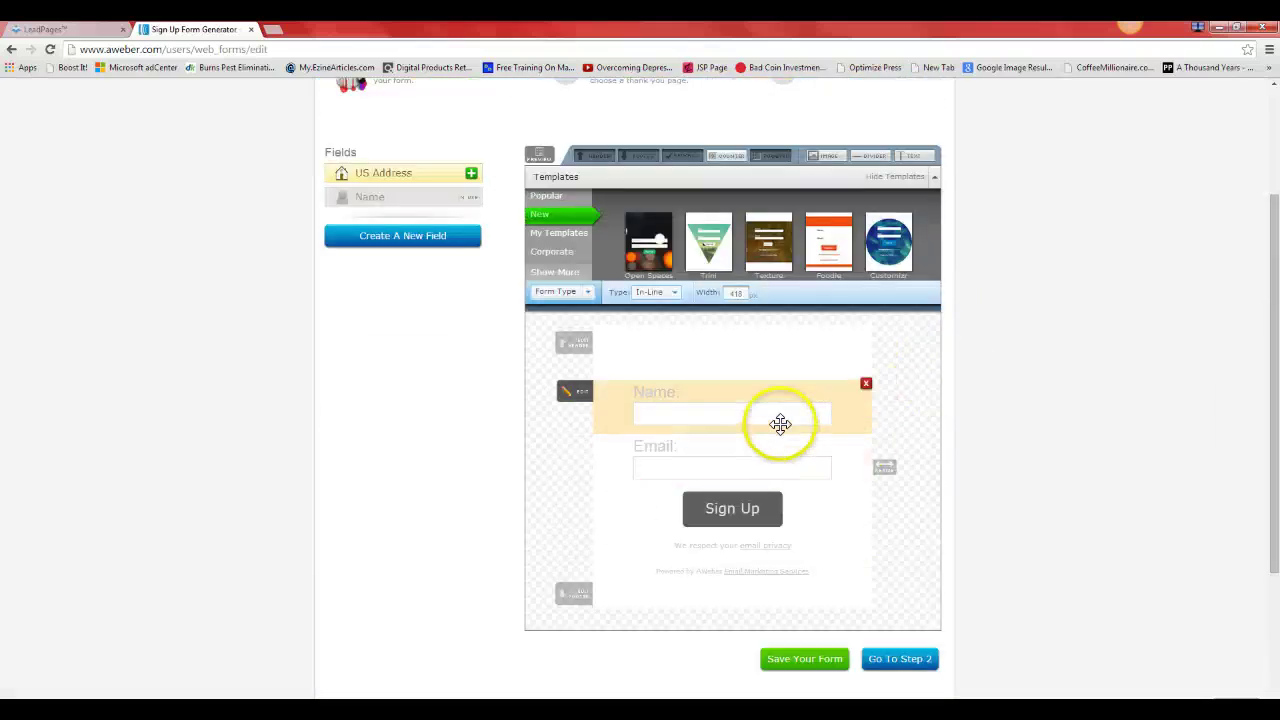
pyautogui.click(866, 386)
pyautogui.click(862, 506)
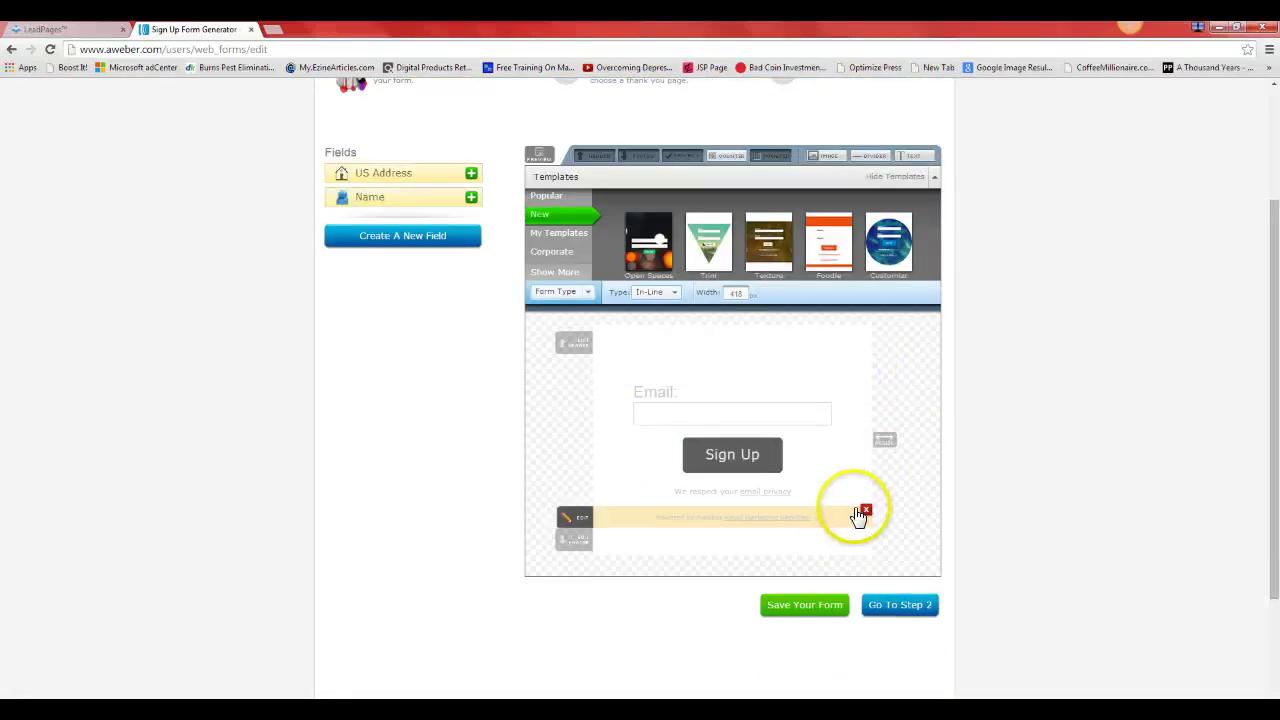
pyautogui.click(866, 484)
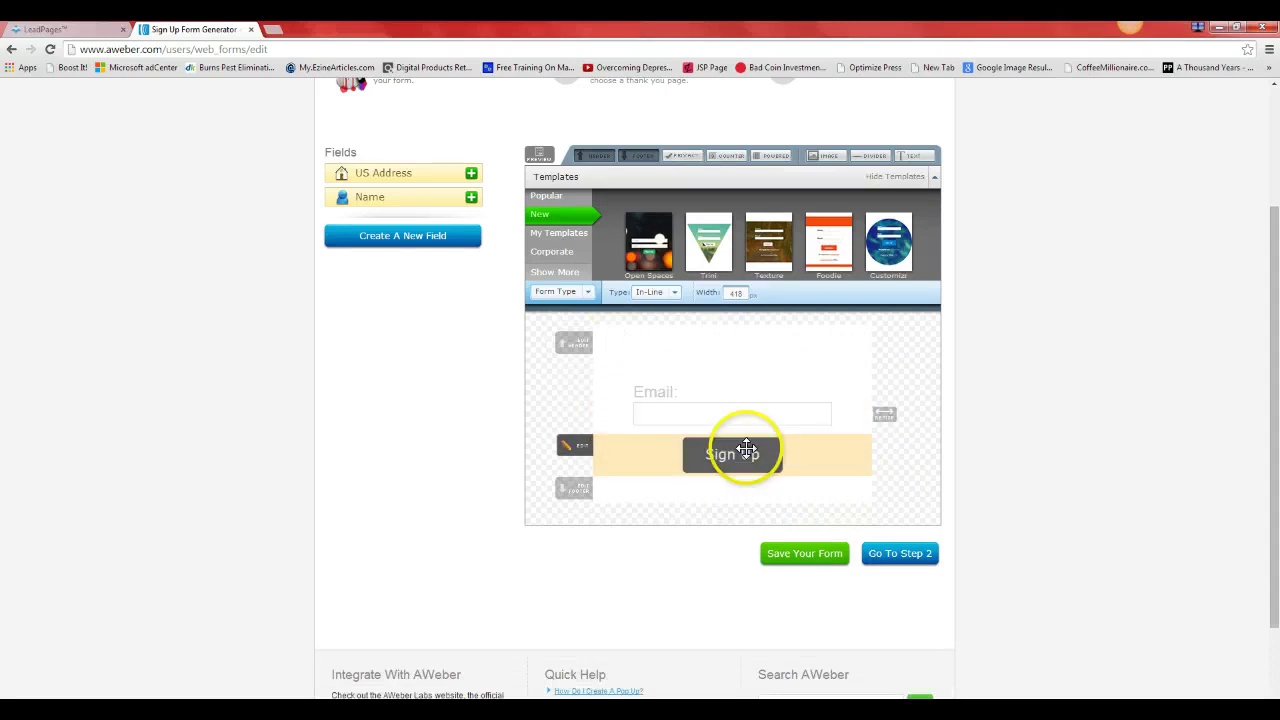
pyautogui.click(910, 556)
# - Replace the default form name My Web Form with DSD FORM
pyautogui.scroll(-2, 886, 529)
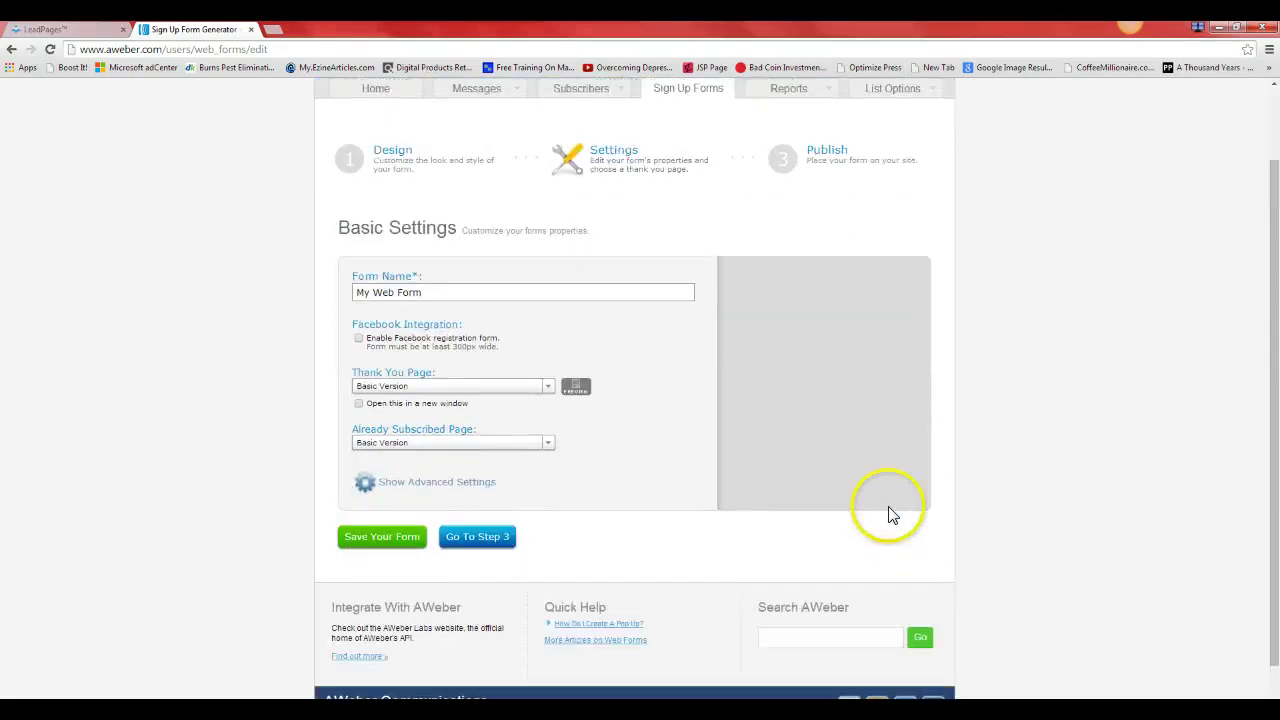
pyautogui.moveTo(500, 289); pyautogui.dragTo(223, 296)
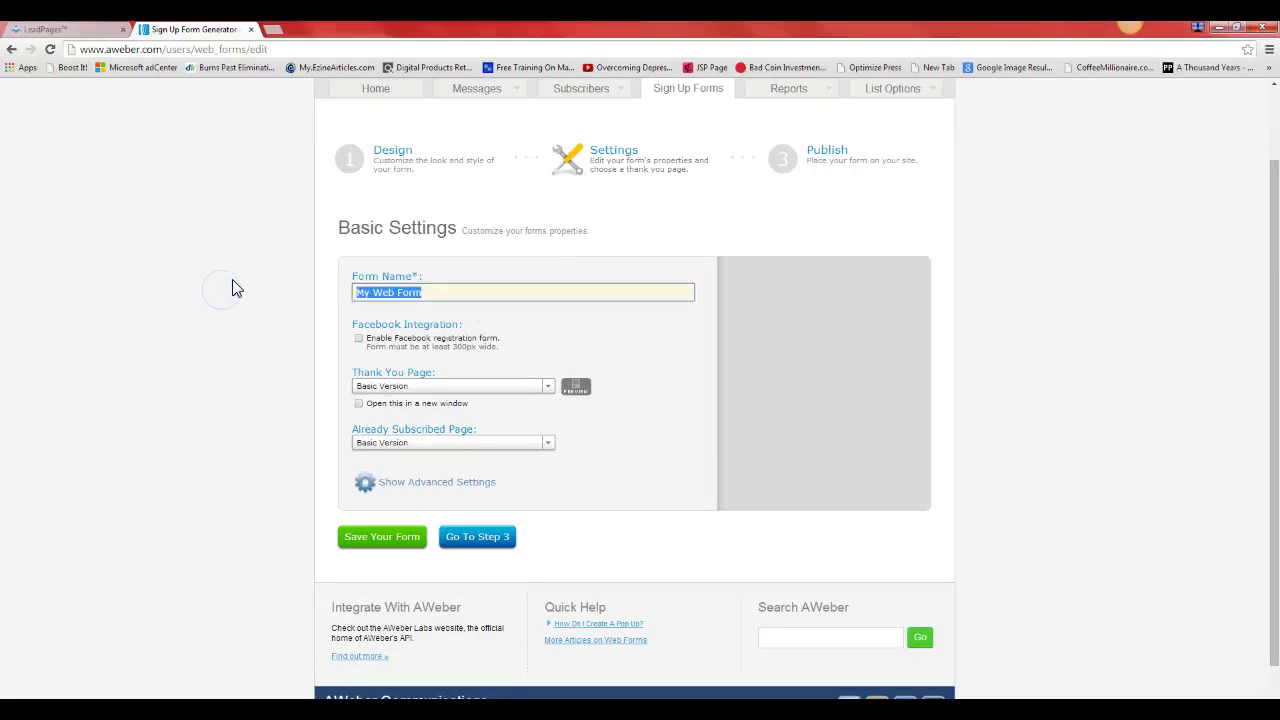
pyautogui.press('BackSpace')
pyautogui.write('DSD FORM')
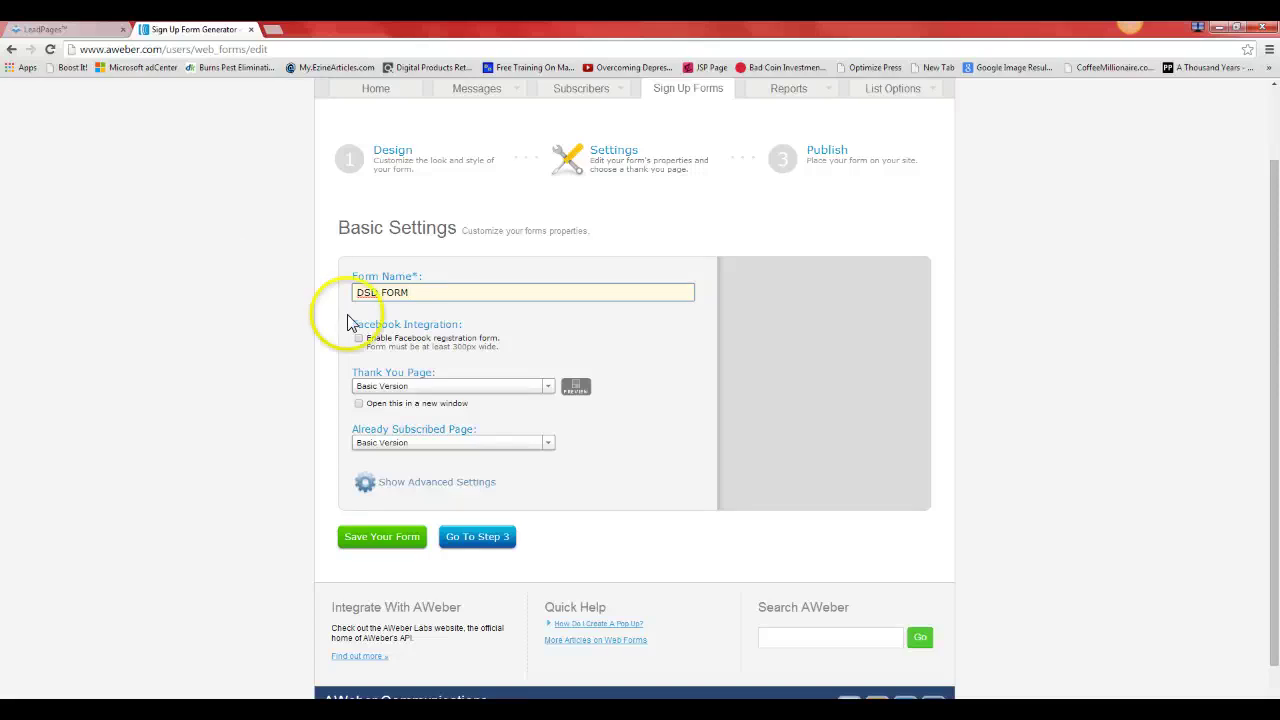
# - Set the Thank You Page to Custom Page and dock AWeber on the screen's right half
pyautogui.click(495, 387)
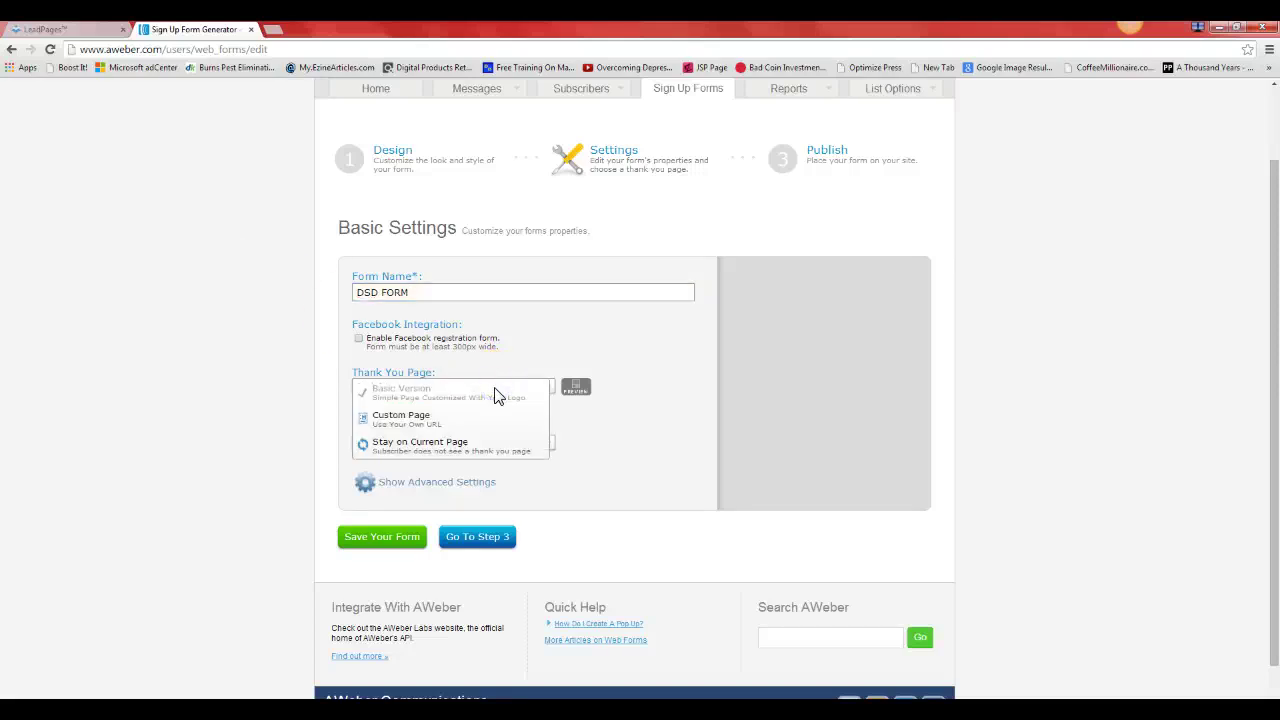
pyautogui.click(511, 345)
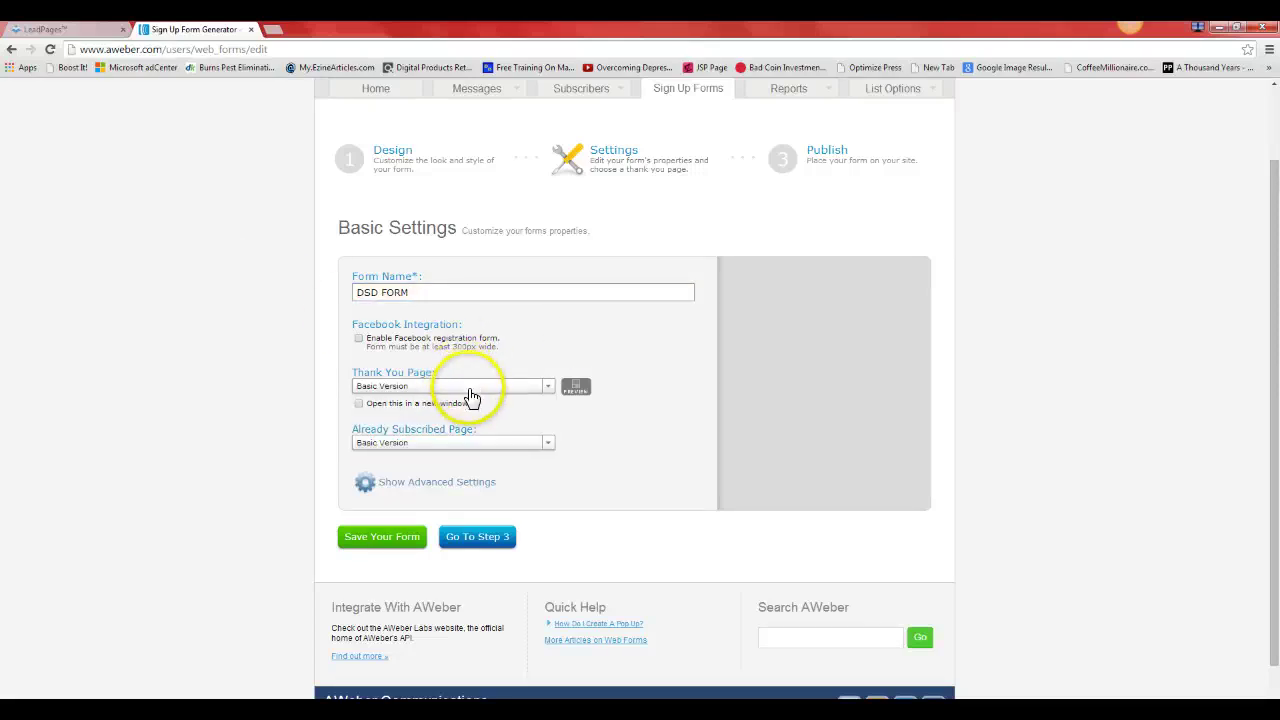
pyautogui.click(470, 390)
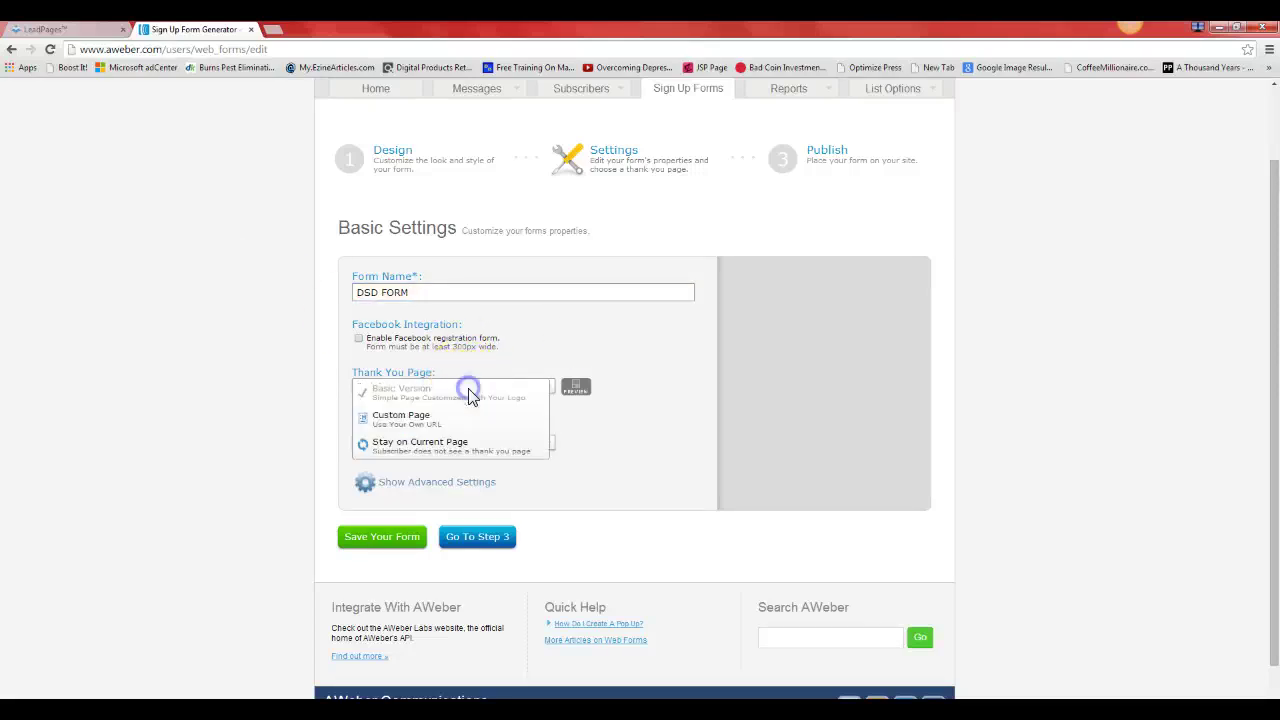
pyautogui.click(397, 420)
pyautogui.click(400, 403)
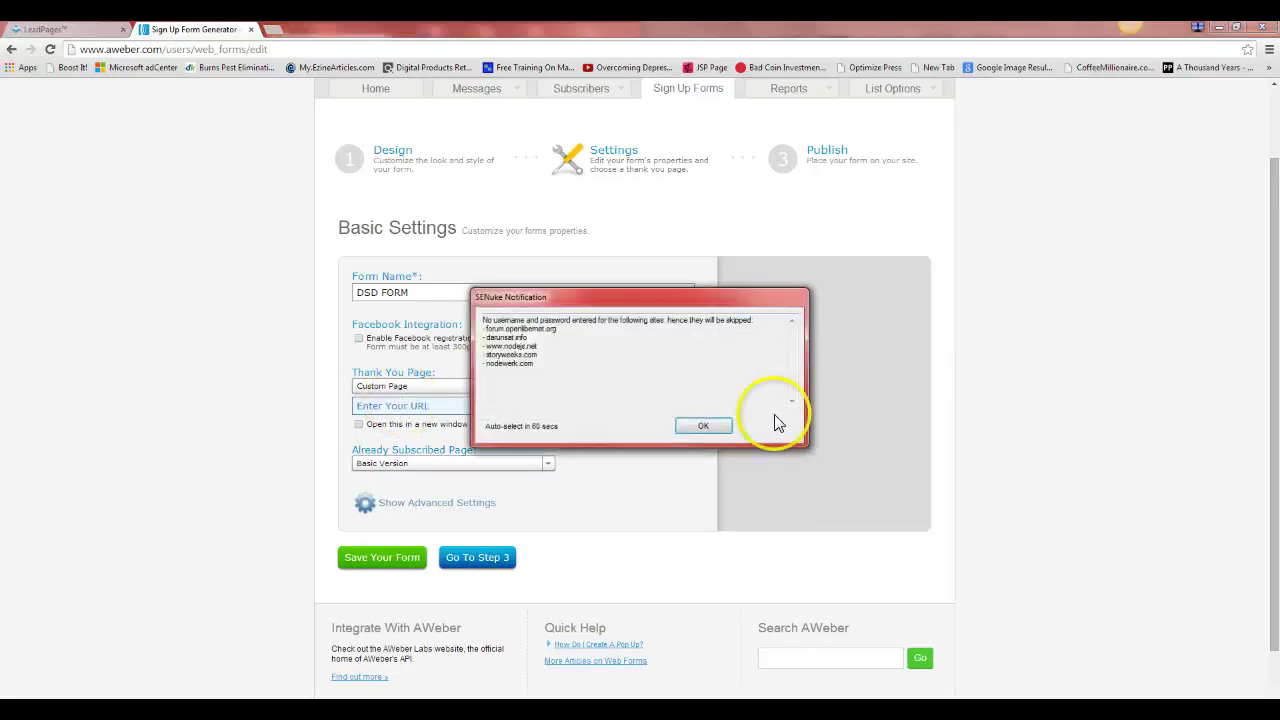
pyautogui.click(704, 424)
pyautogui.moveTo(549, 29); pyautogui.dragTo(1275, 163)
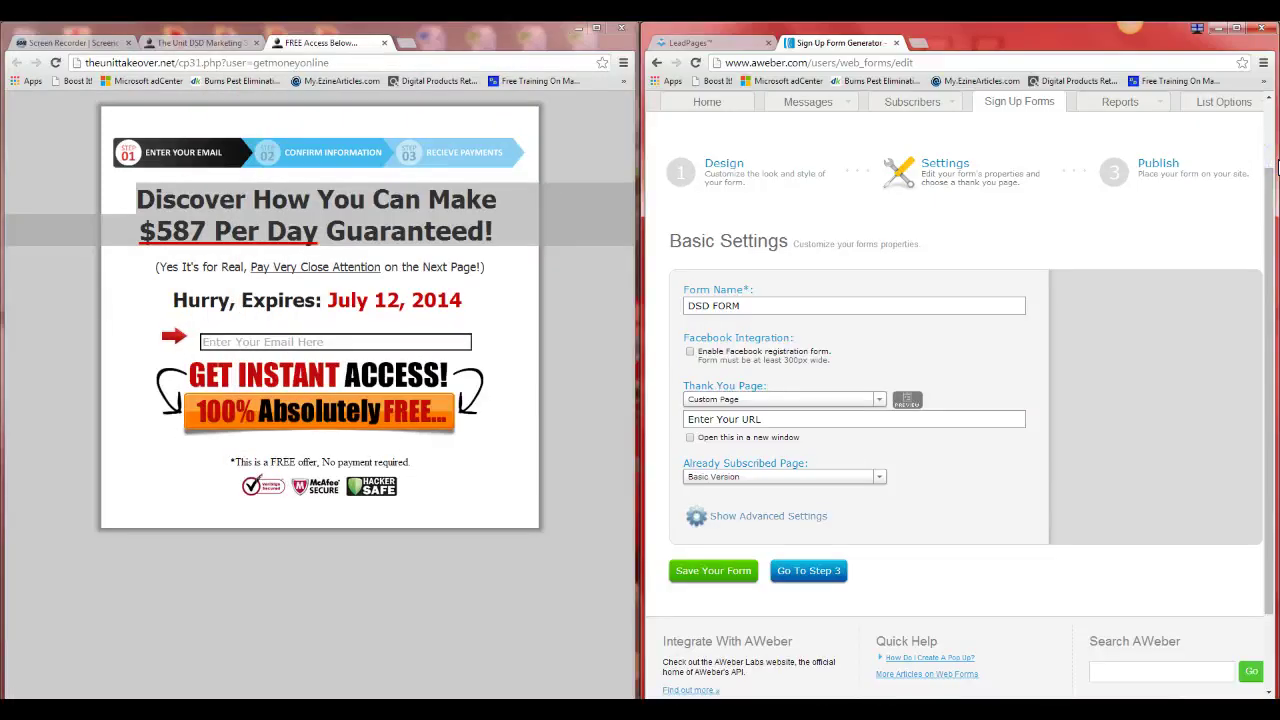
# - Open the Legit Way to Make Money Online landing page from View Landing/Thank You Pages
pyautogui.doubleClick(609, 43)
pyautogui.click(214, 29)
pyautogui.scroll(3, 720, 468)
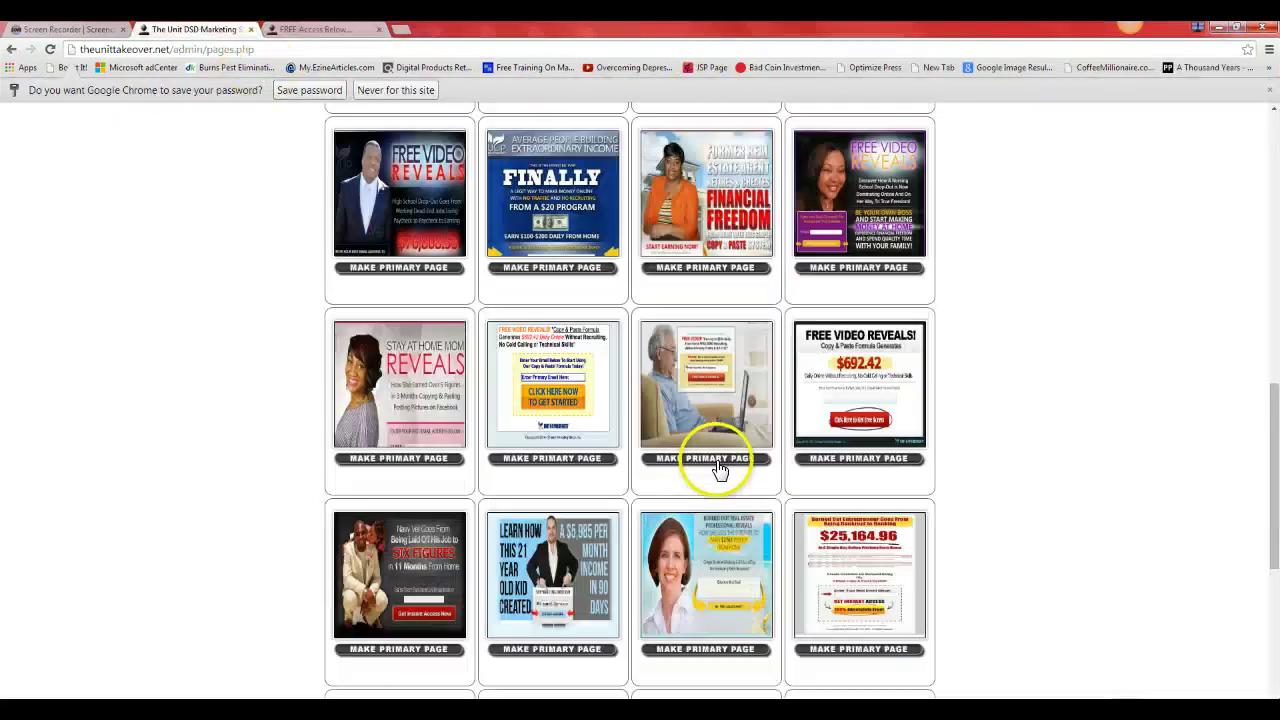
pyautogui.scroll(8, 720, 468)
pyautogui.scroll(-1, 714, 500)
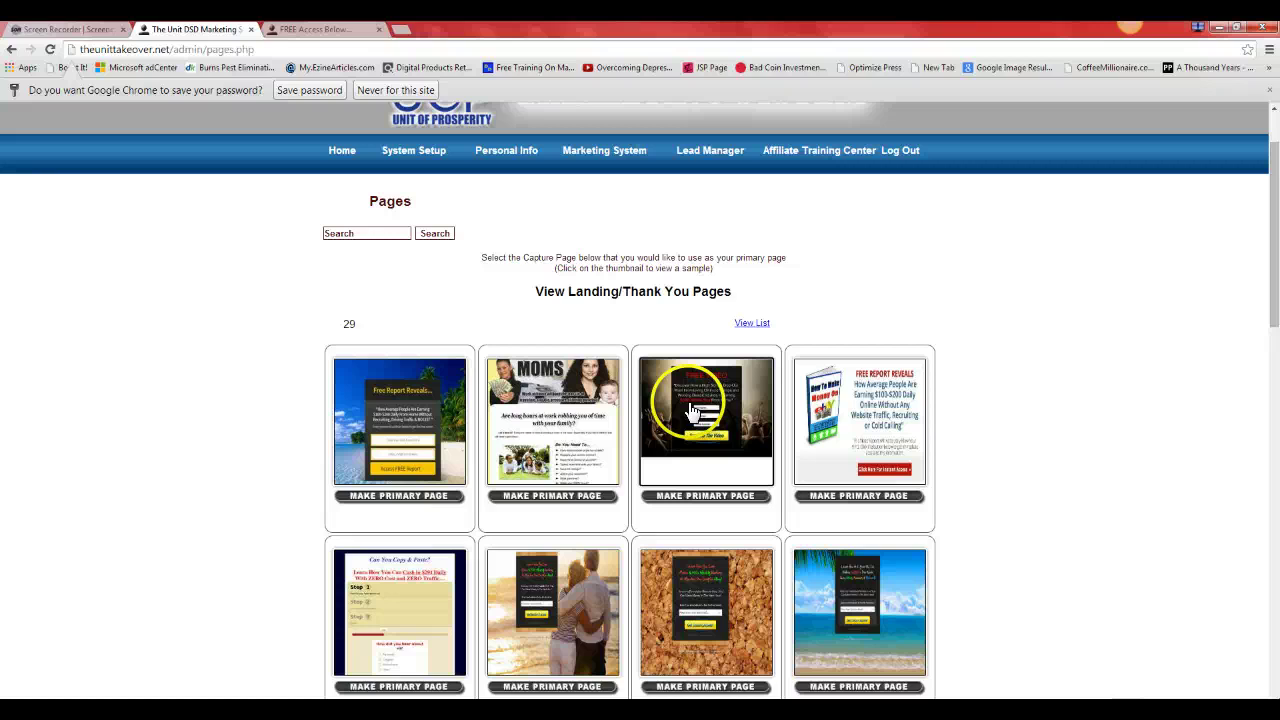
pyautogui.click(649, 300)
pyautogui.scroll(-4, 700, 320)
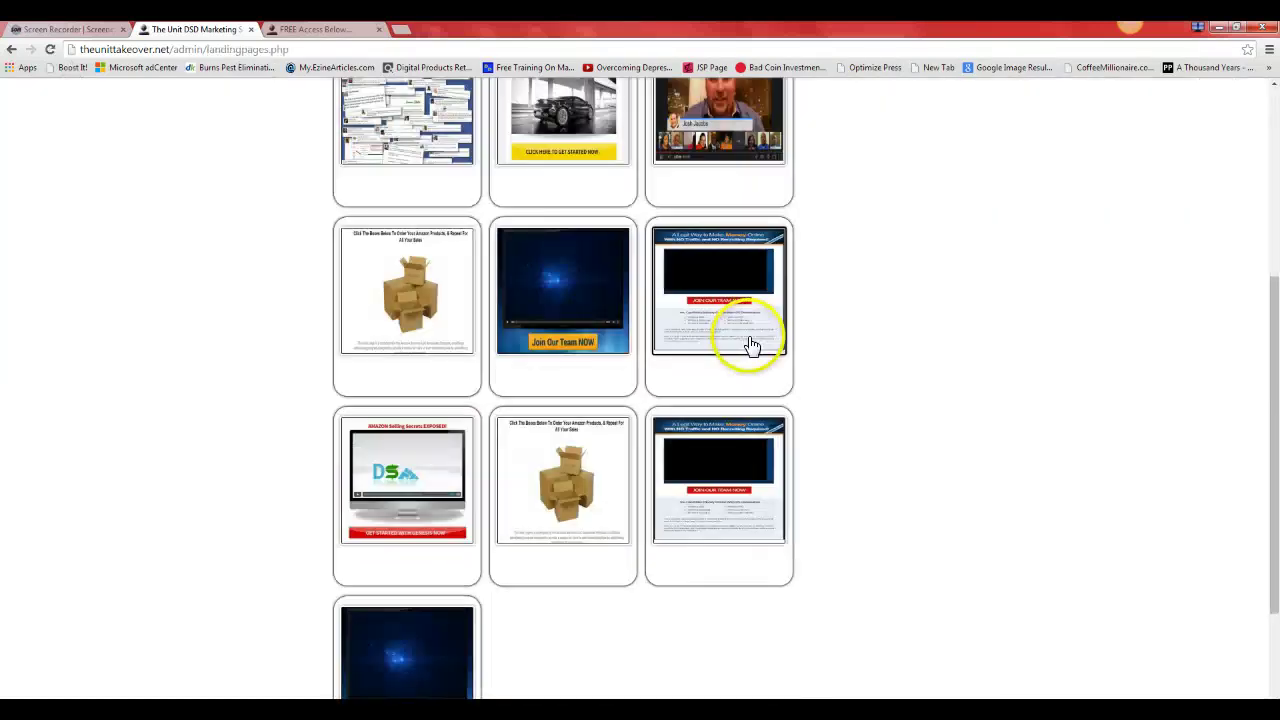
pyautogui.scroll(-2, 909, 457)
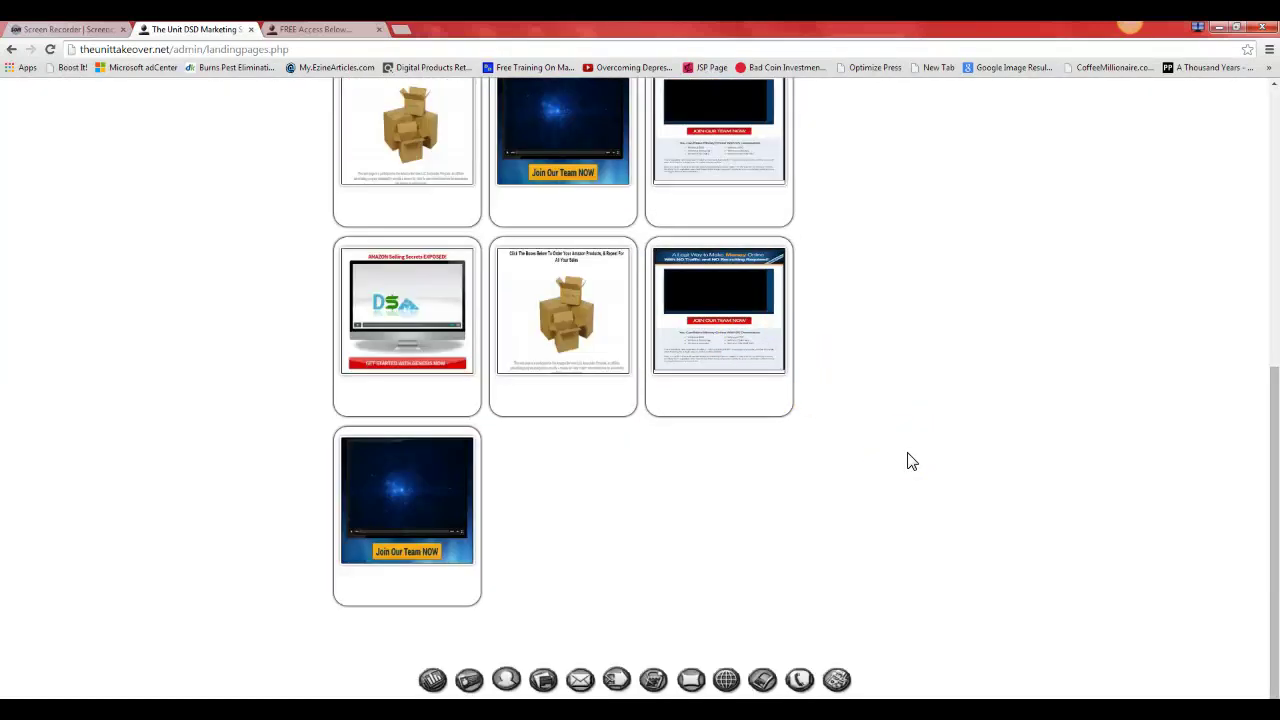
pyautogui.scroll(2, 911, 461)
pyautogui.click(692, 501)
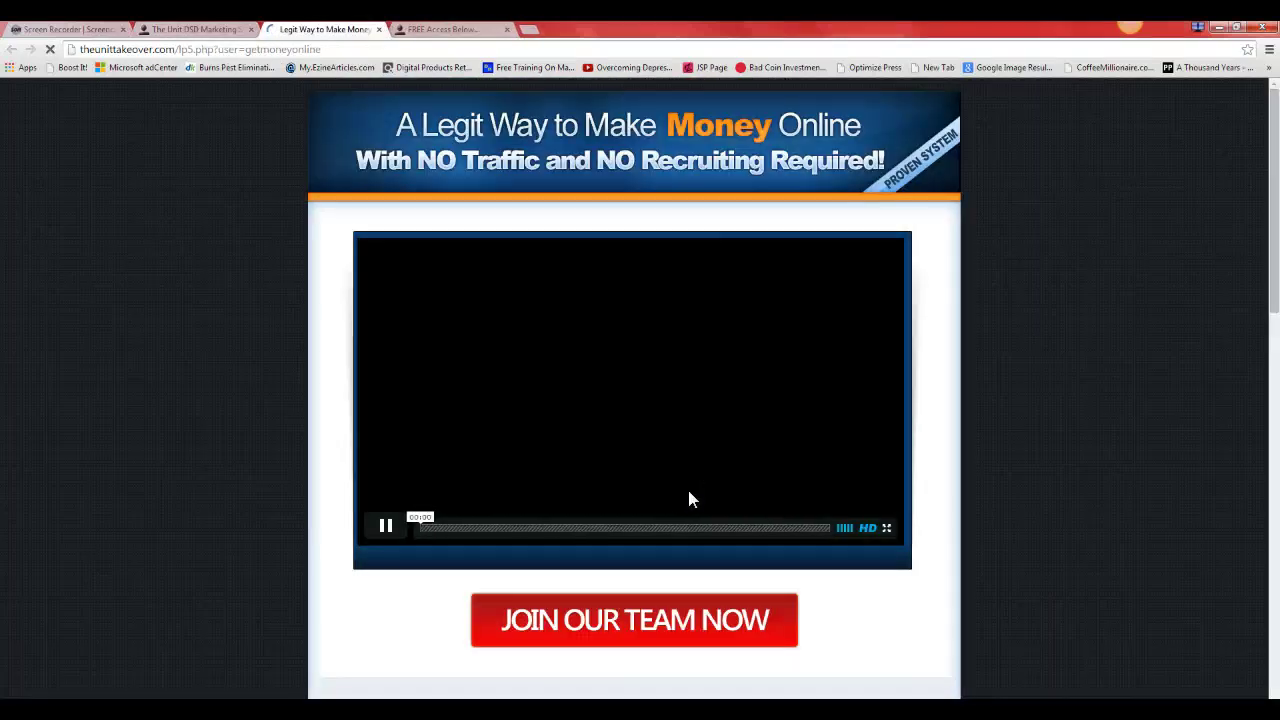
# - Pause the video and copy the landing page's full web address
pyautogui.click(386, 525)
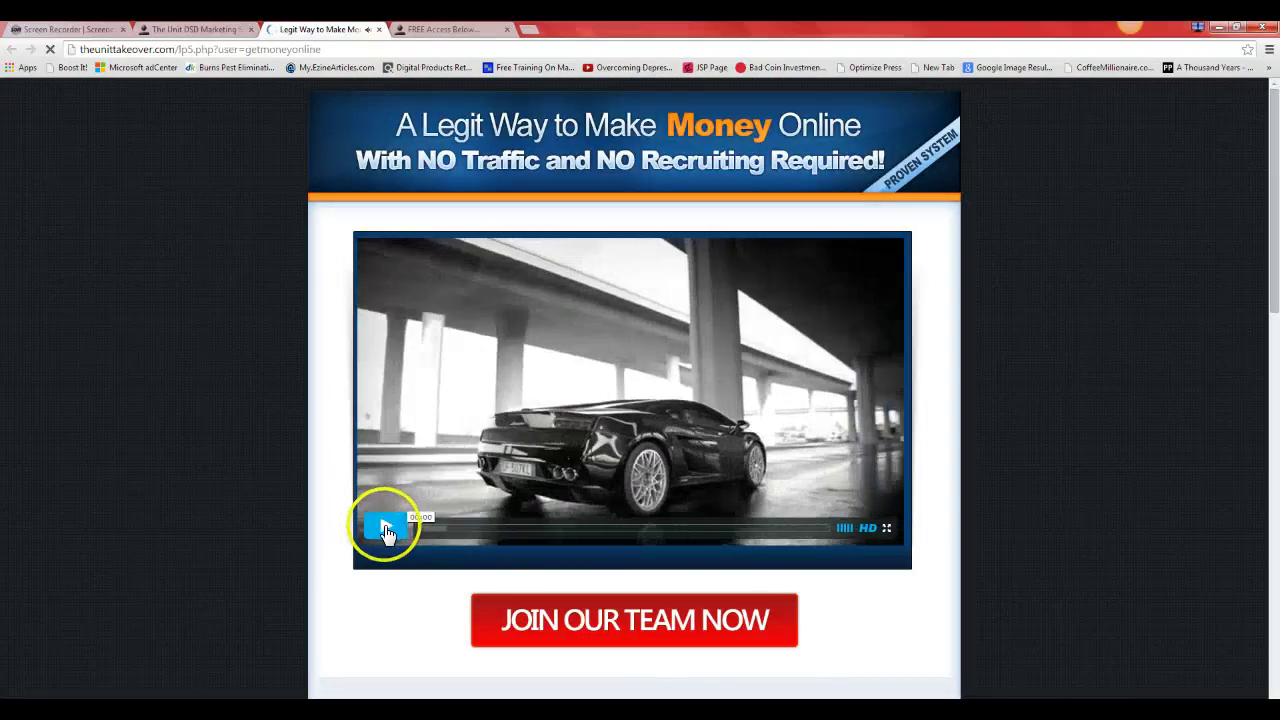
pyautogui.click(264, 50)
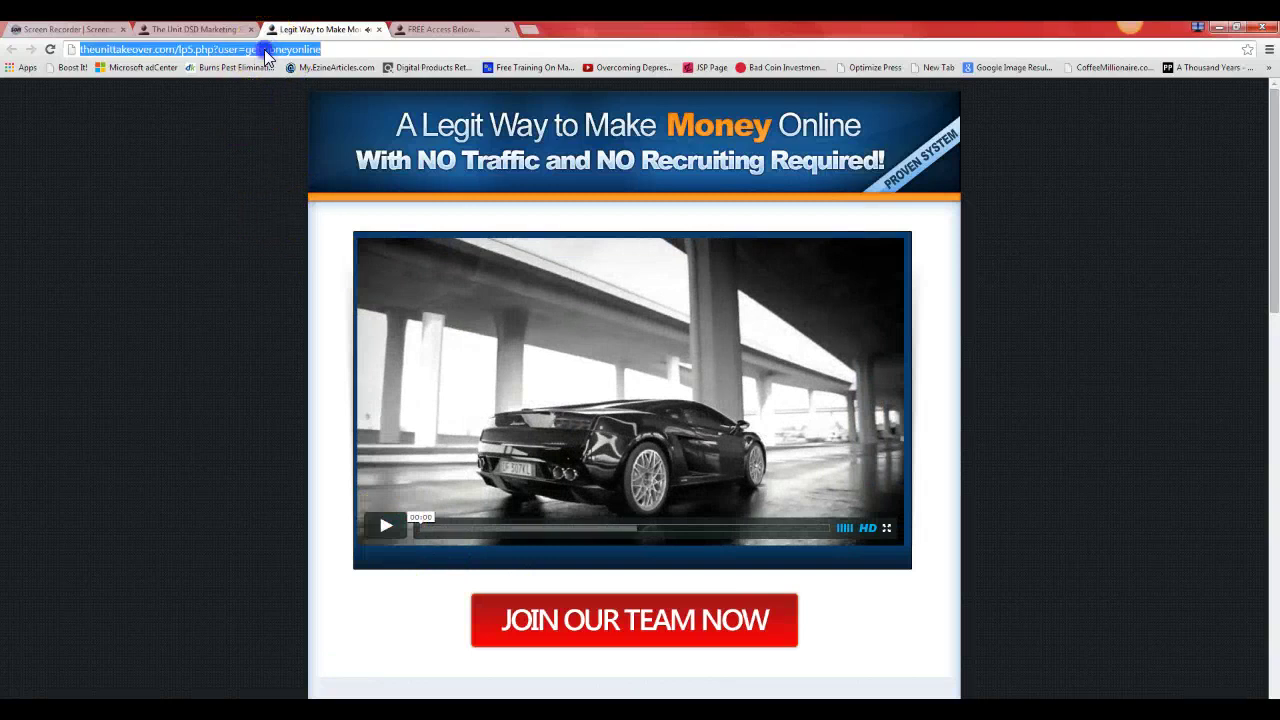
pyautogui.moveTo(271, 50); pyautogui.dragTo(87, 46)
pyautogui.rightClick(115, 50)
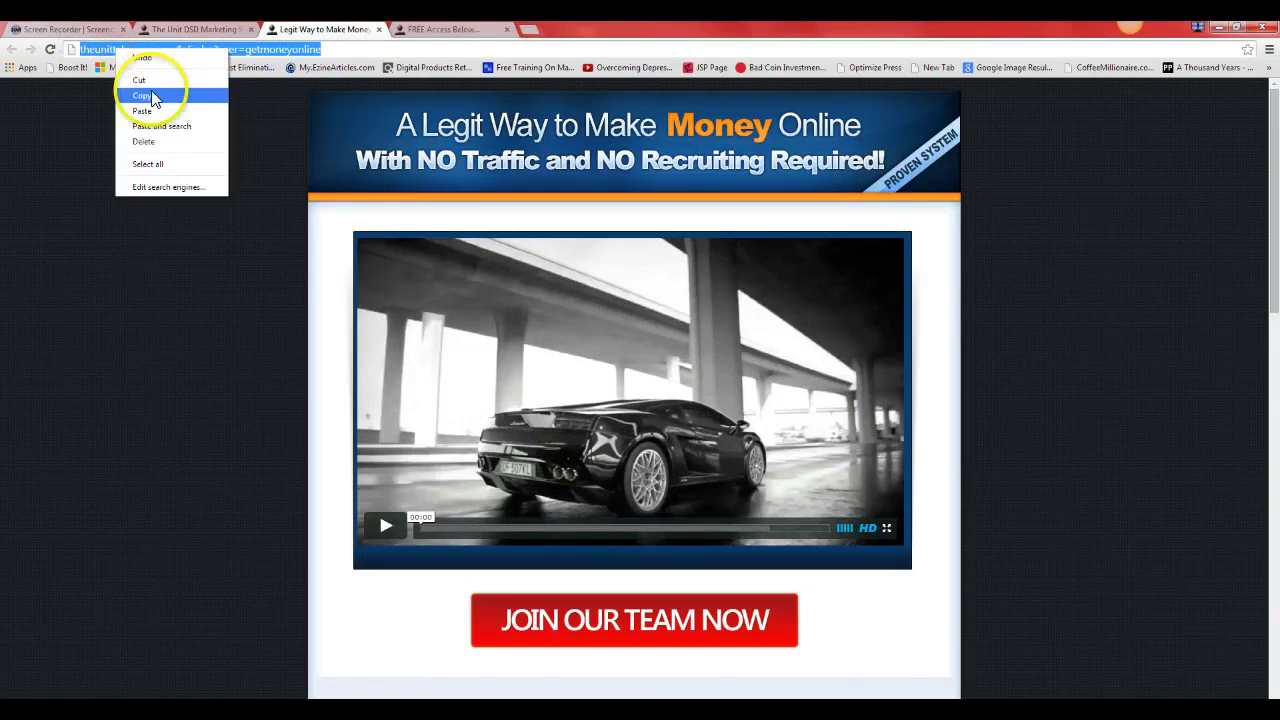
pyautogui.click(152, 96)
pyautogui.click(445, 29)
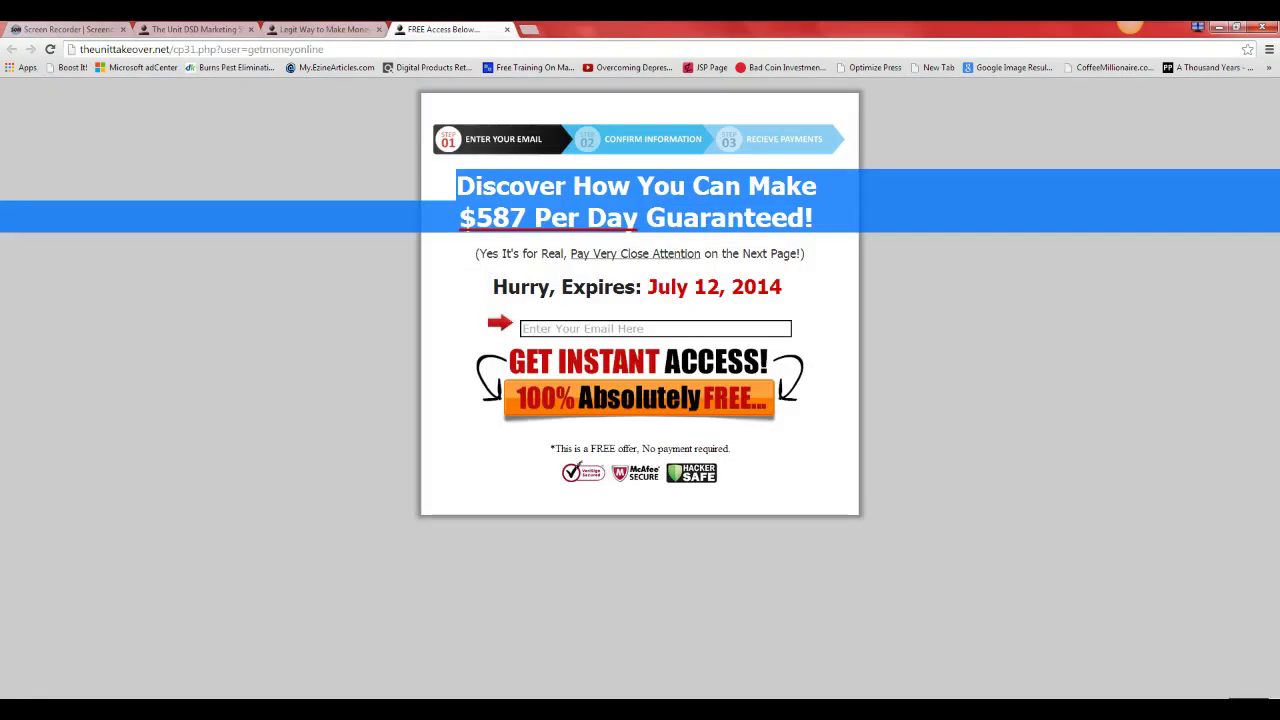
# - Bring AWeber back full screen, keeping Custom Page as the thank-you option
pyautogui.click(1219, 27)
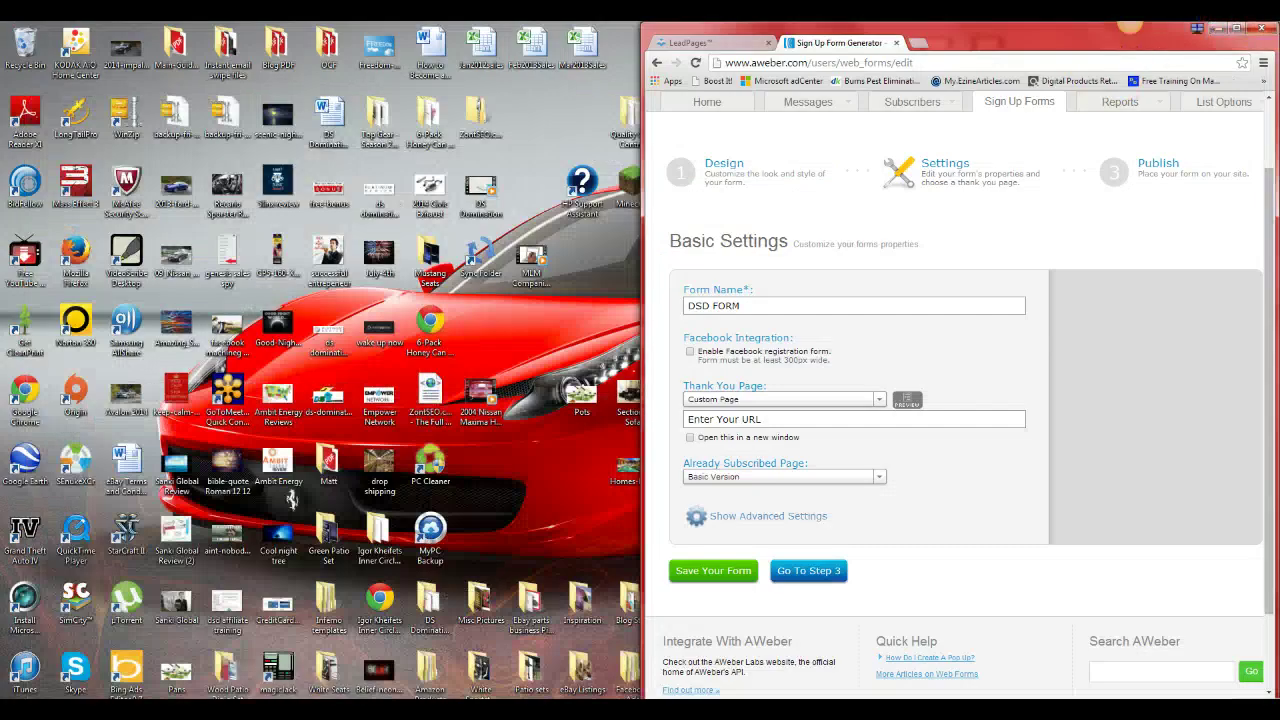
pyautogui.click(1236, 28)
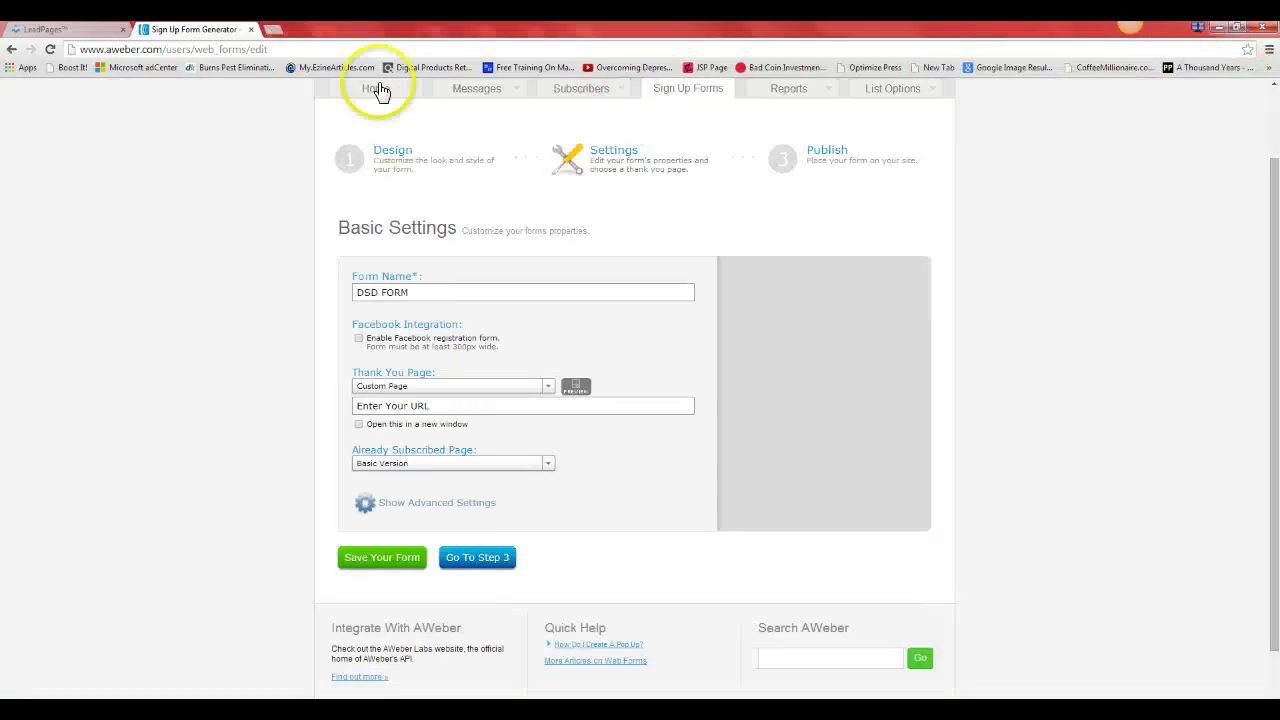
pyautogui.click(393, 402)
pyautogui.click(514, 388)
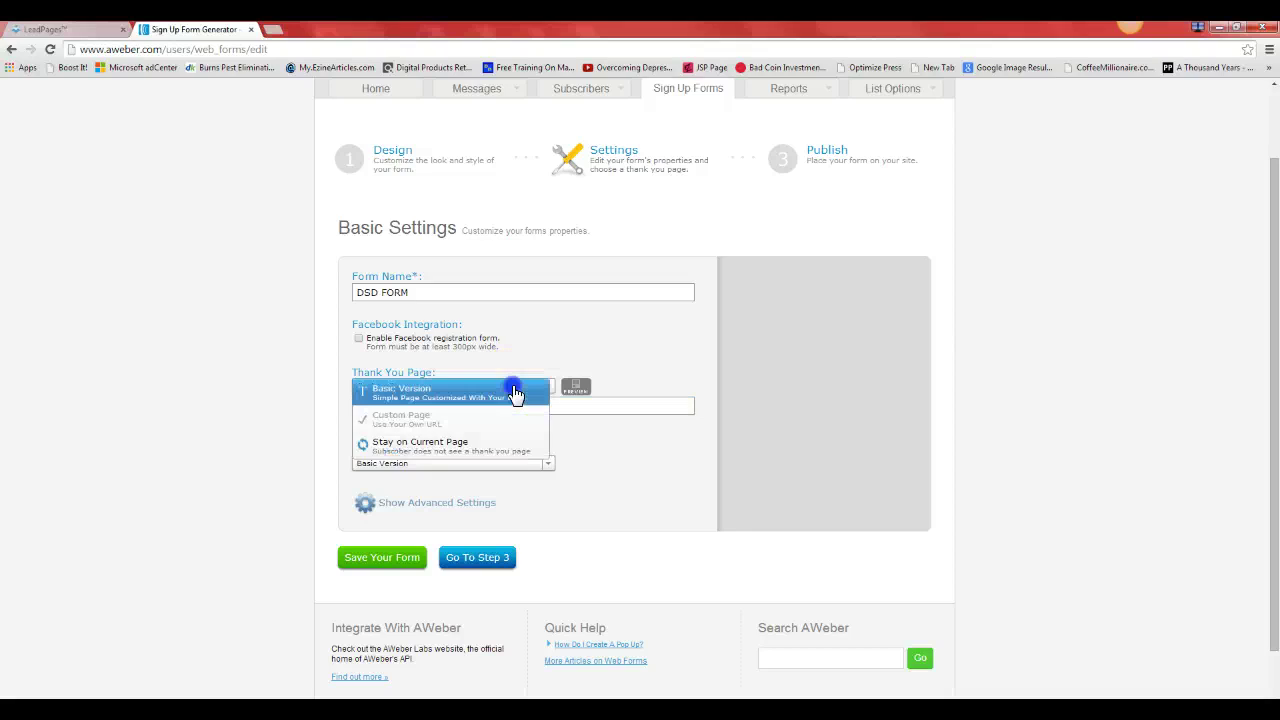
pyautogui.click(418, 397)
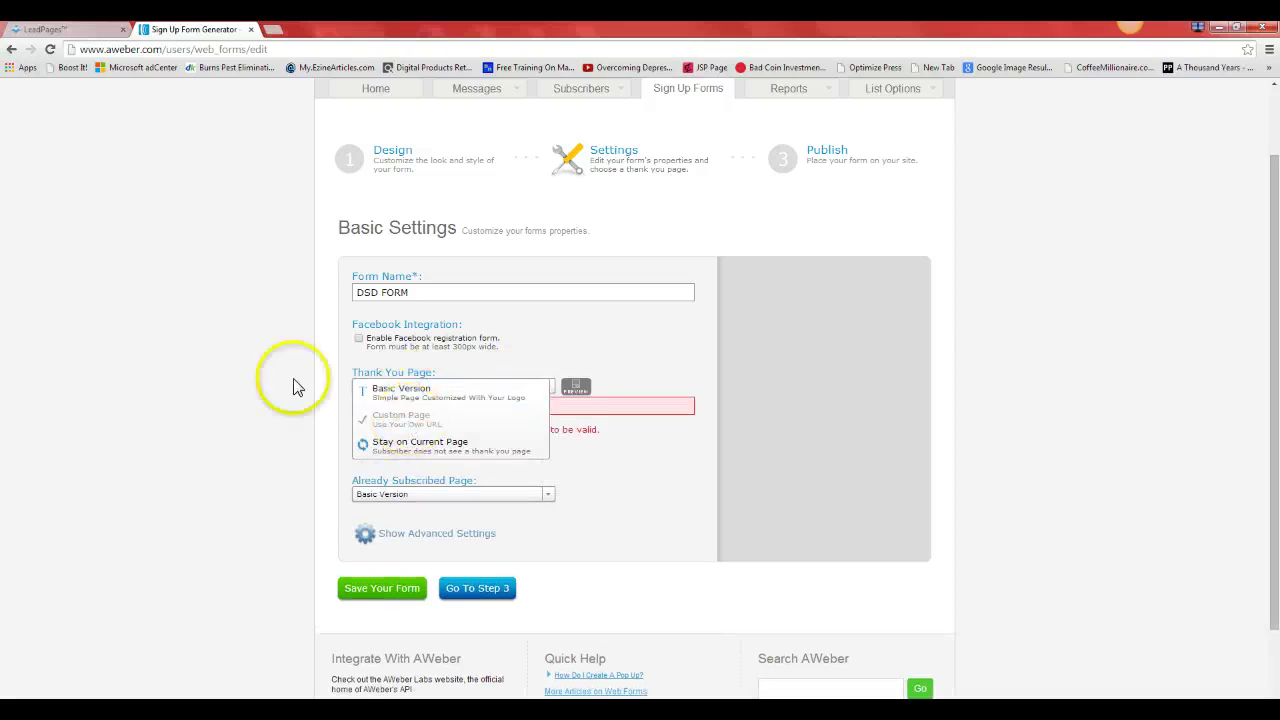
pyautogui.click(139, 343)
# - Paste the theunittakeover.com address as the thank-you URL, save the form, and continue to Step 3
pyautogui.click(398, 406)
pyautogui.rightClick(398, 406)
pyautogui.click(371, 400)
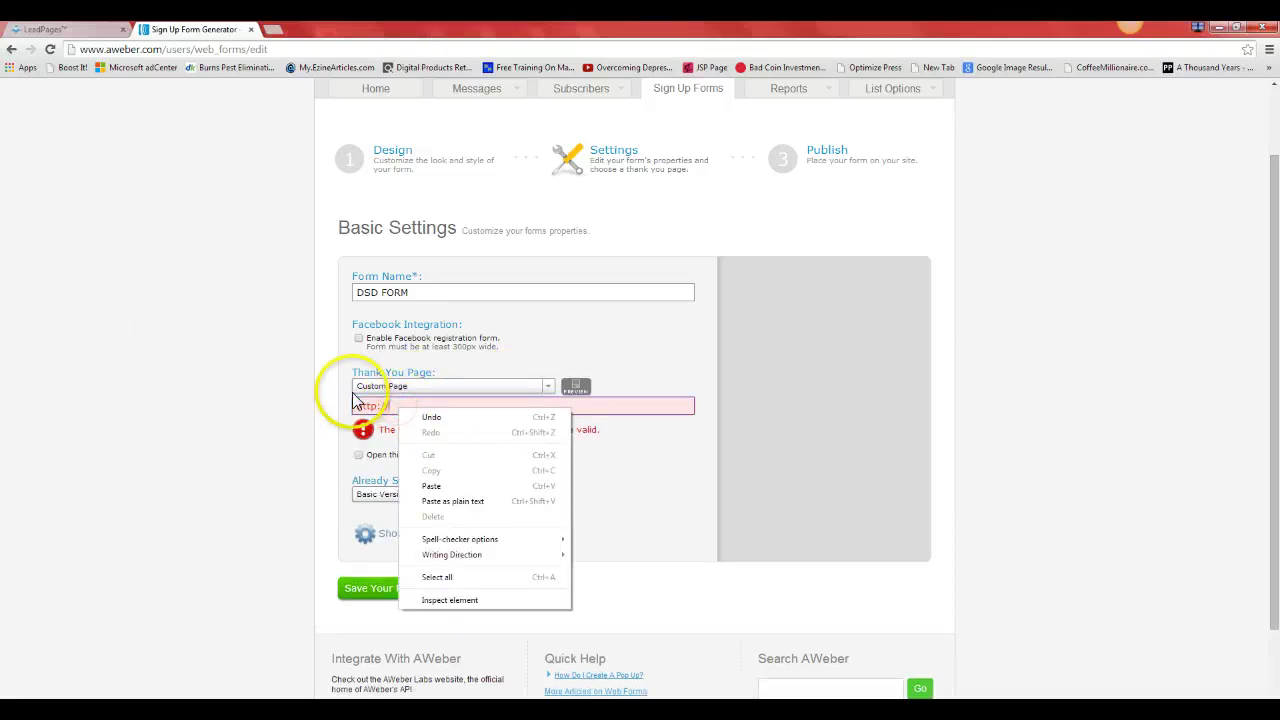
pyautogui.tripleClick(381, 410)
pyautogui.rightClick(381, 410)
pyautogui.click(428, 487)
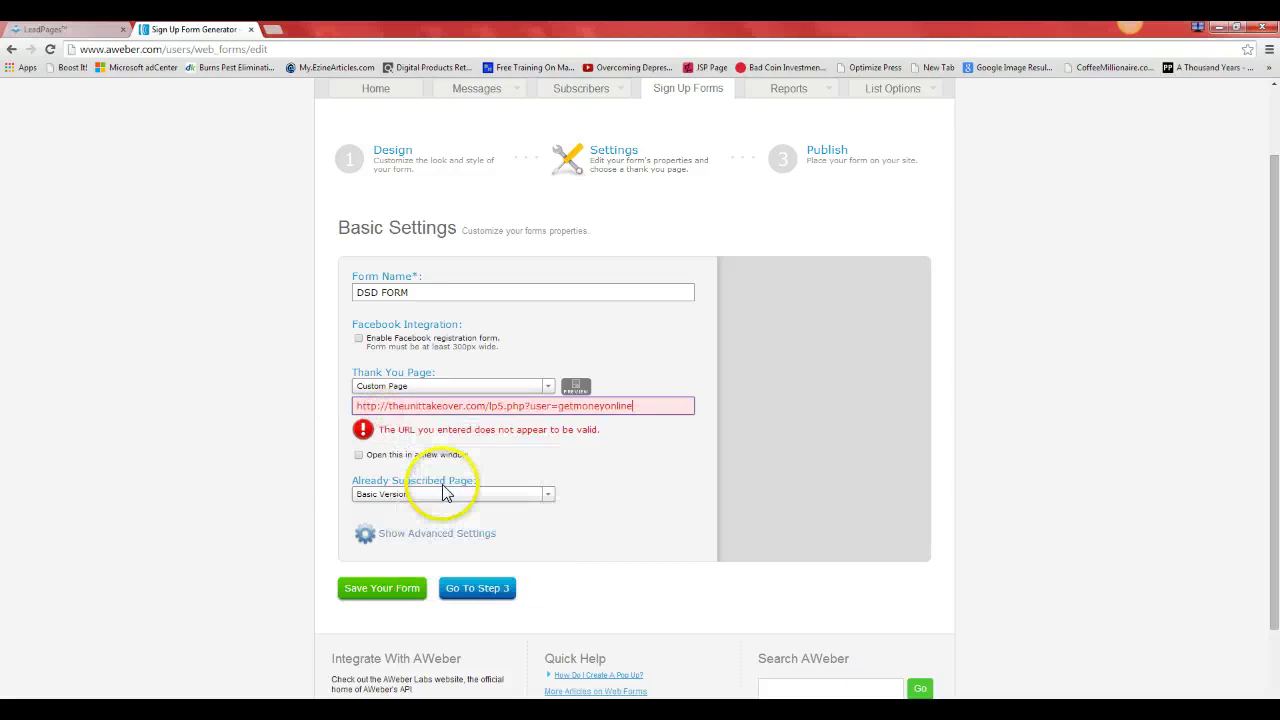
pyautogui.click(689, 504)
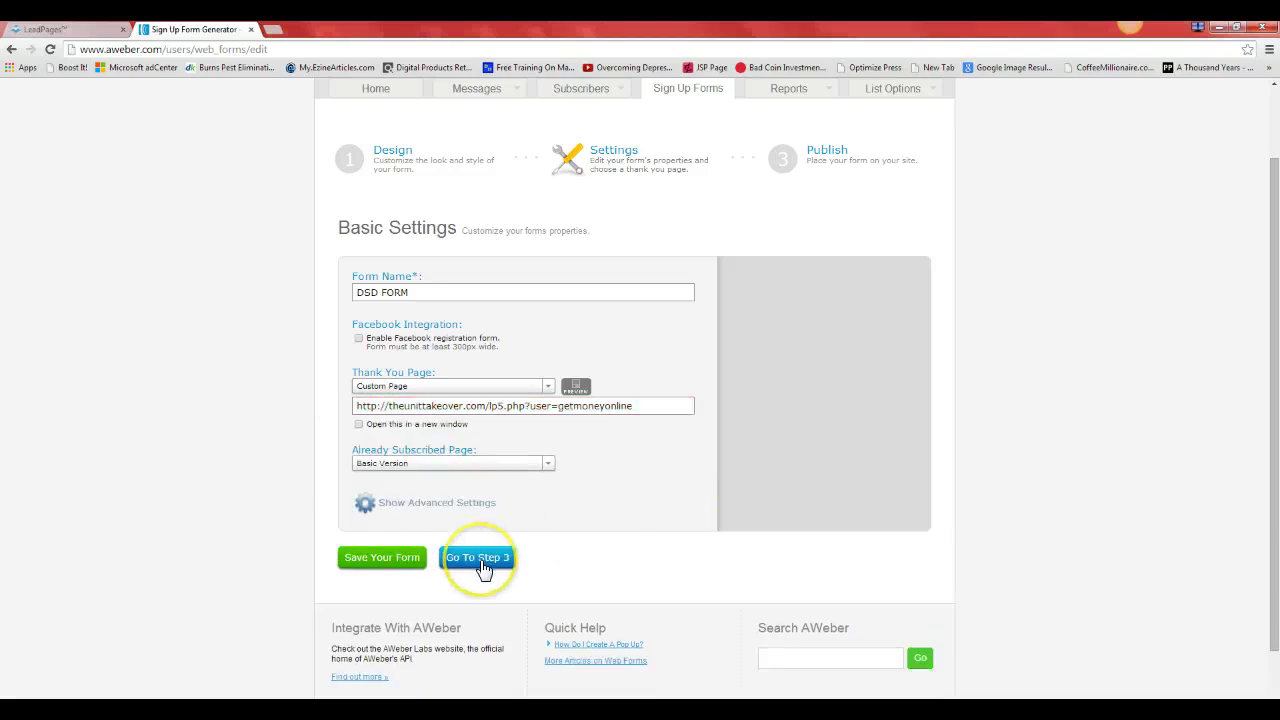
pyautogui.click(388, 558)
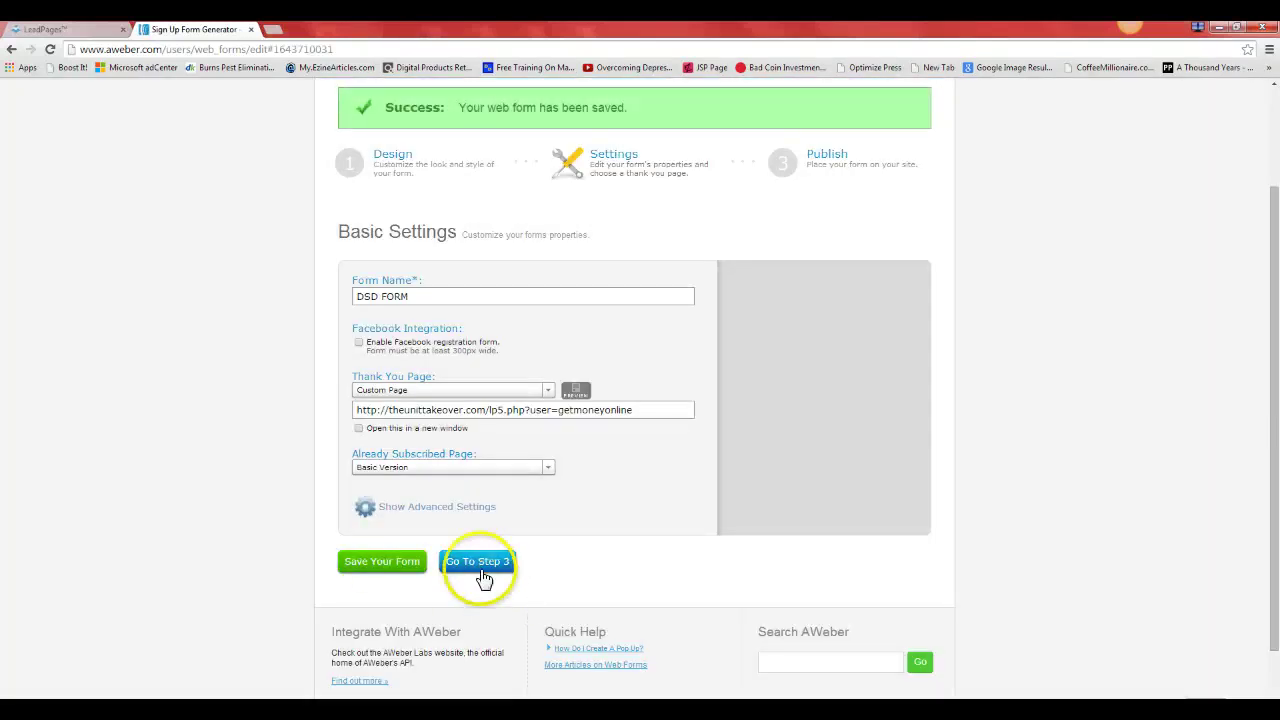
pyautogui.click(481, 566)
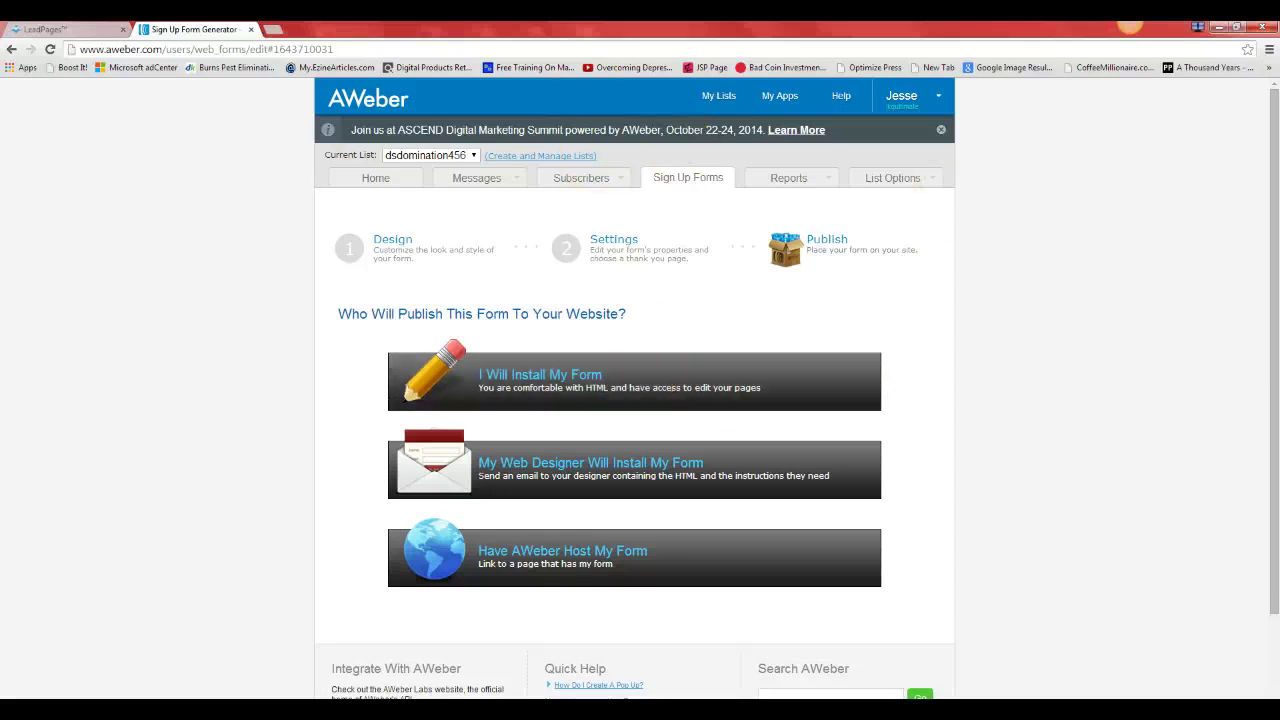
# - Reload the AWeber forms in LeadPages and select DS Domination Thank You Page Tracking
pyautogui.click(60, 31)
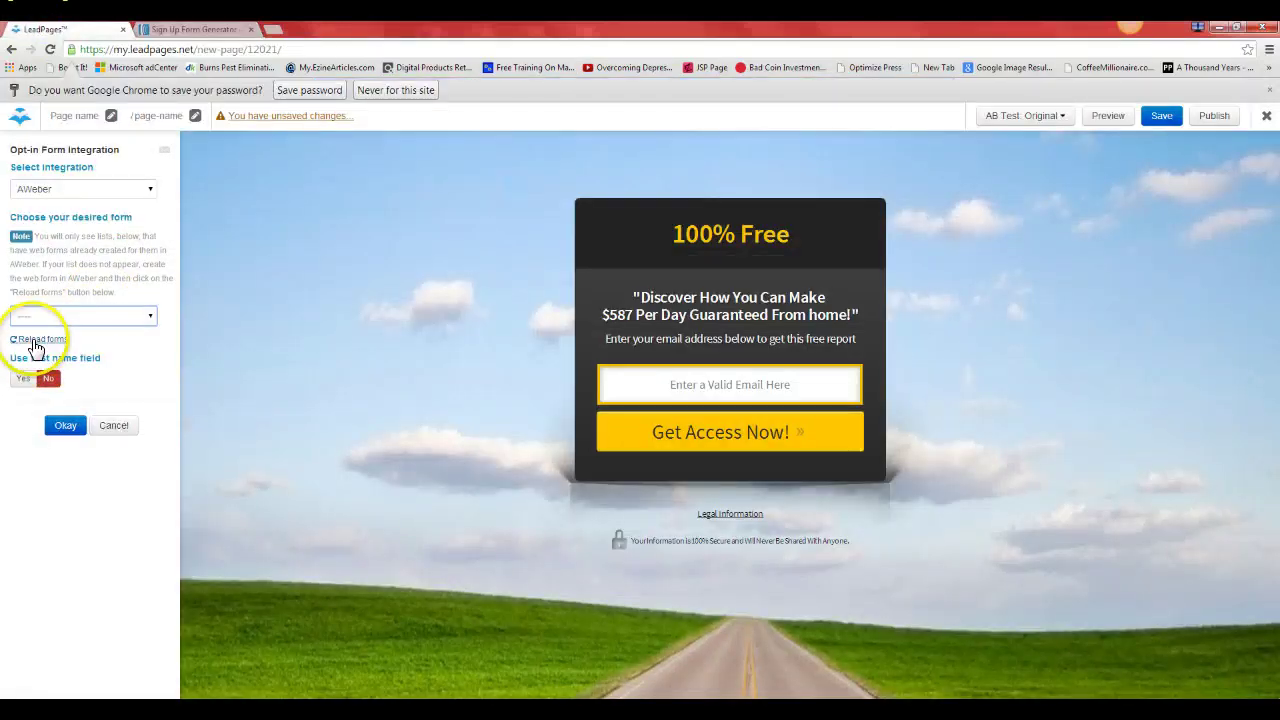
pyautogui.click(35, 342)
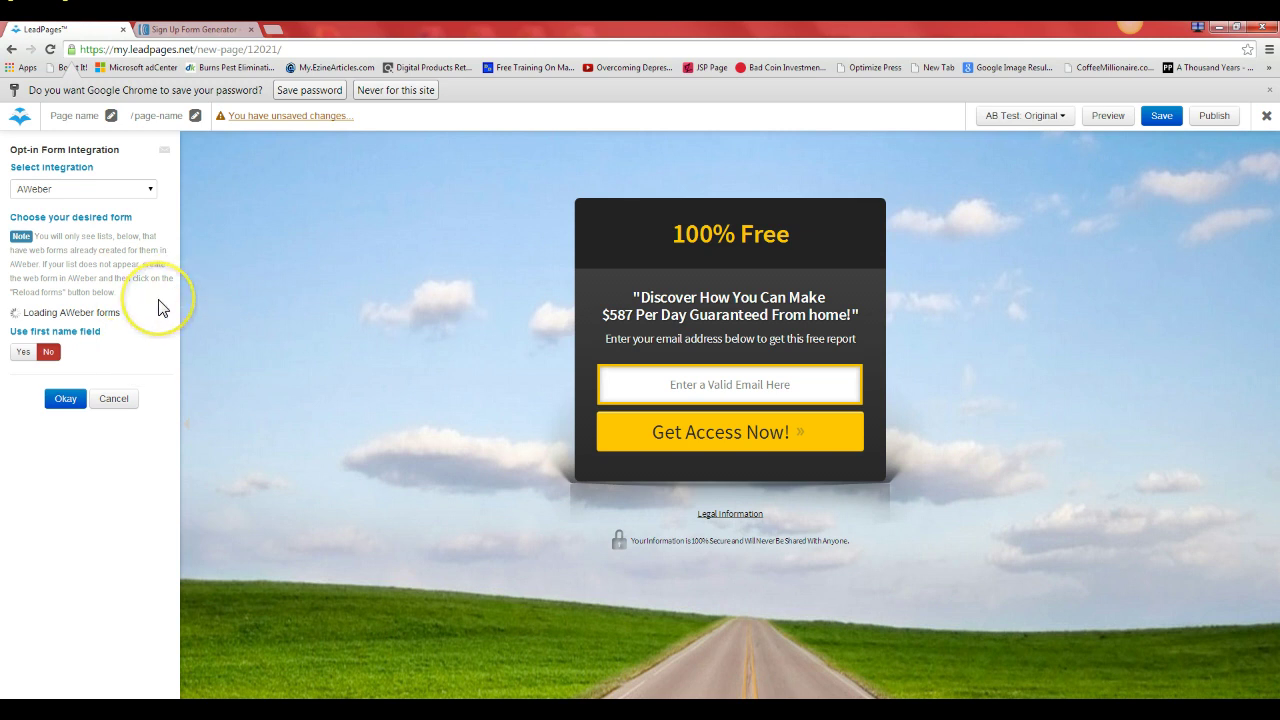
pyautogui.click(128, 318)
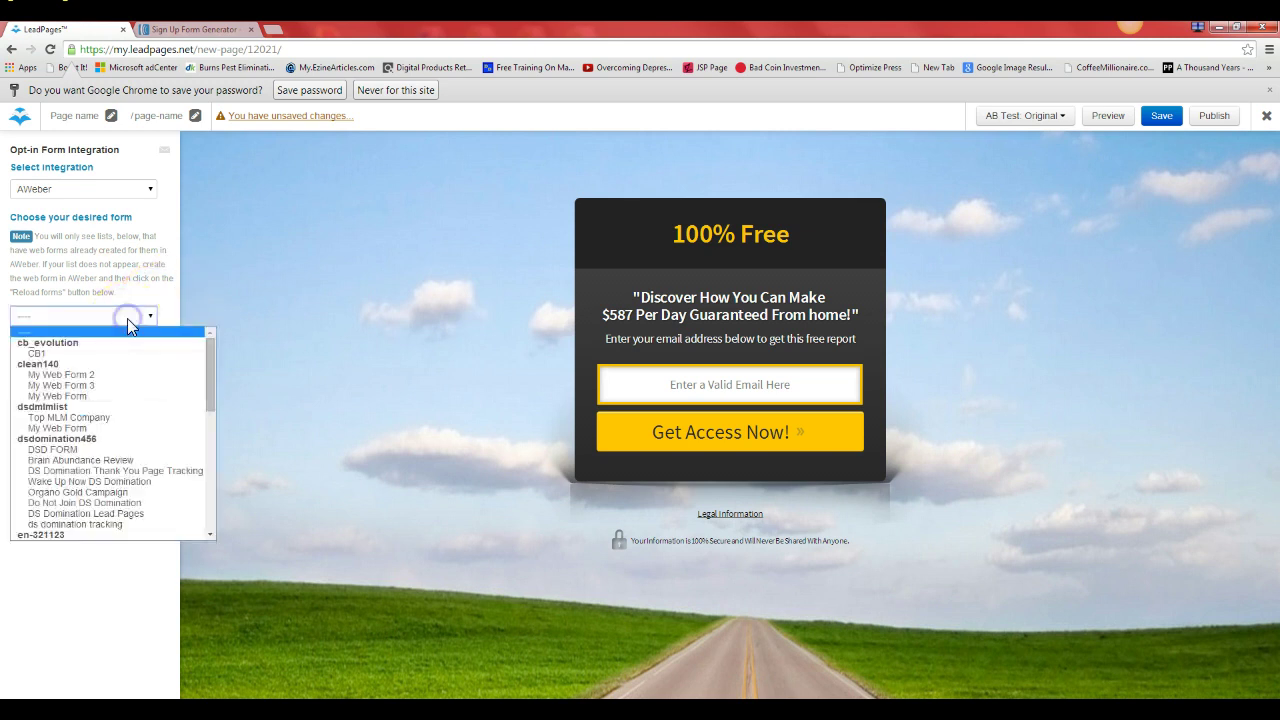
pyautogui.click(105, 471)
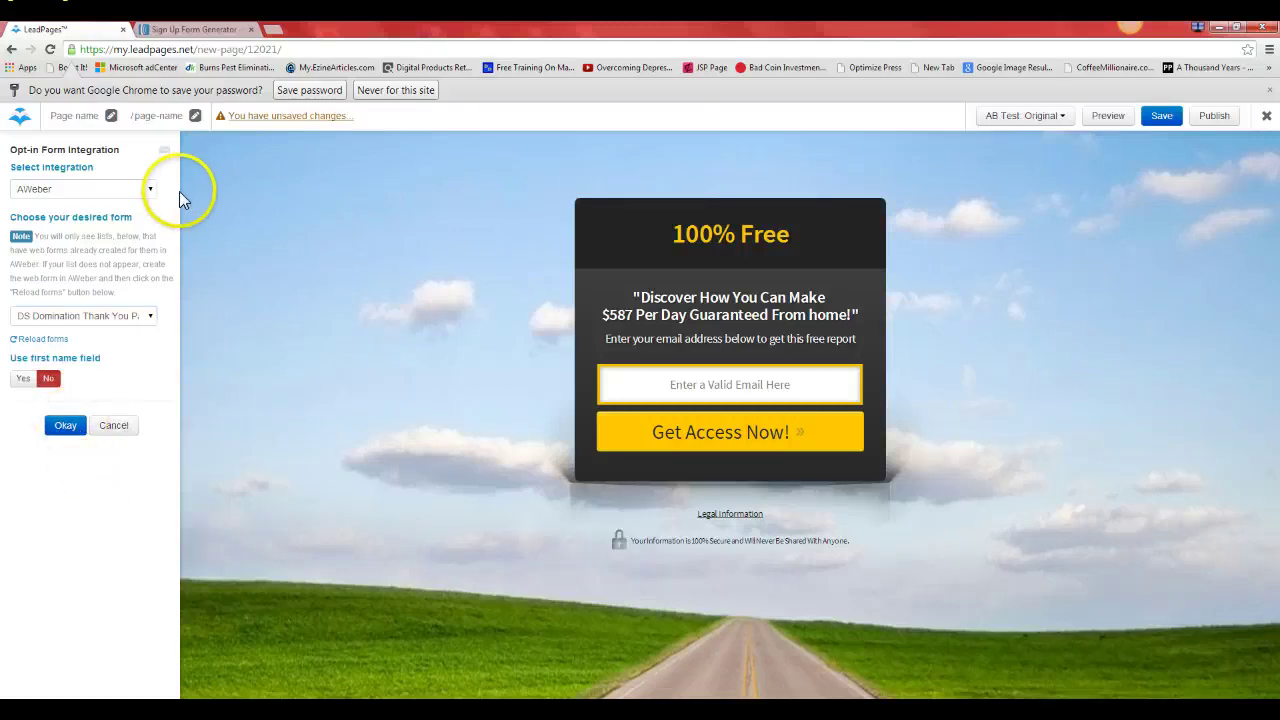
# - Rename the page dsdtest1, save it, then review and close the publish dialog
pyautogui.click(66, 116)
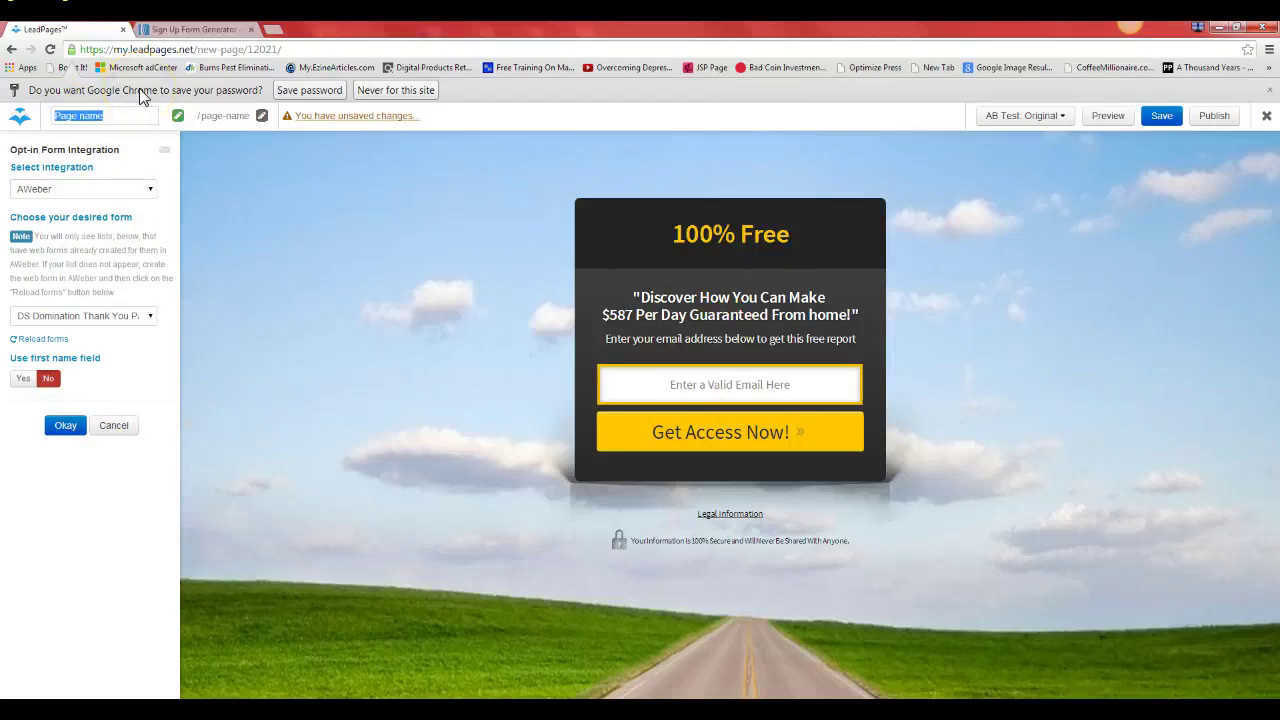
pyautogui.write('dsd')
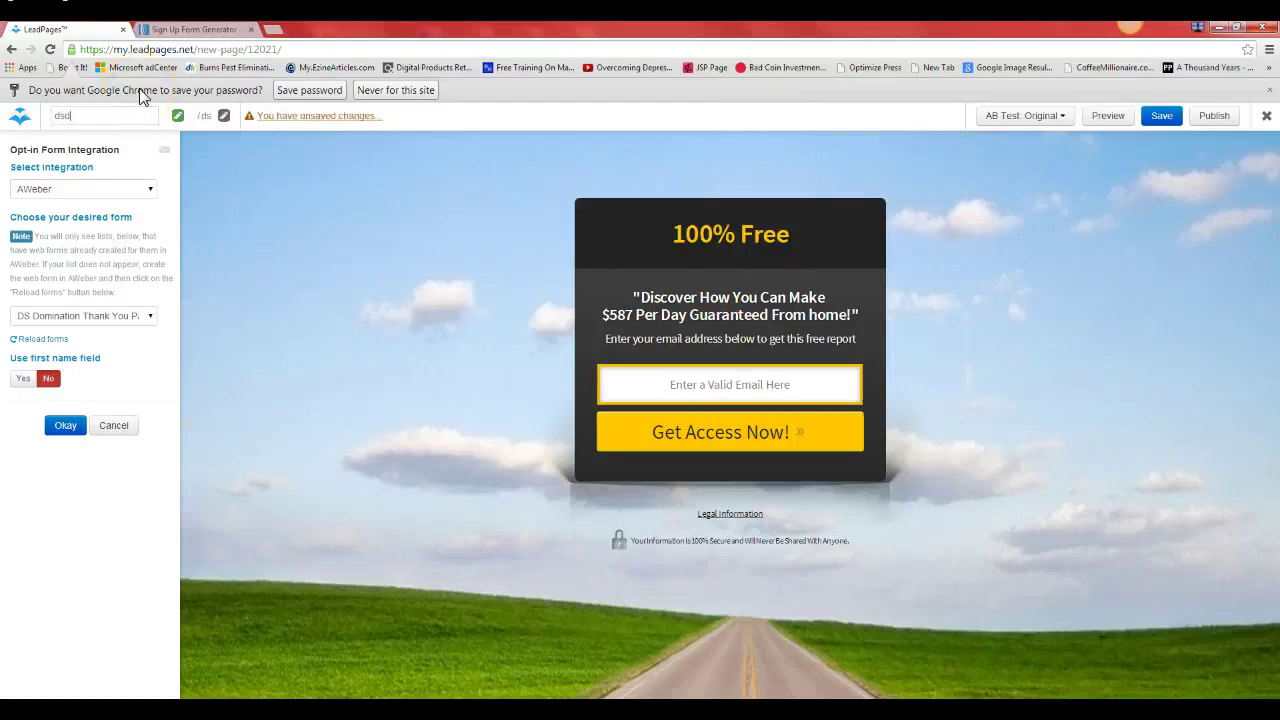
pyautogui.write('test1')
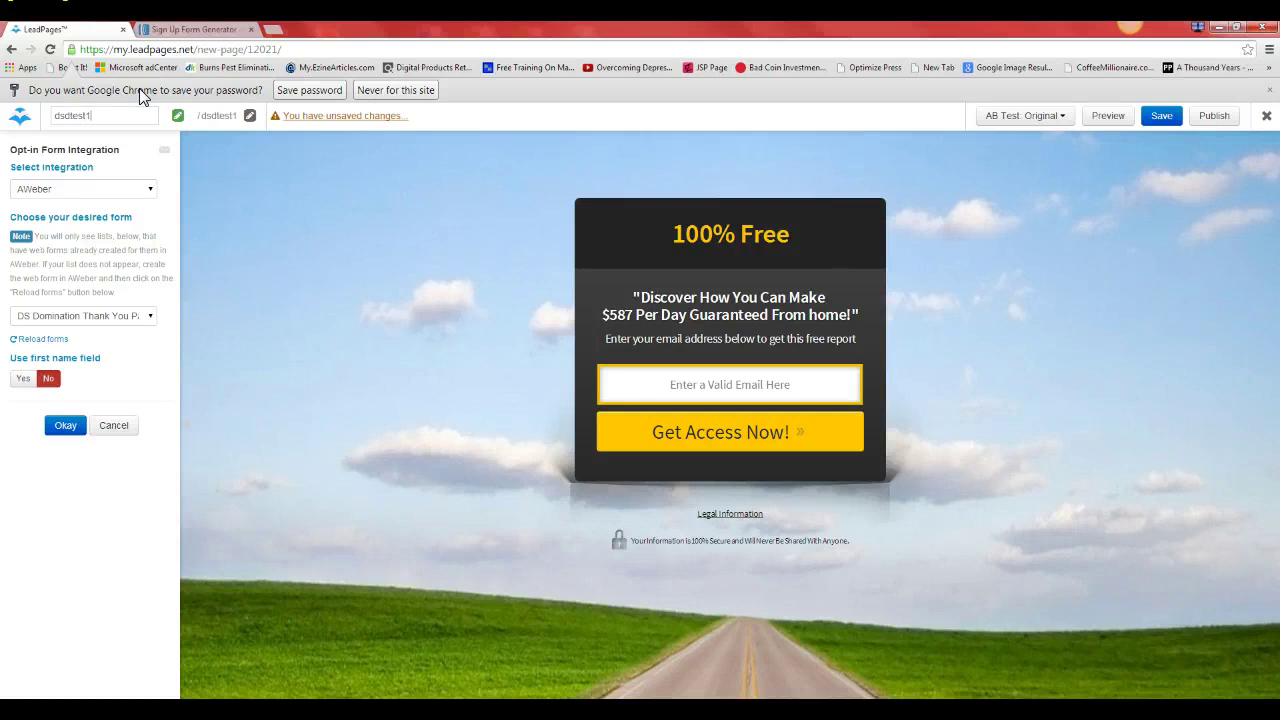
pyautogui.click(1164, 117)
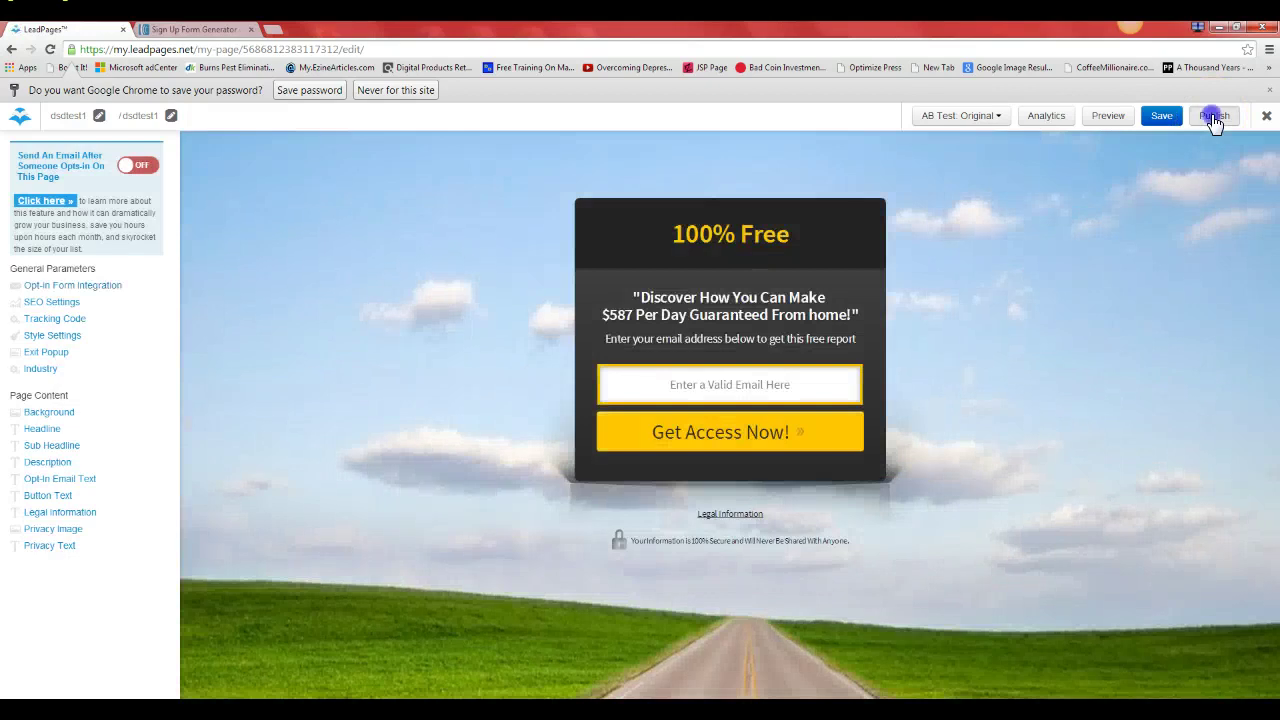
pyautogui.click(1214, 118)
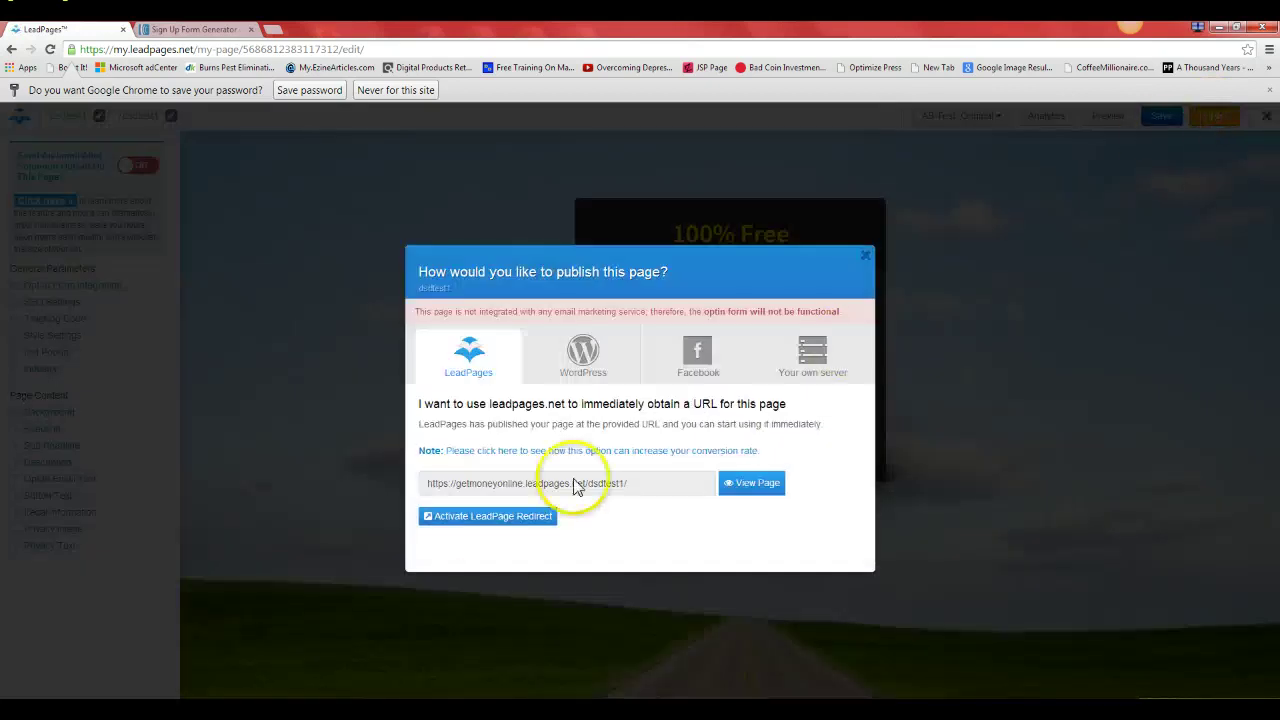
pyautogui.click(866, 260)
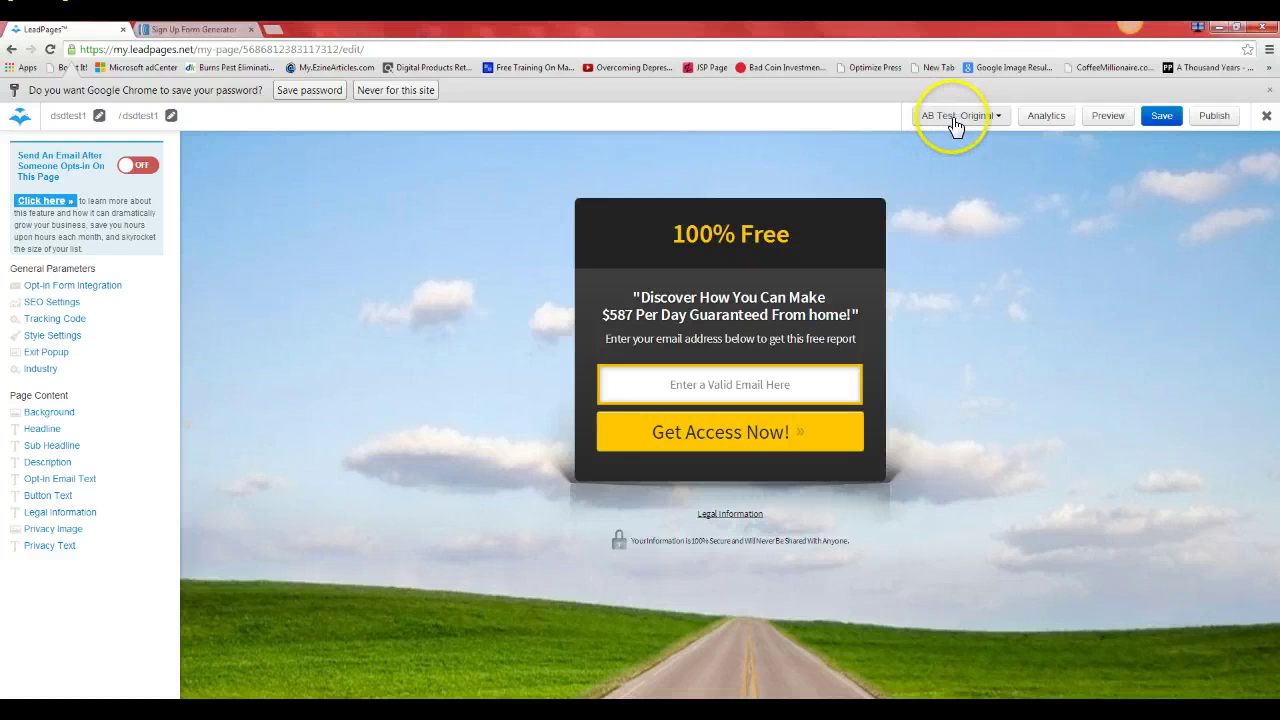
# - Create Variation 1 in the A/B test, copied from the Original
pyautogui.click(954, 118)
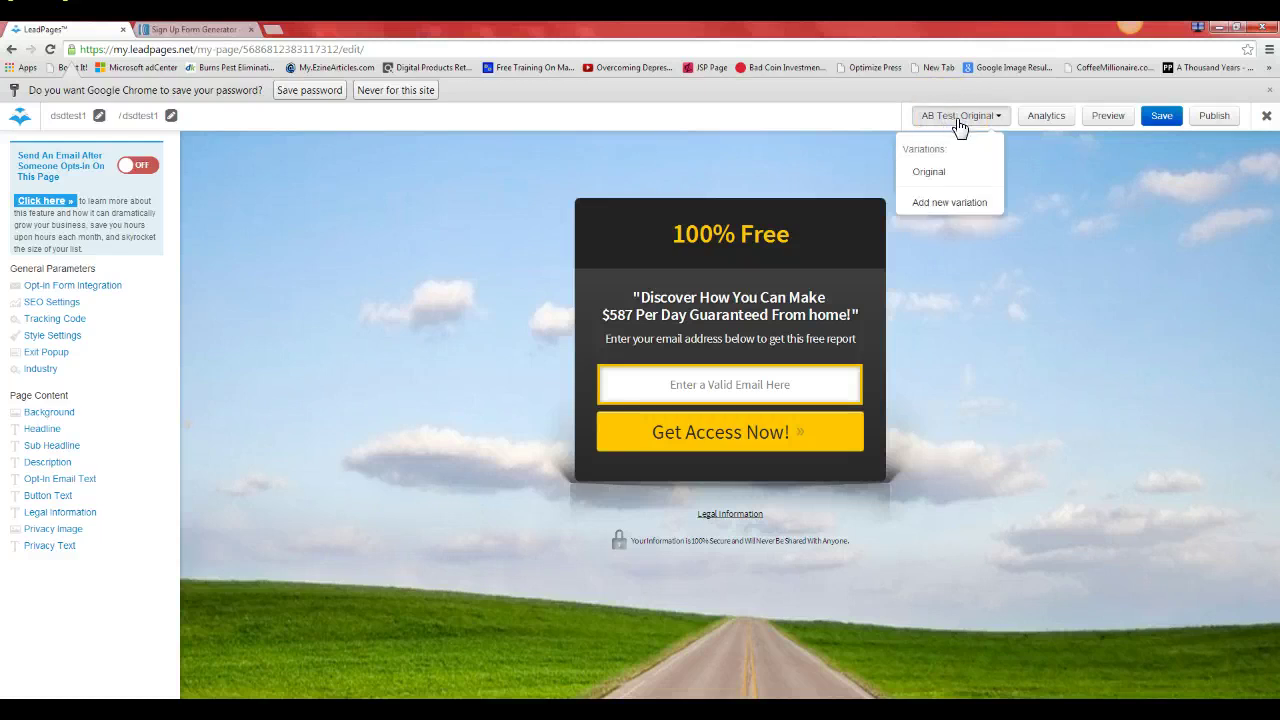
pyautogui.click(950, 208)
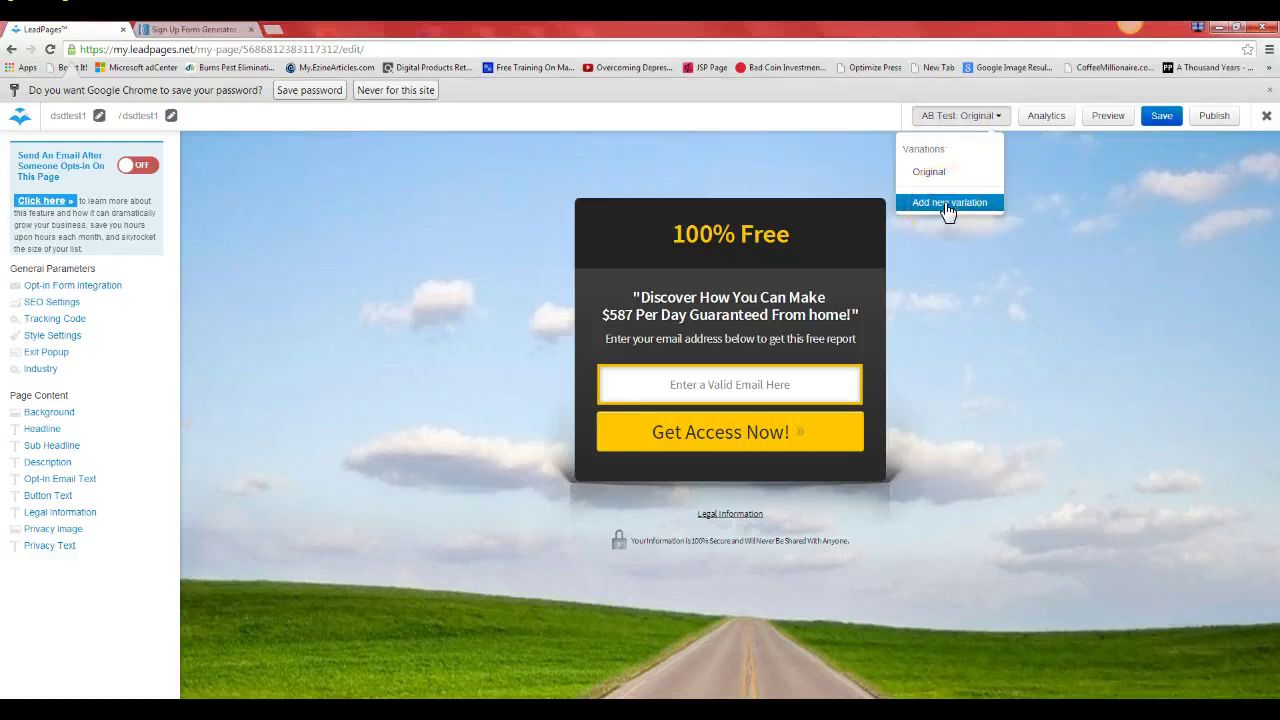
pyautogui.click(948, 206)
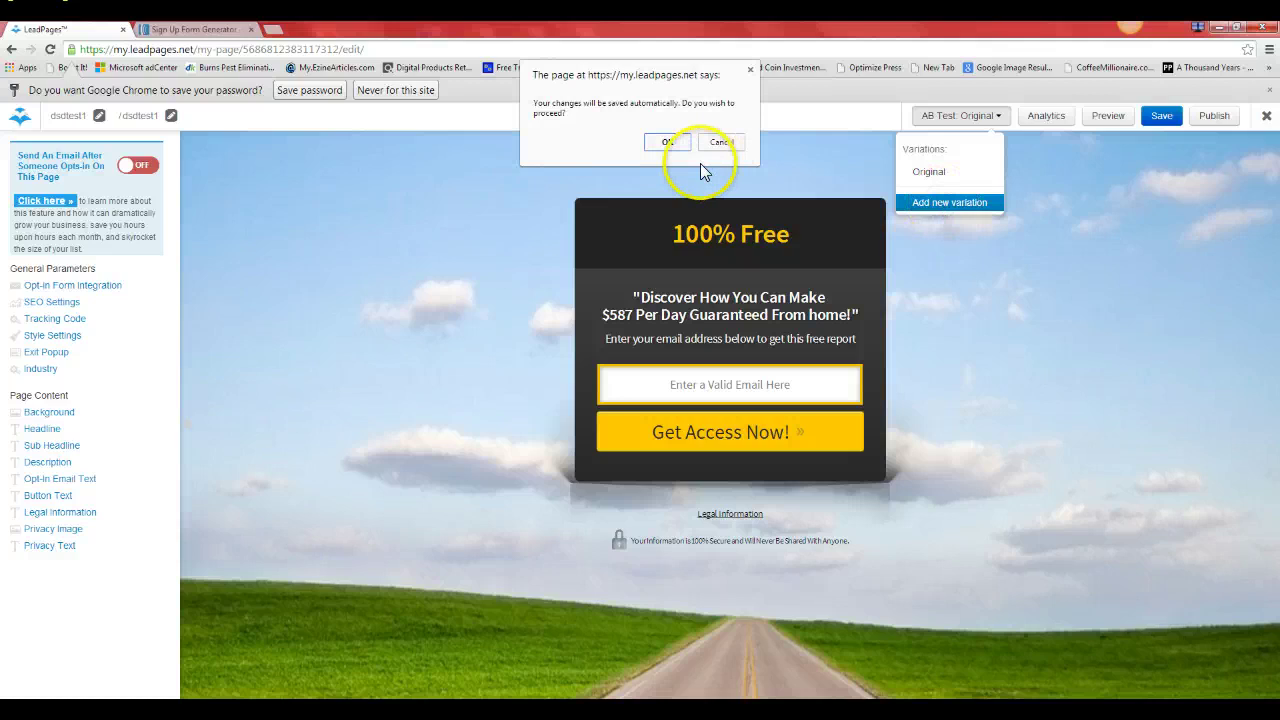
pyautogui.click(667, 141)
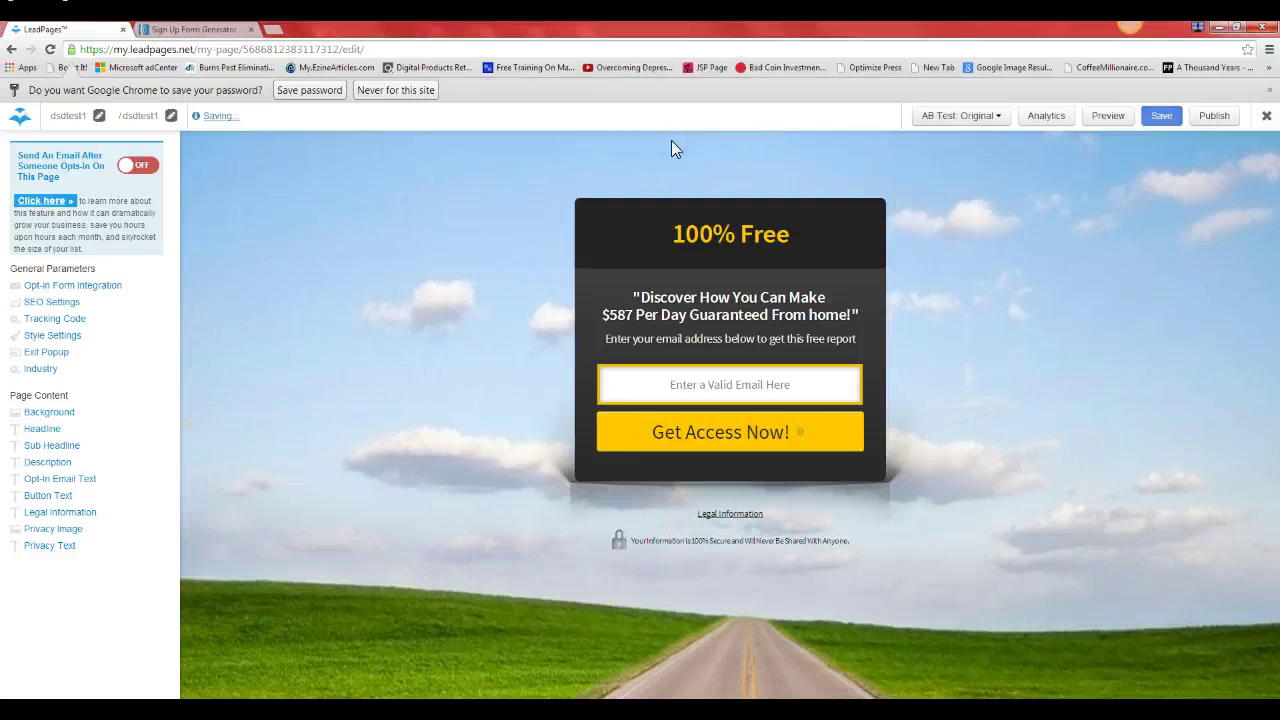
pyautogui.click(672, 300)
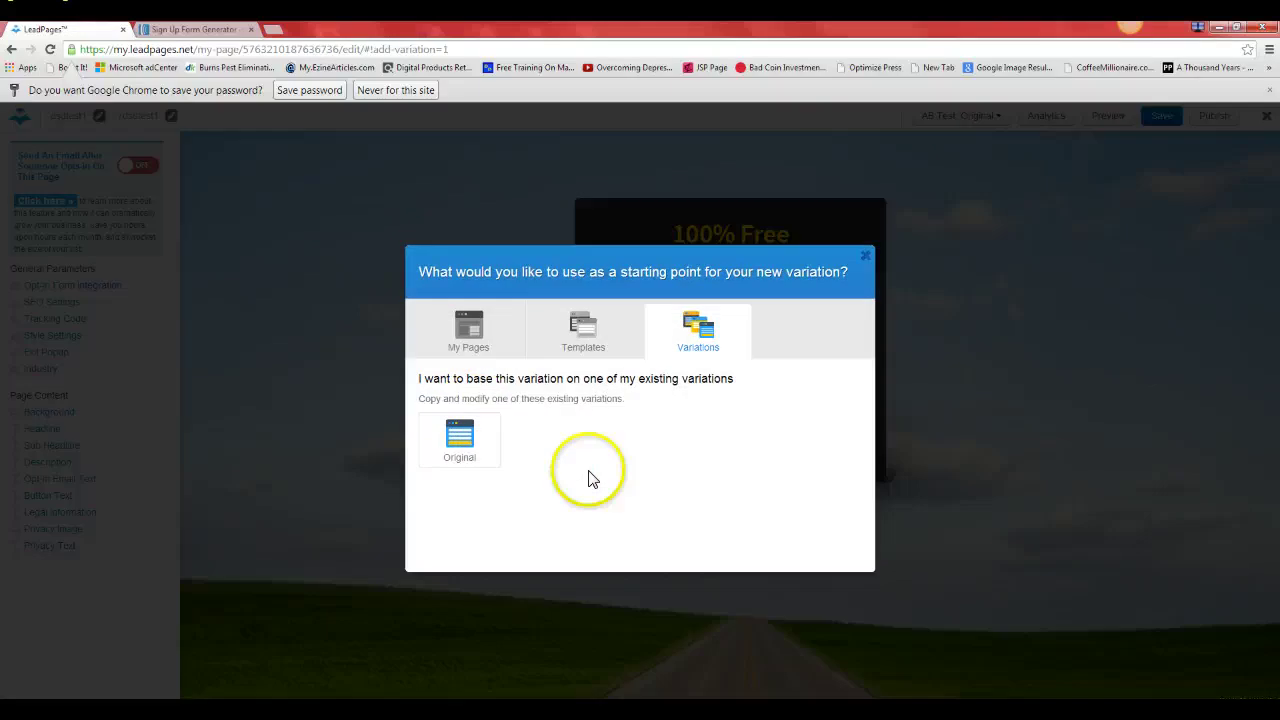
pyautogui.click(461, 457)
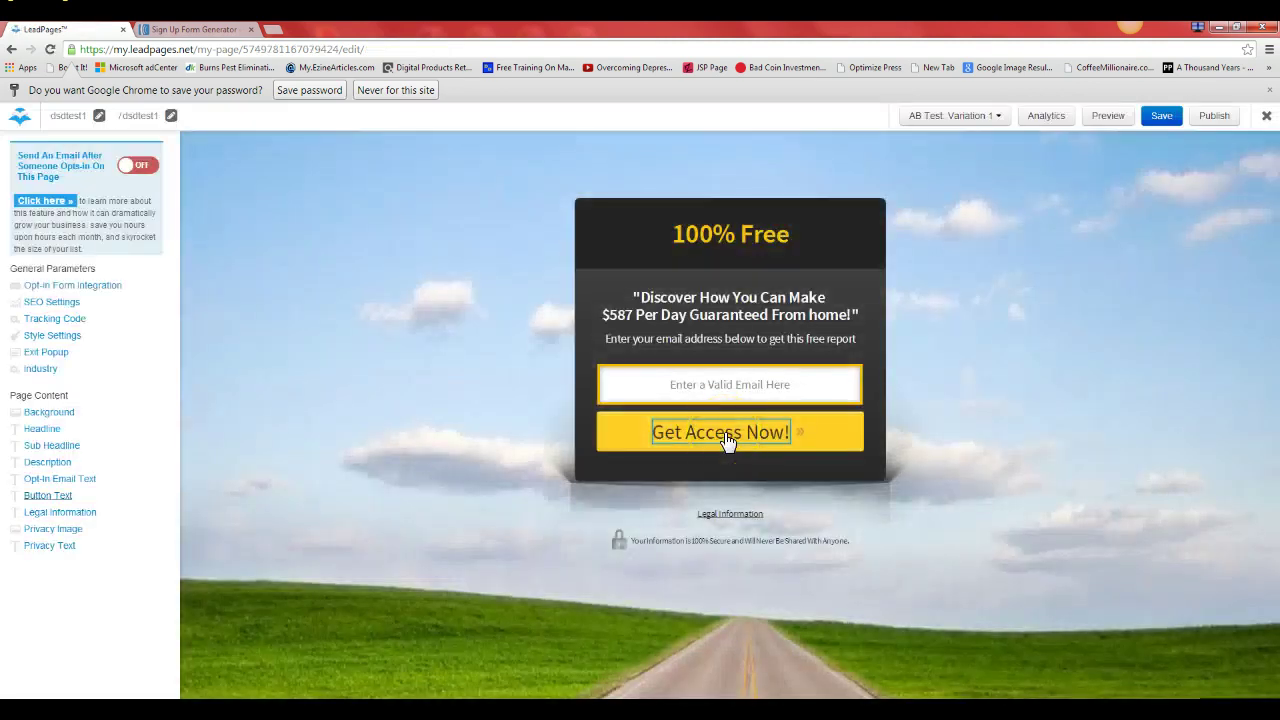
# - Retype Variation 1's sub-headline as 'Learn How To Make $394 Per Day Without Selling'
pyautogui.click(718, 236)
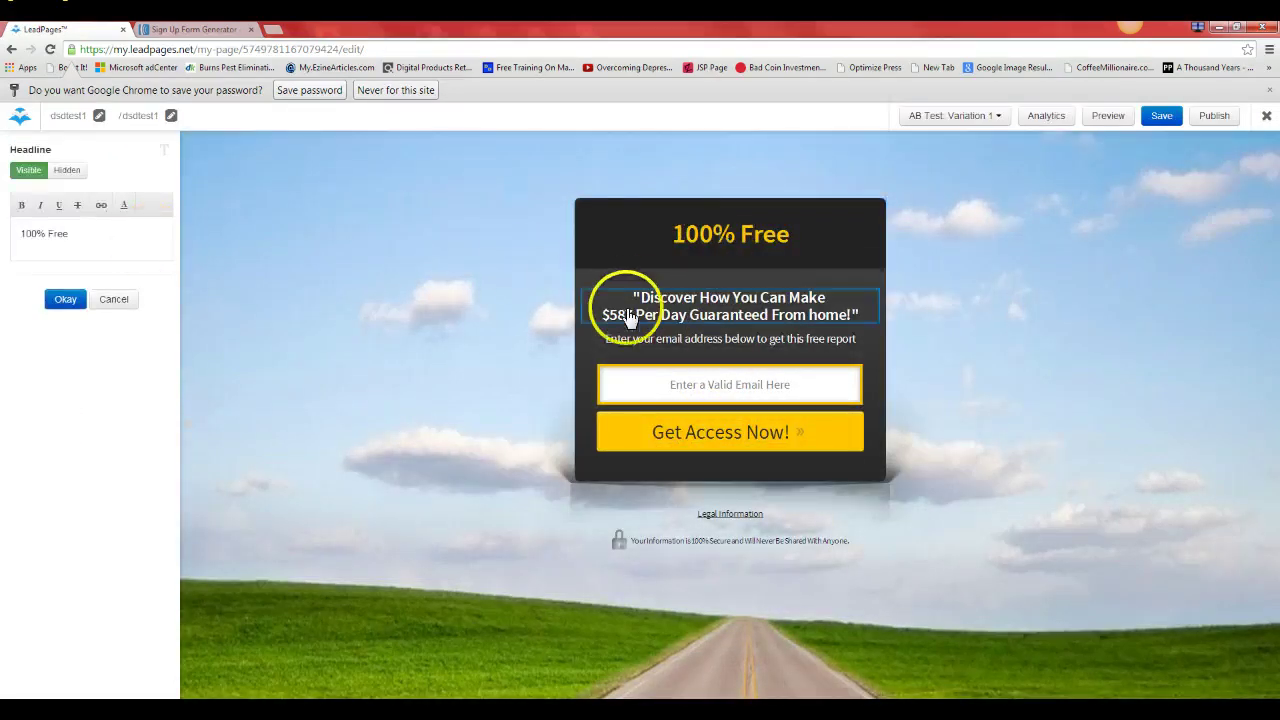
pyautogui.click(710, 313)
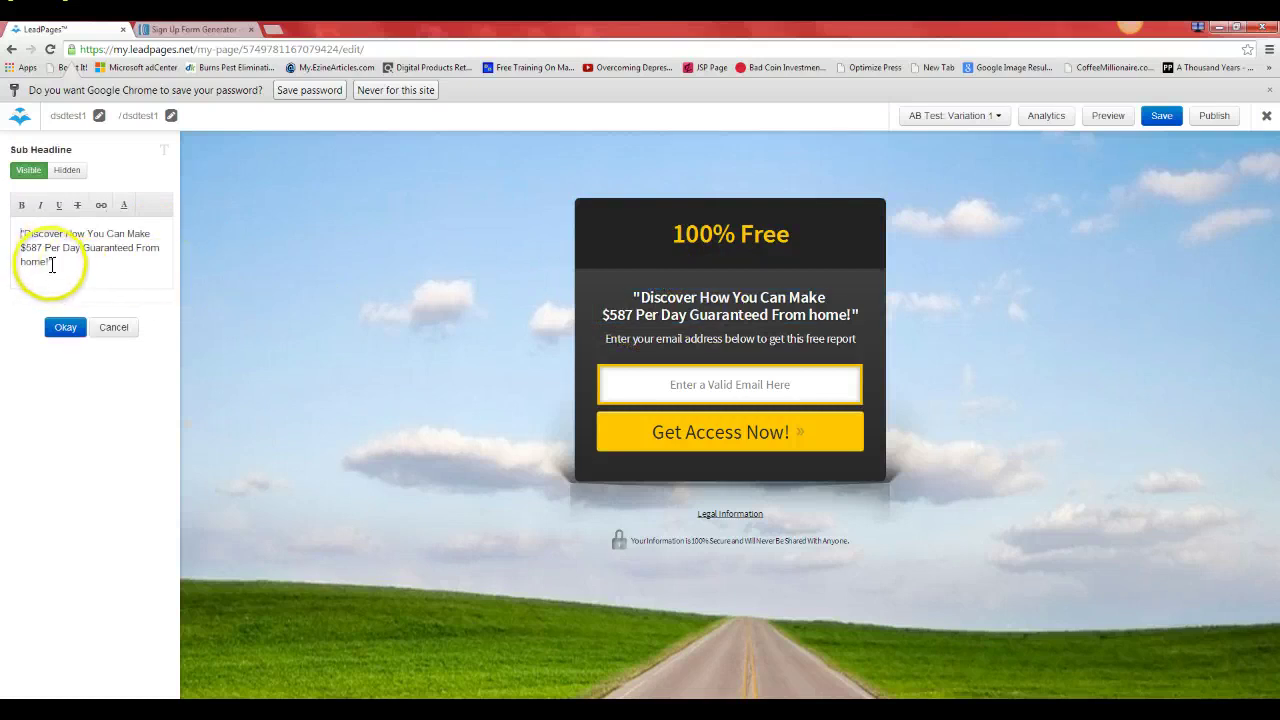
pyautogui.moveTo(48, 261); pyautogui.dragTo(26, 226)
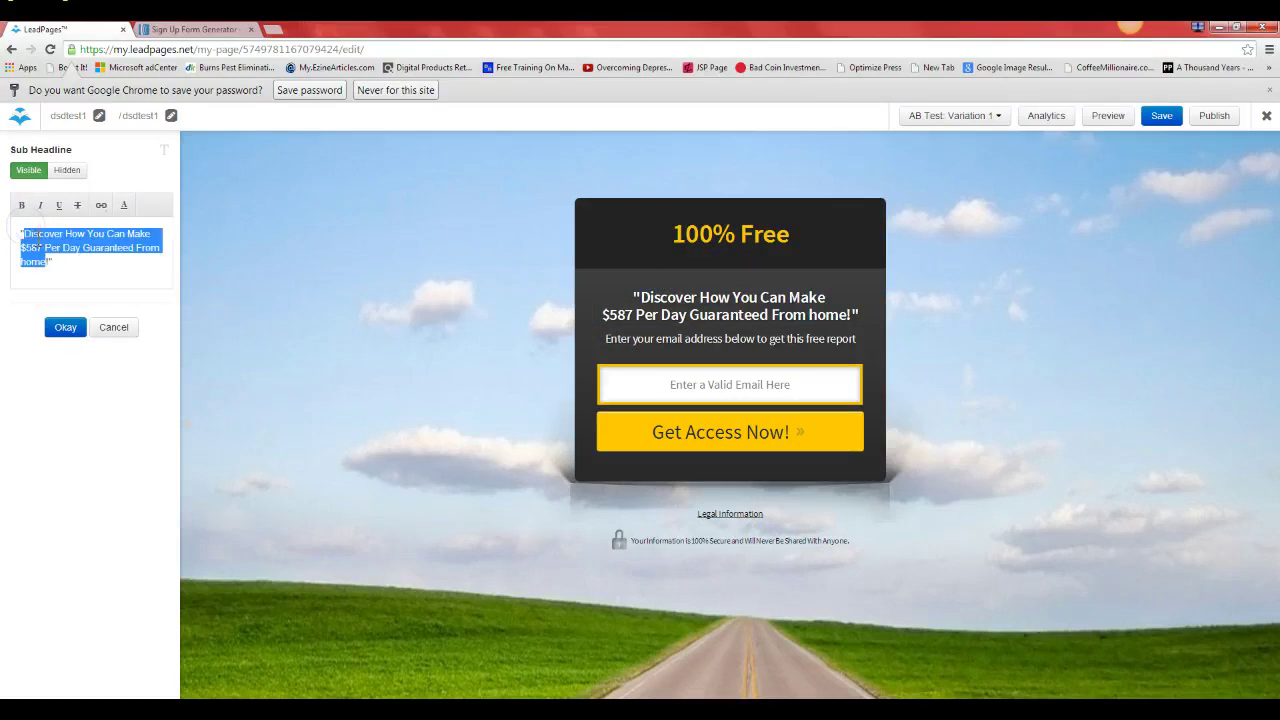
pyautogui.press('BackSpace')
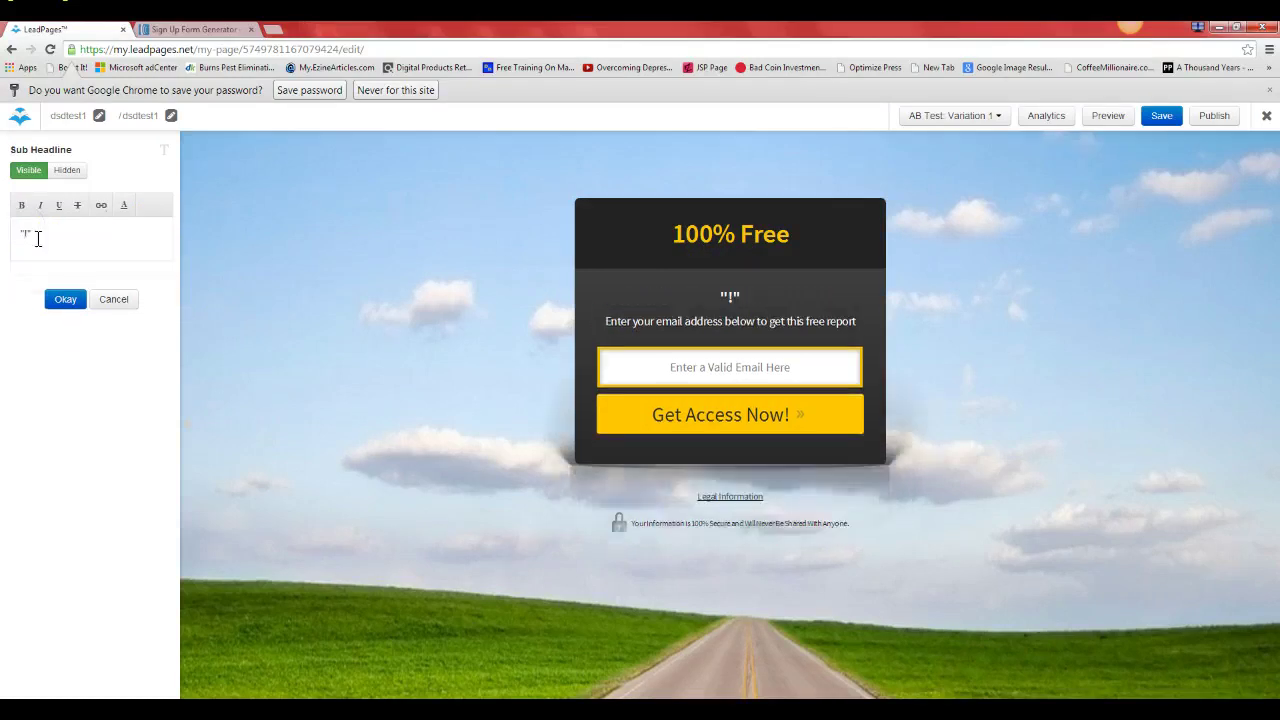
pyautogui.write('Learn How To Make ')
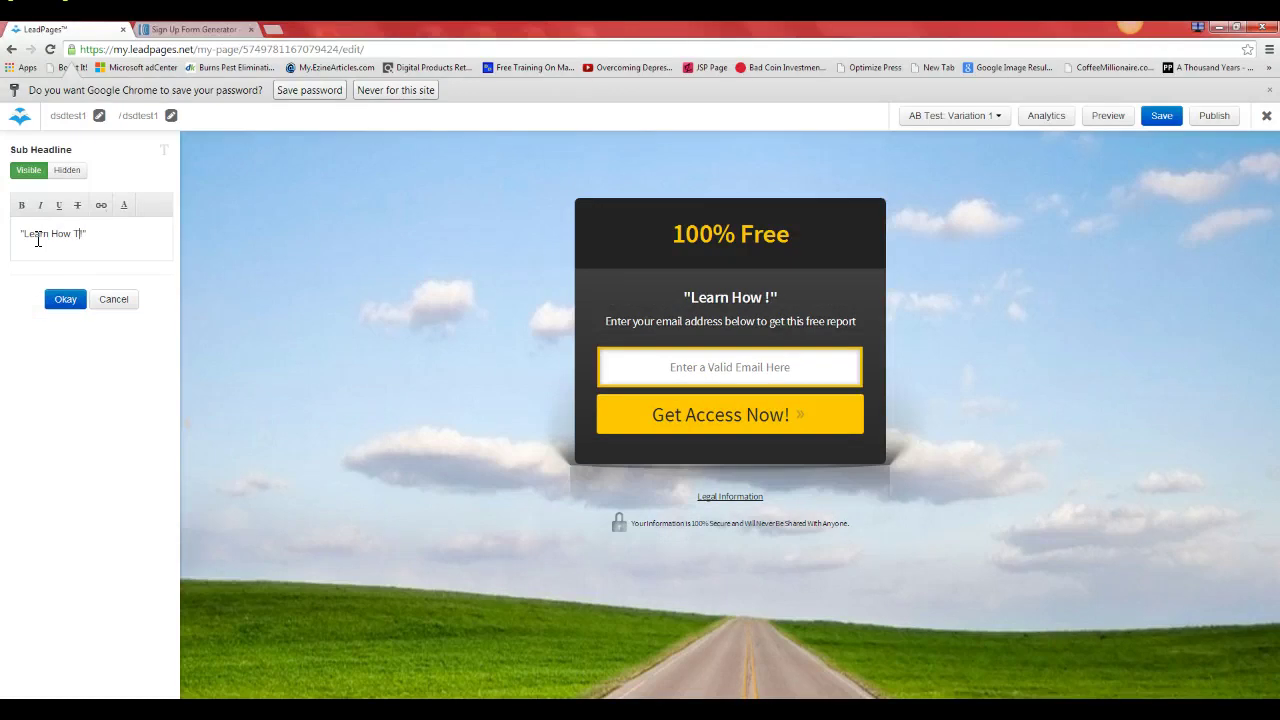
pyautogui.write('$394')
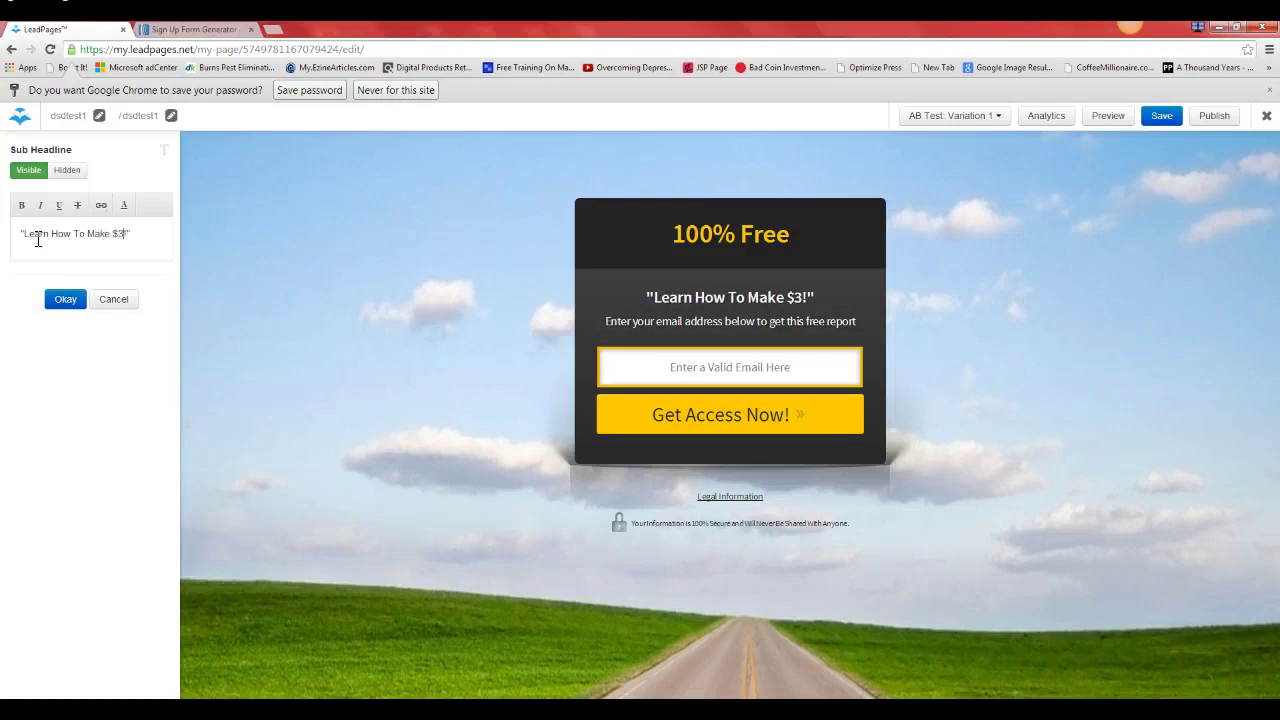
pyautogui.write(' Per Daa')
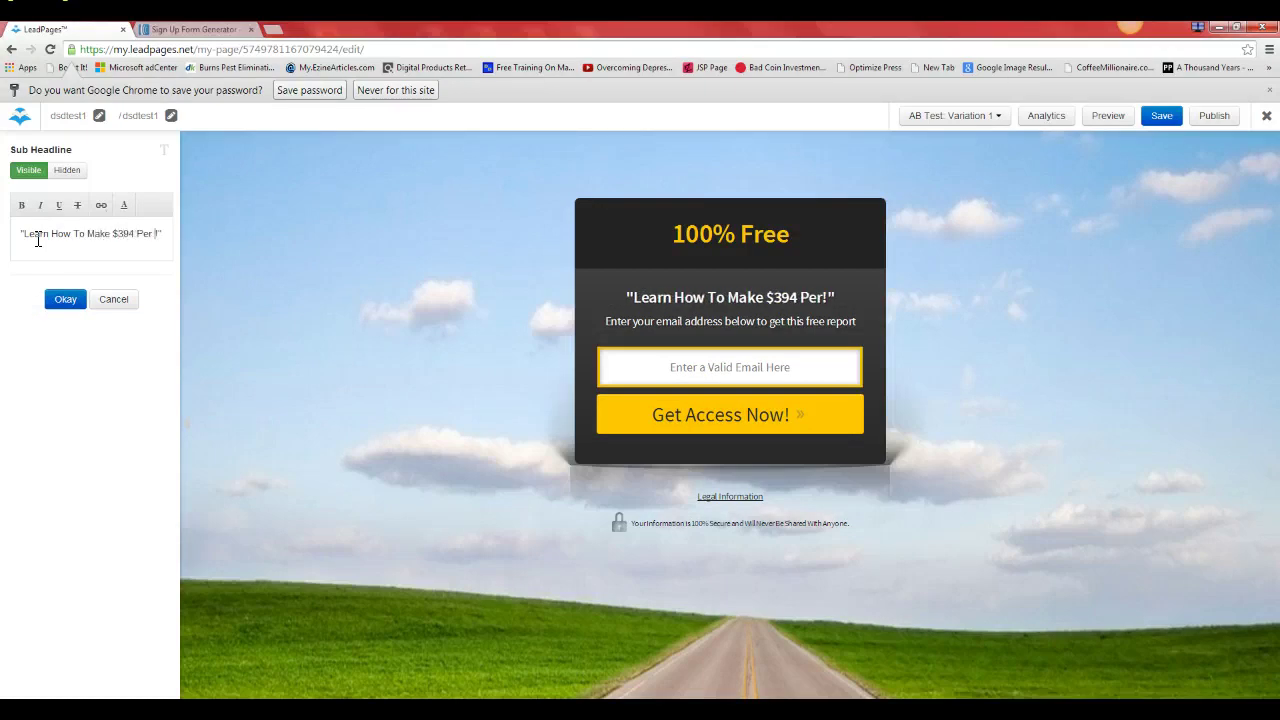
pyautogui.press('BackSpace')
pyautogui.write('y Without')
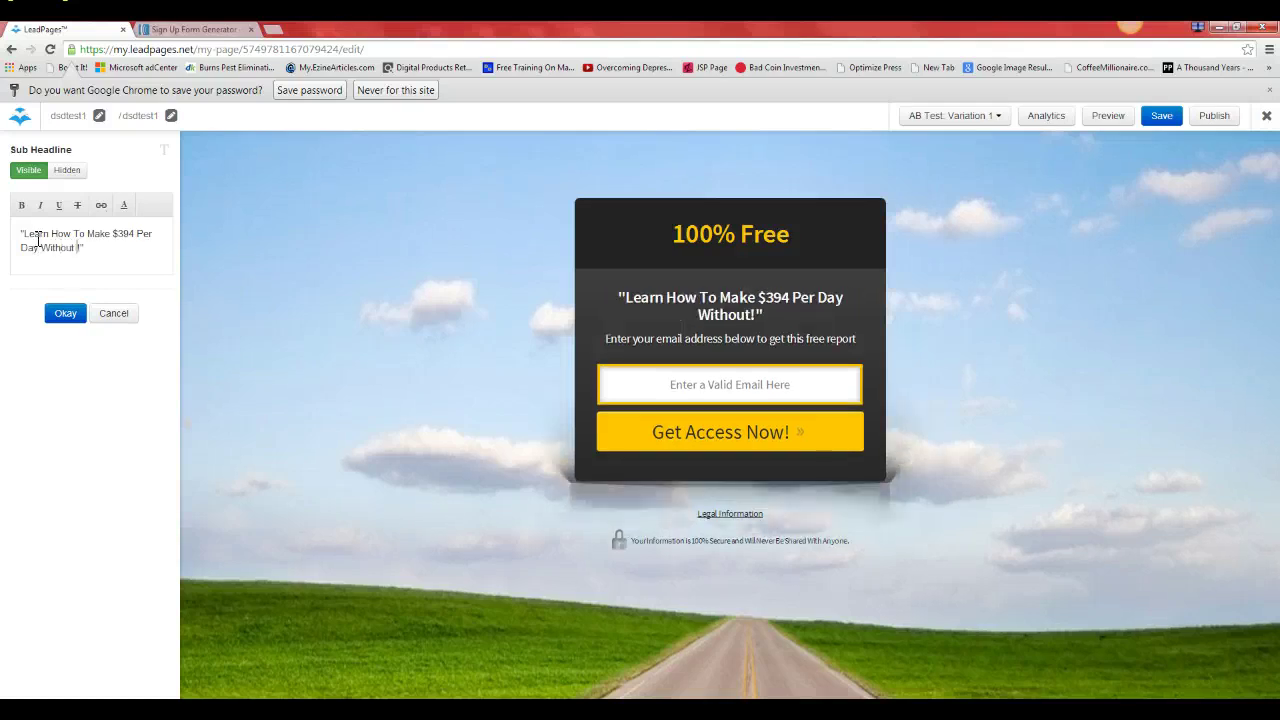
pyautogui.write(' Selling')
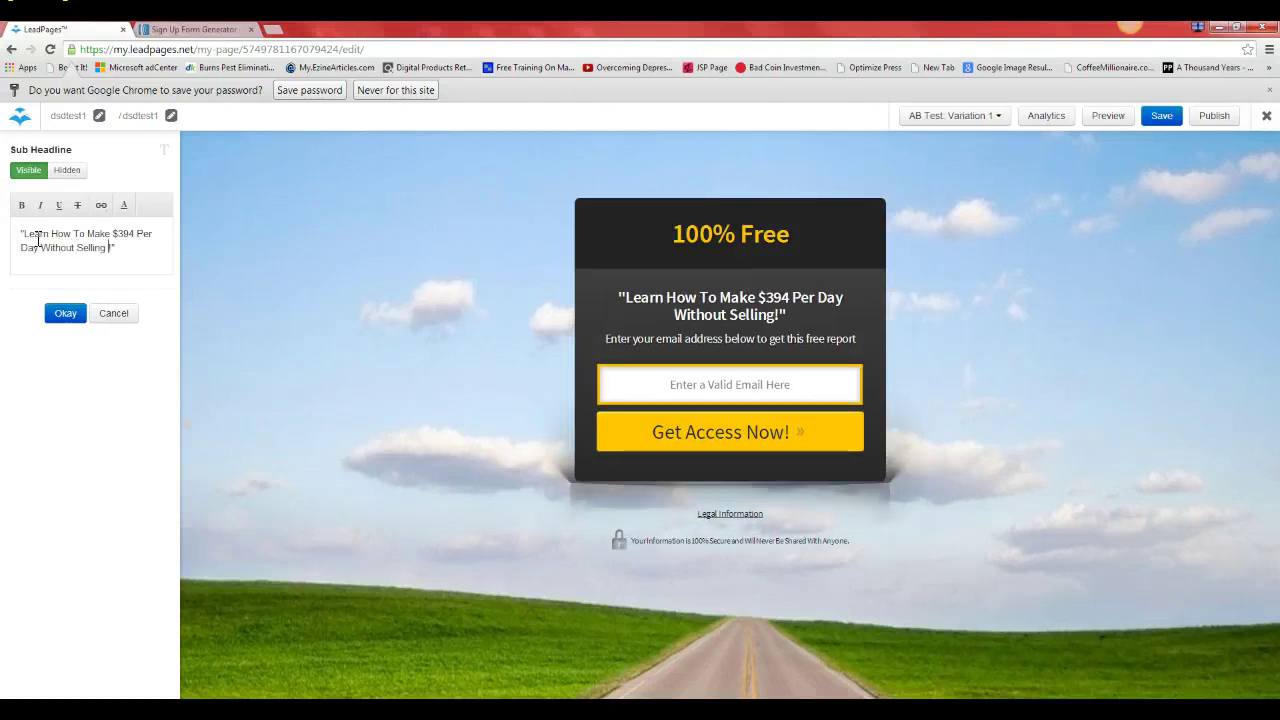
# - Append 'And You Can Model It Now', break the line before 'You', and save
pyautogui.press('BackSpace')
pyautogui.write('And You C')
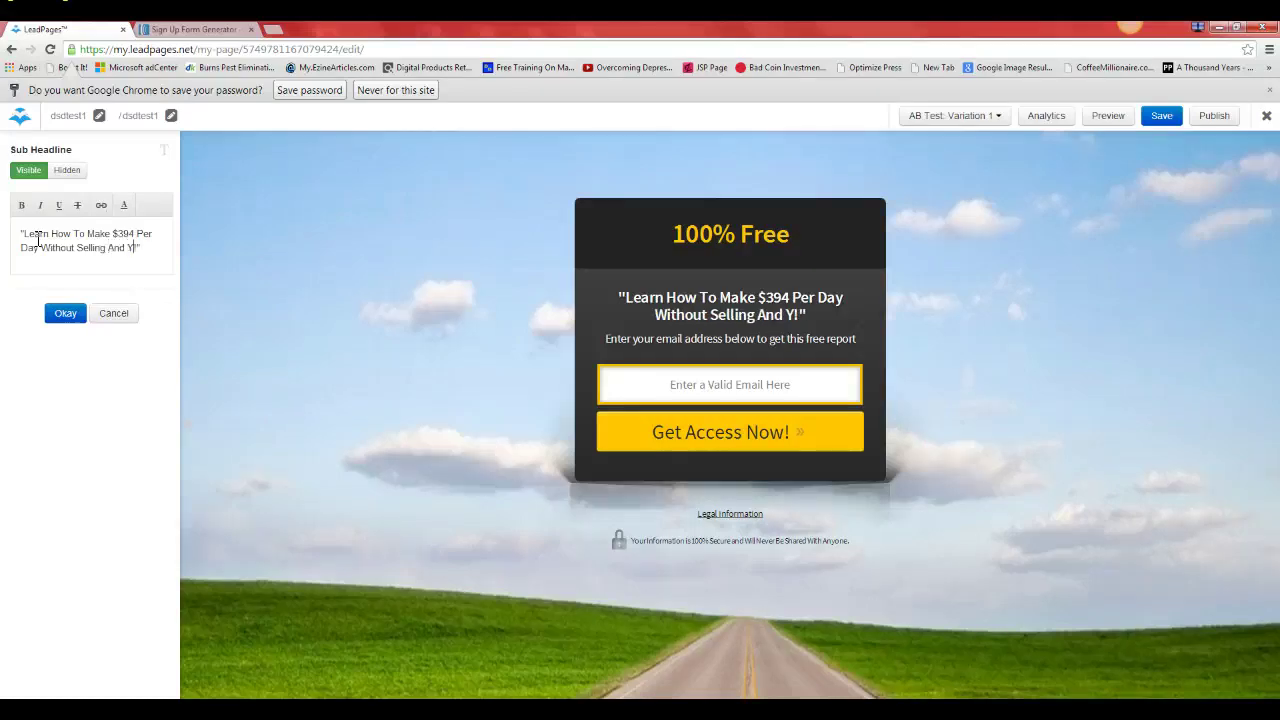
pyautogui.write('an Model It N')
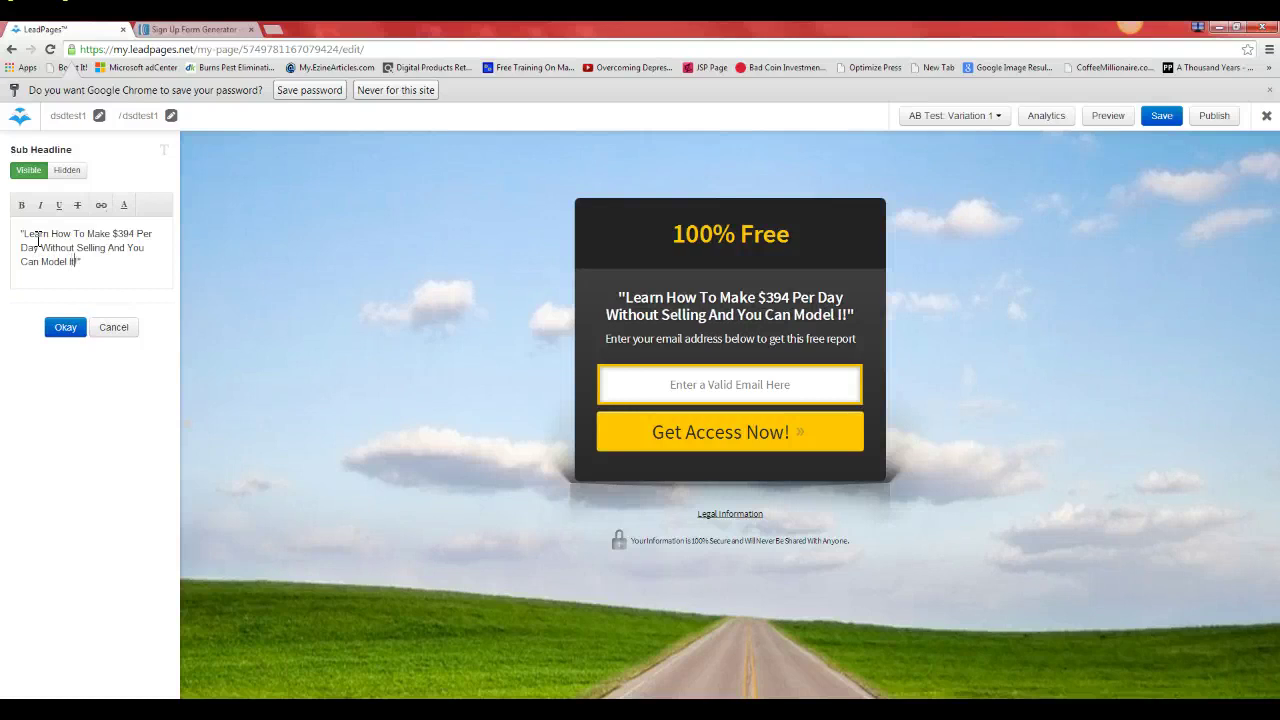
pyautogui.write('ow')
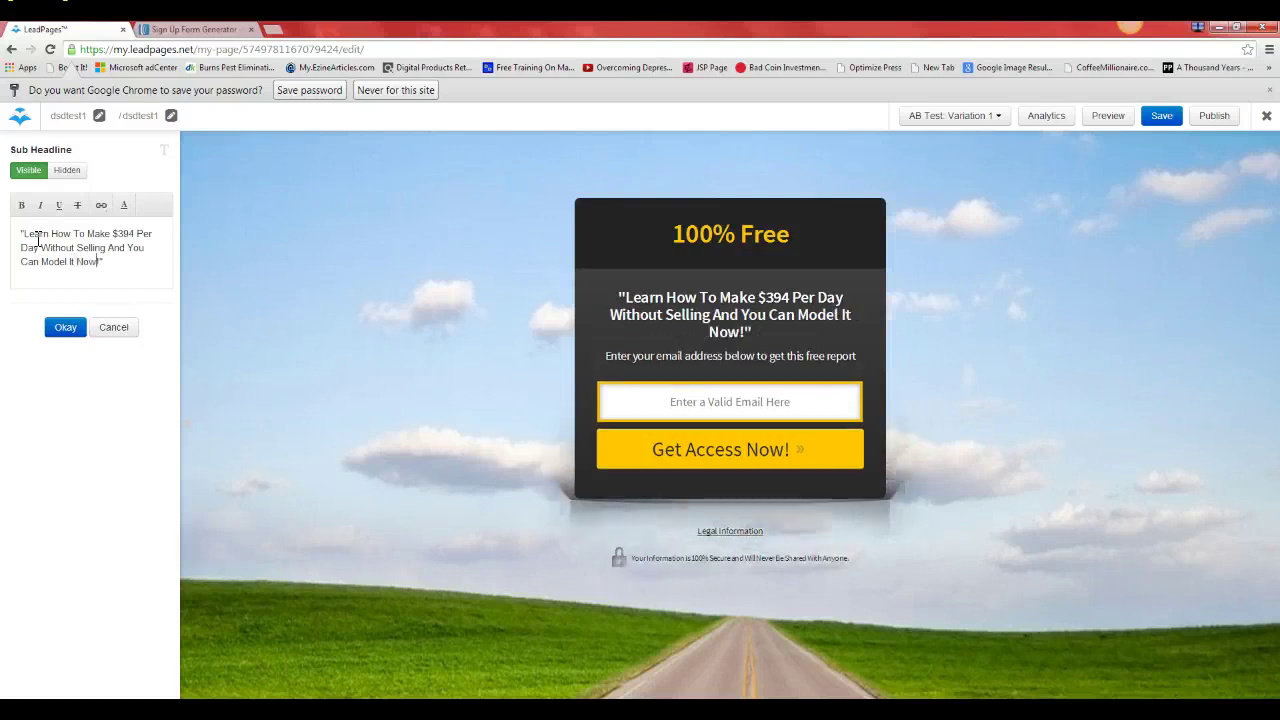
pyautogui.click(129, 247)
pyautogui.press('Return')
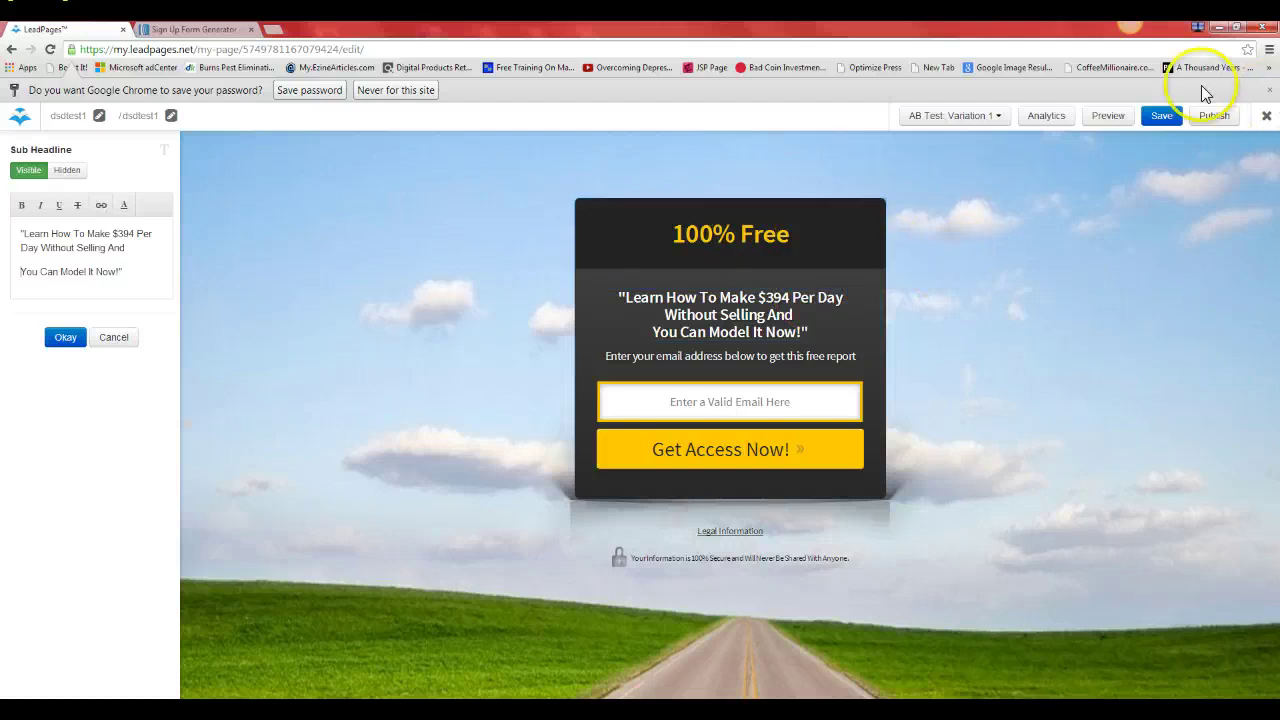
pyautogui.click(1163, 117)
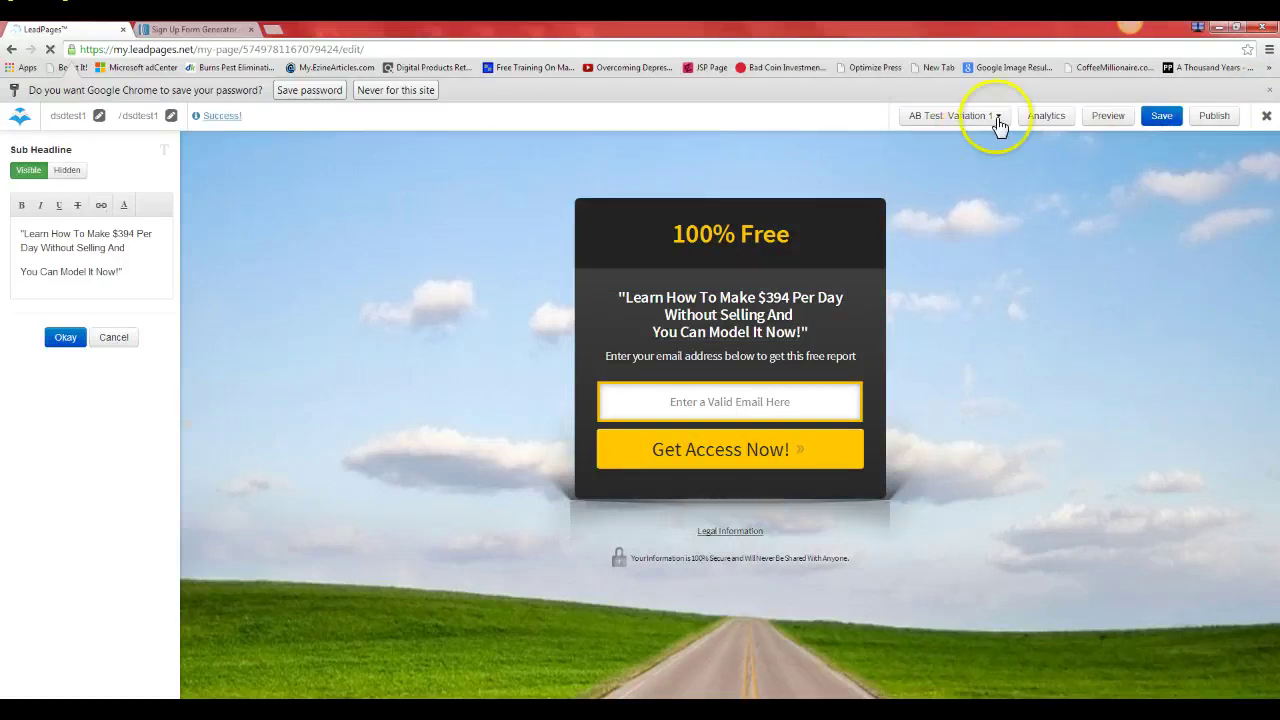
# - Add a new split-test variation, Variation 2, based on Variation 1
pyautogui.click(955, 116)
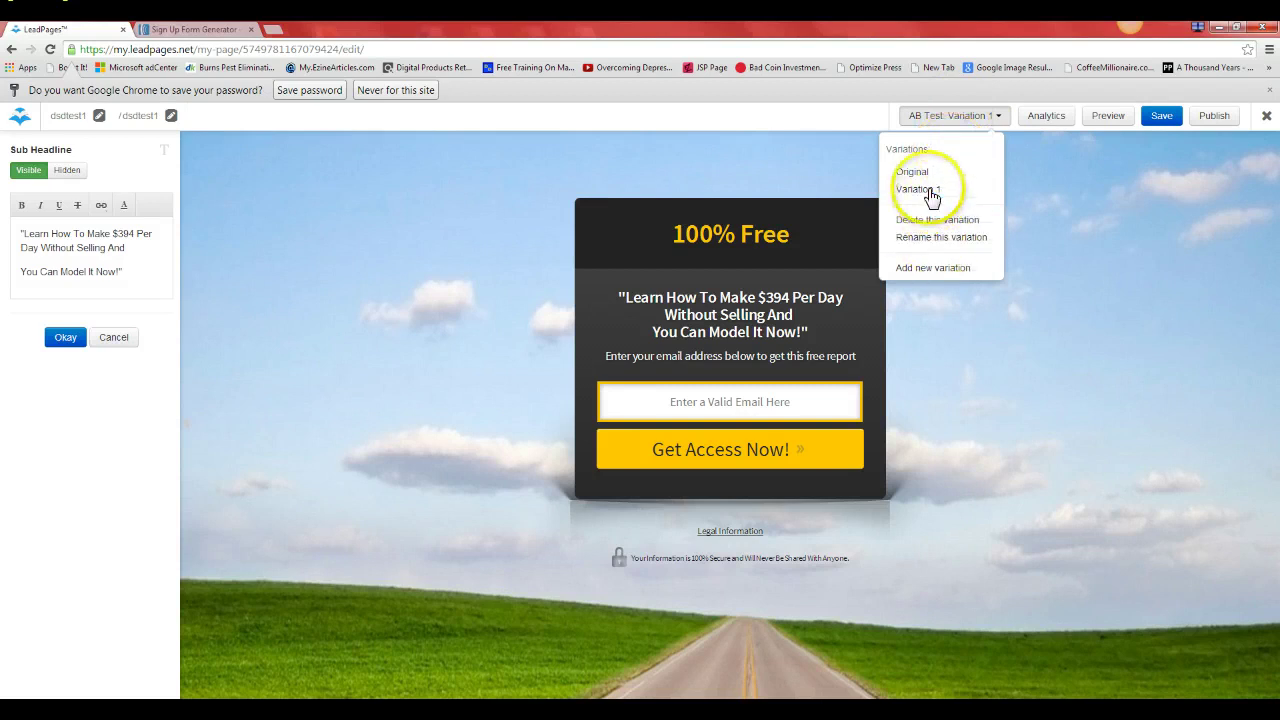
pyautogui.click(928, 270)
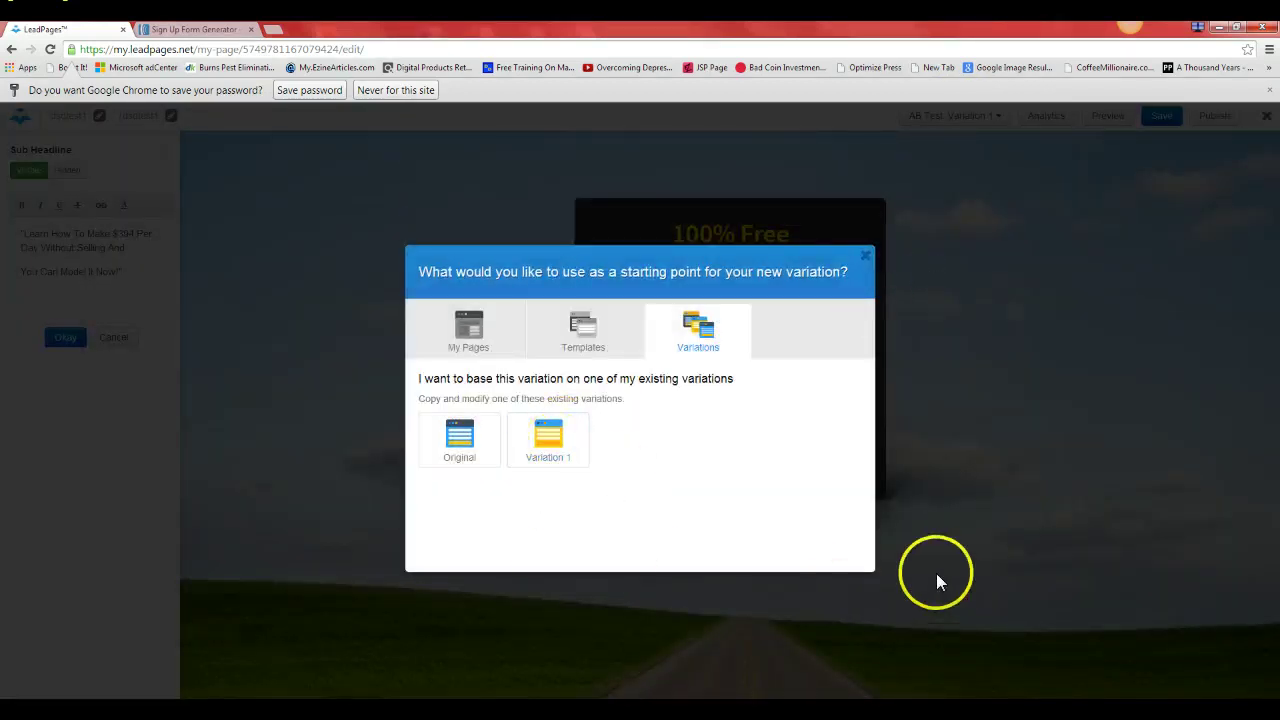
pyautogui.click(556, 458)
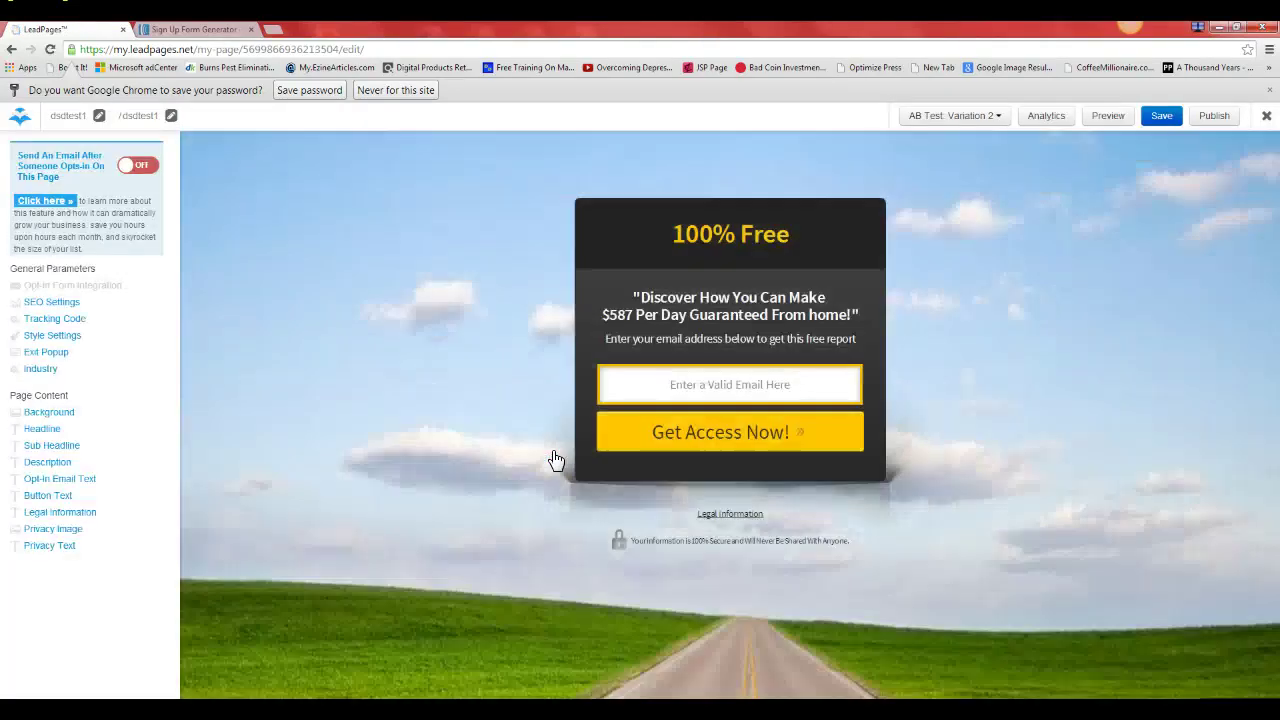
# - Replace the sub-headline with 'Learn How I went from Broke To $394 Per Day Using This Simple System...'
pyautogui.click(706, 330)
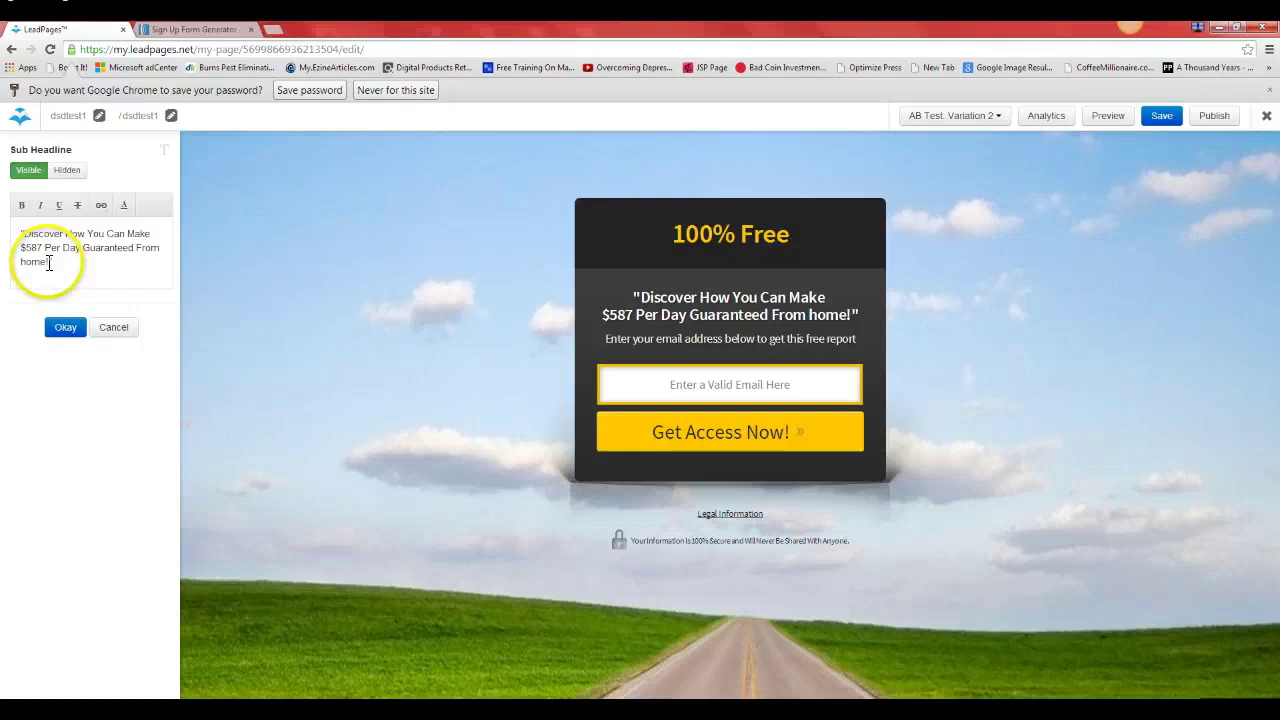
pyautogui.moveTo(49, 260); pyautogui.dragTo(24, 233)
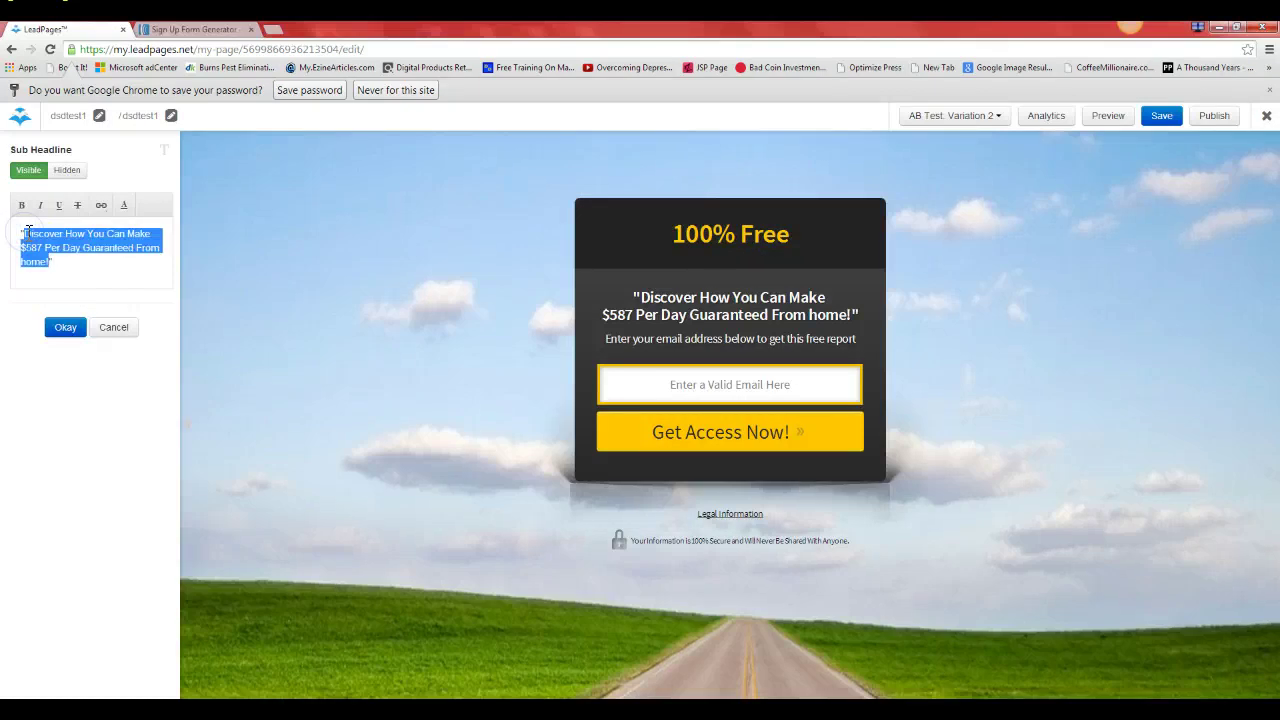
pyautogui.write('L')
pyautogui.write('earn How I went f')
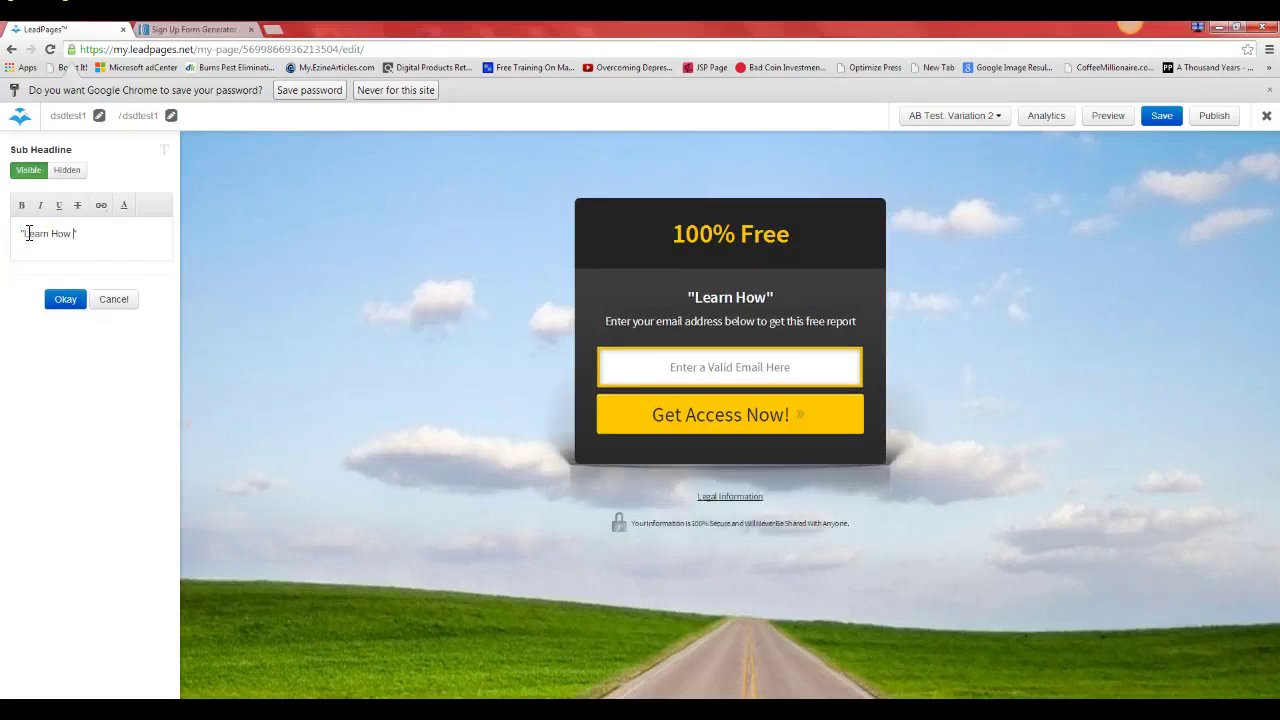
pyautogui.write('rom Broke To ')
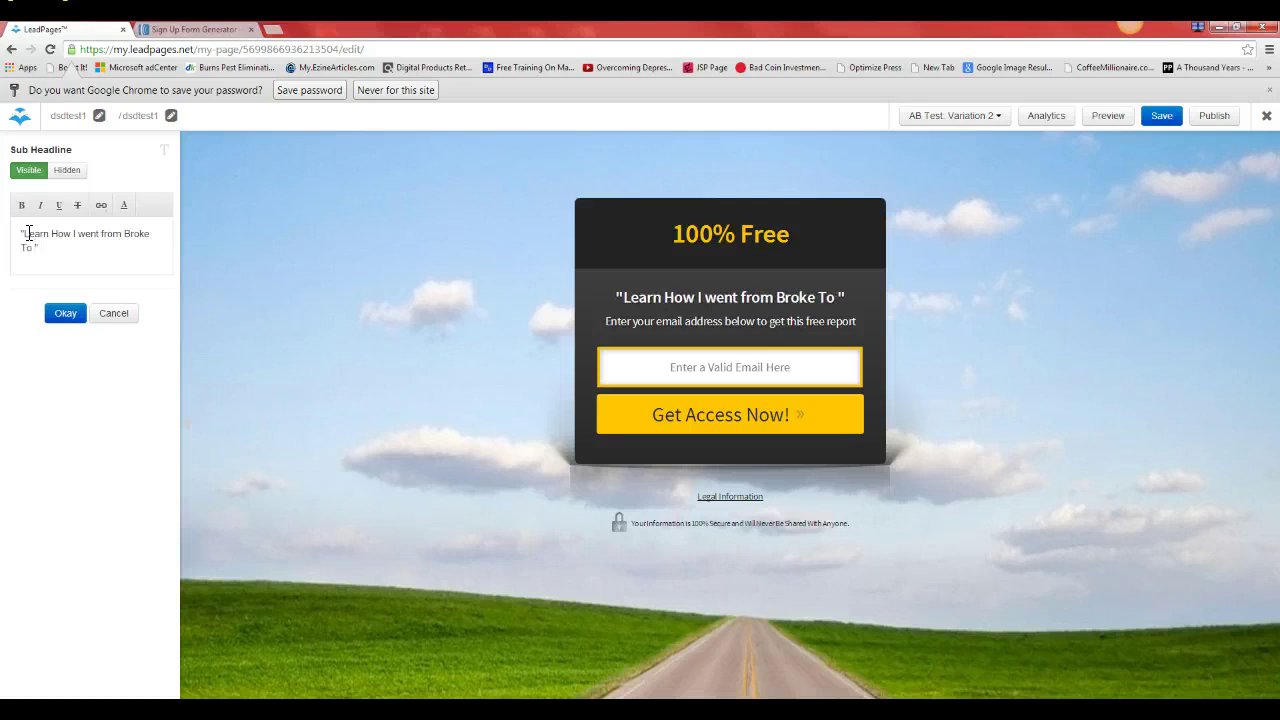
pyautogui.write('$394')
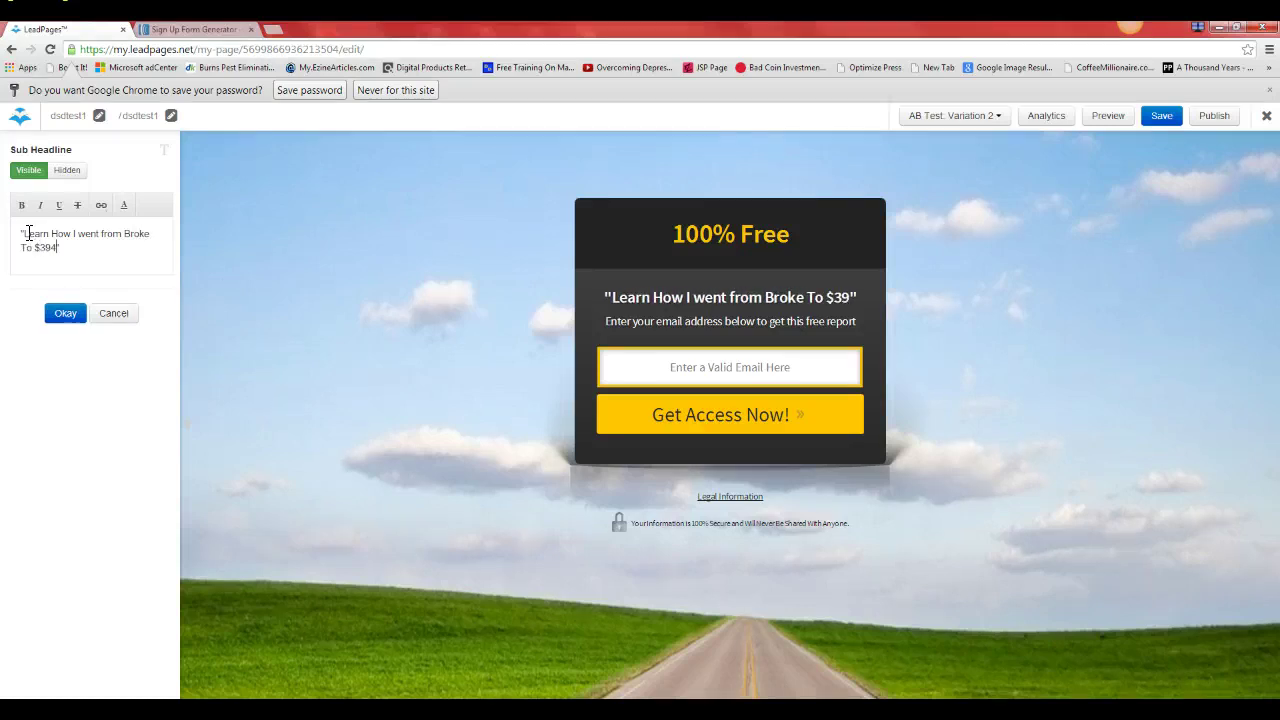
pyautogui.write(' Perday')
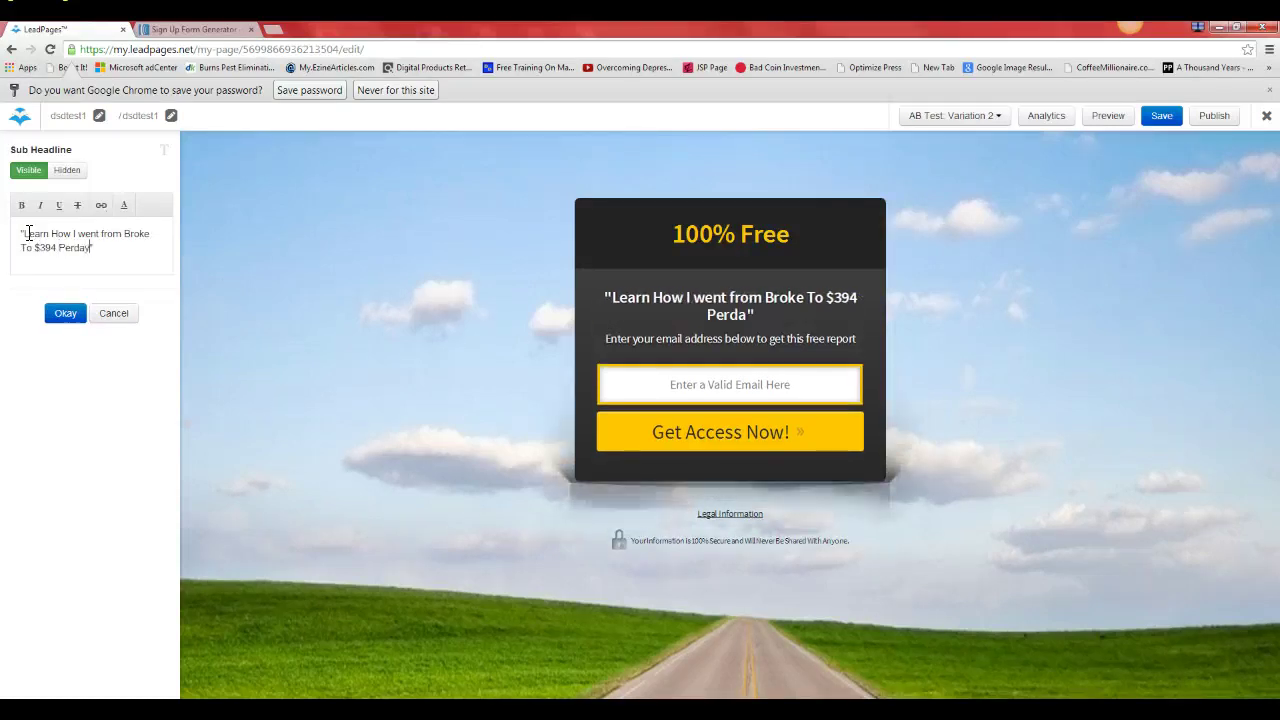
pyautogui.press('BackSpace')
pyautogui.press('BackSpace')
pyautogui.press('BackSpace')
pyautogui.write('Day Using This')
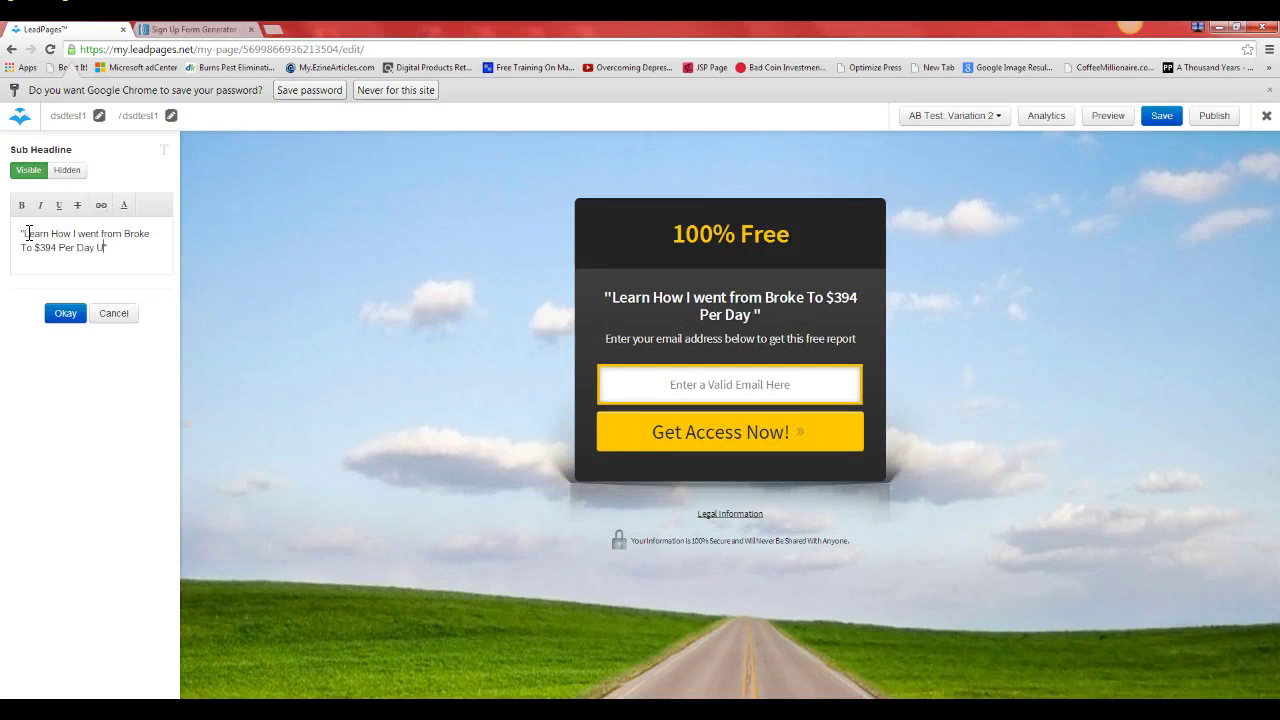
pyautogui.write(' Simple')
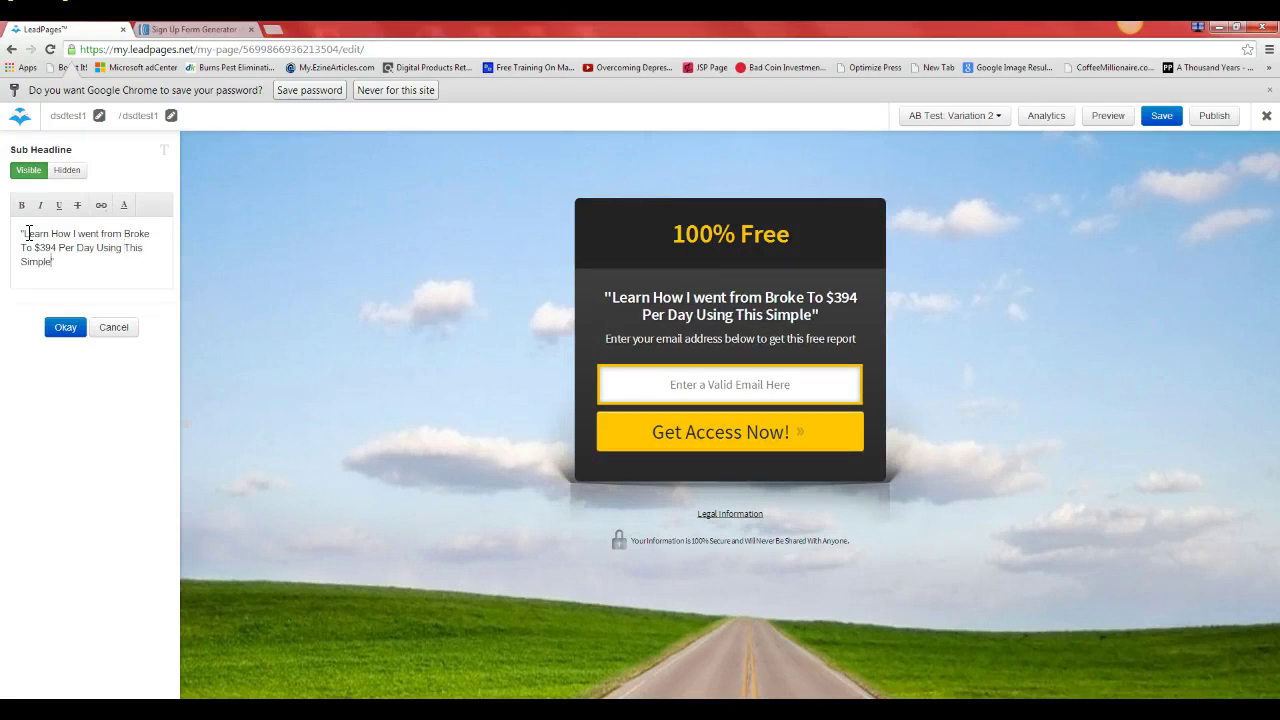
pyautogui.write(' System')
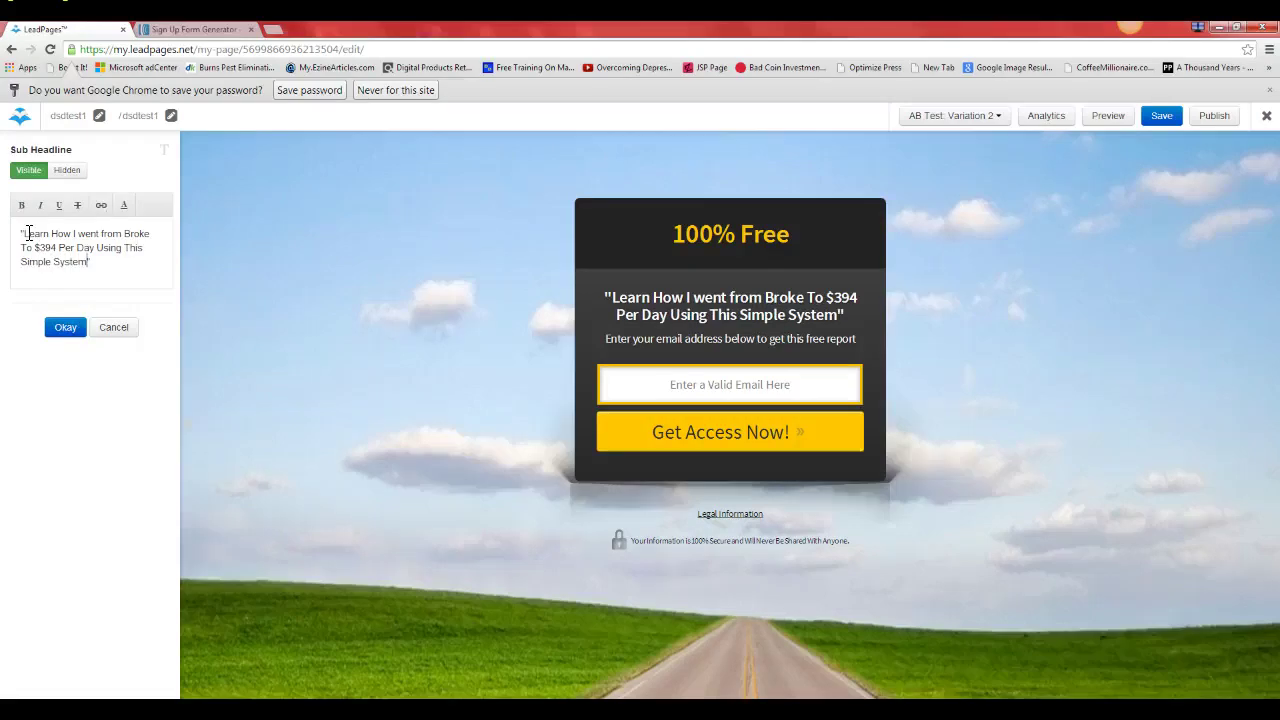
pyautogui.write('.')
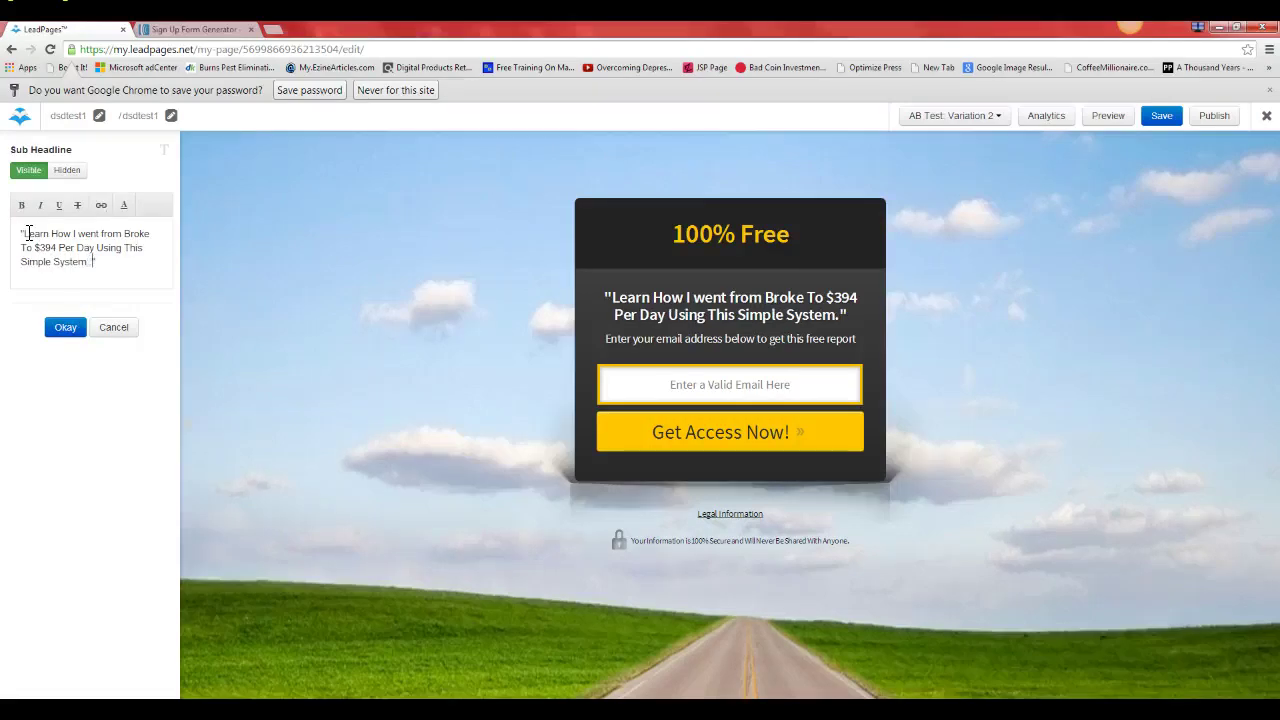
pyautogui.write('..')
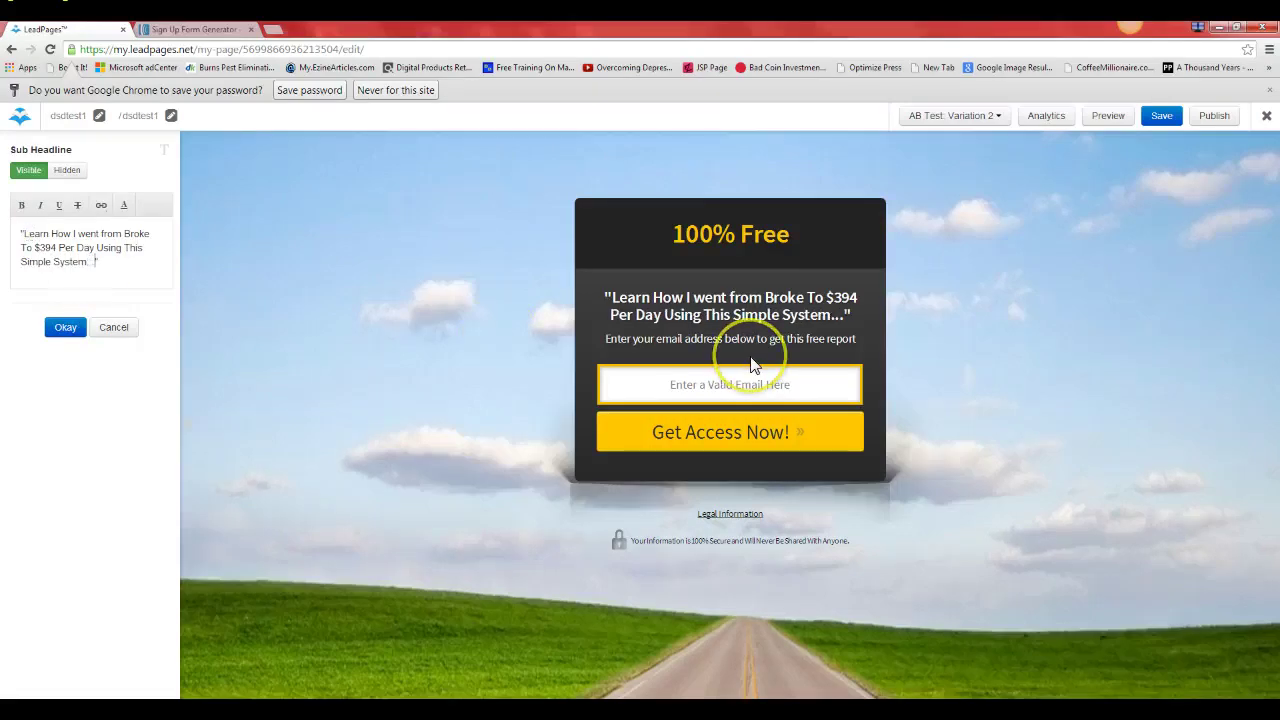
# - Confirm the sub-headline, save and publish Variation 2, then return to My Pages
pyautogui.click(66, 330)
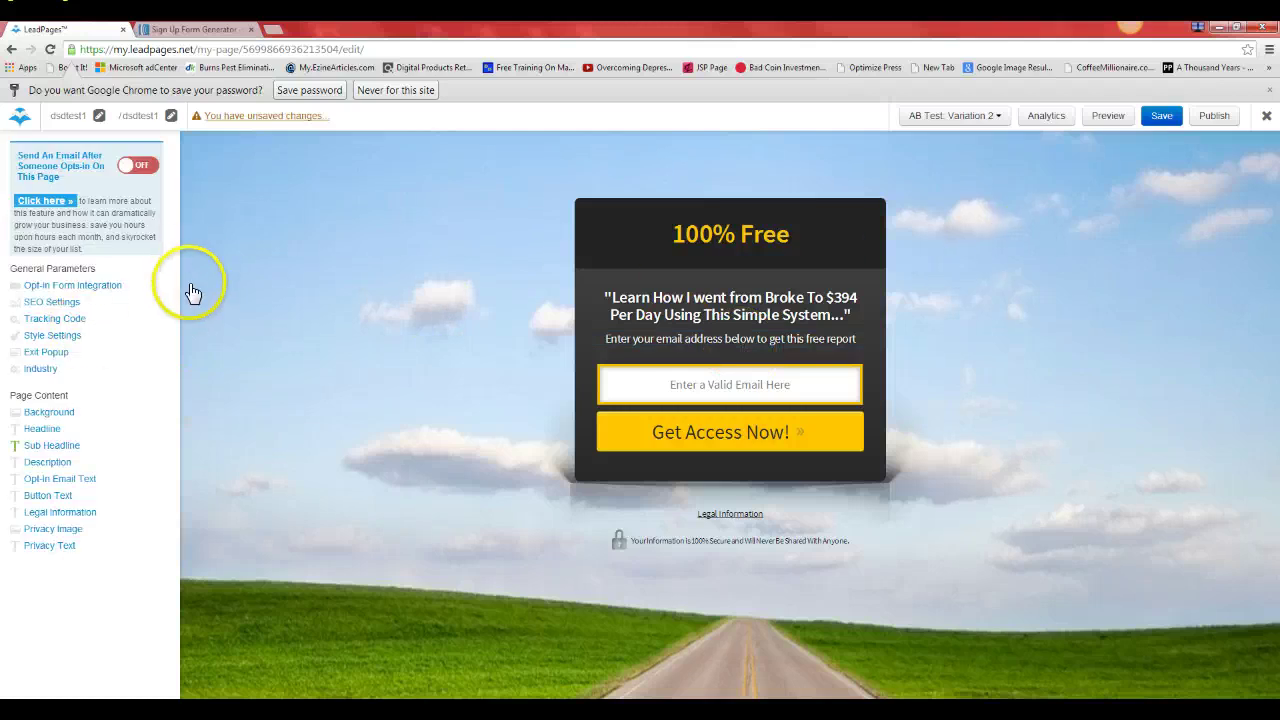
pyautogui.click(1161, 115)
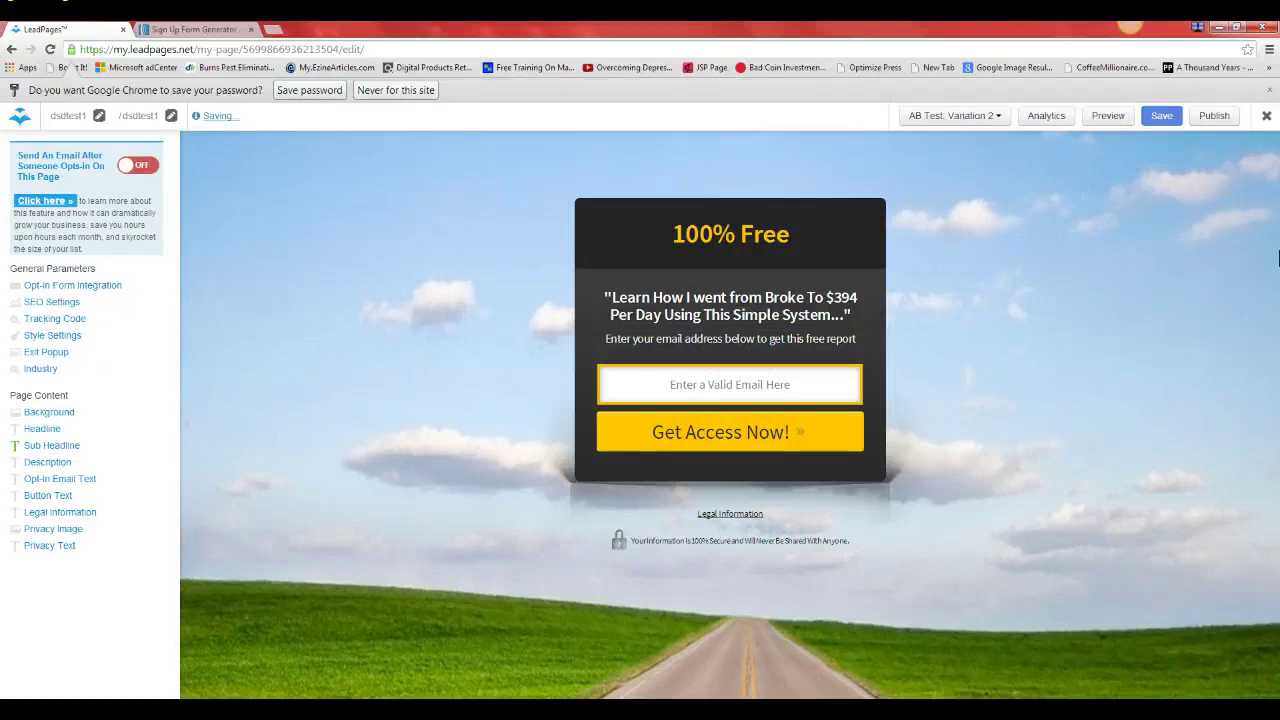
pyautogui.click(1220, 115)
pyautogui.click(670, 133)
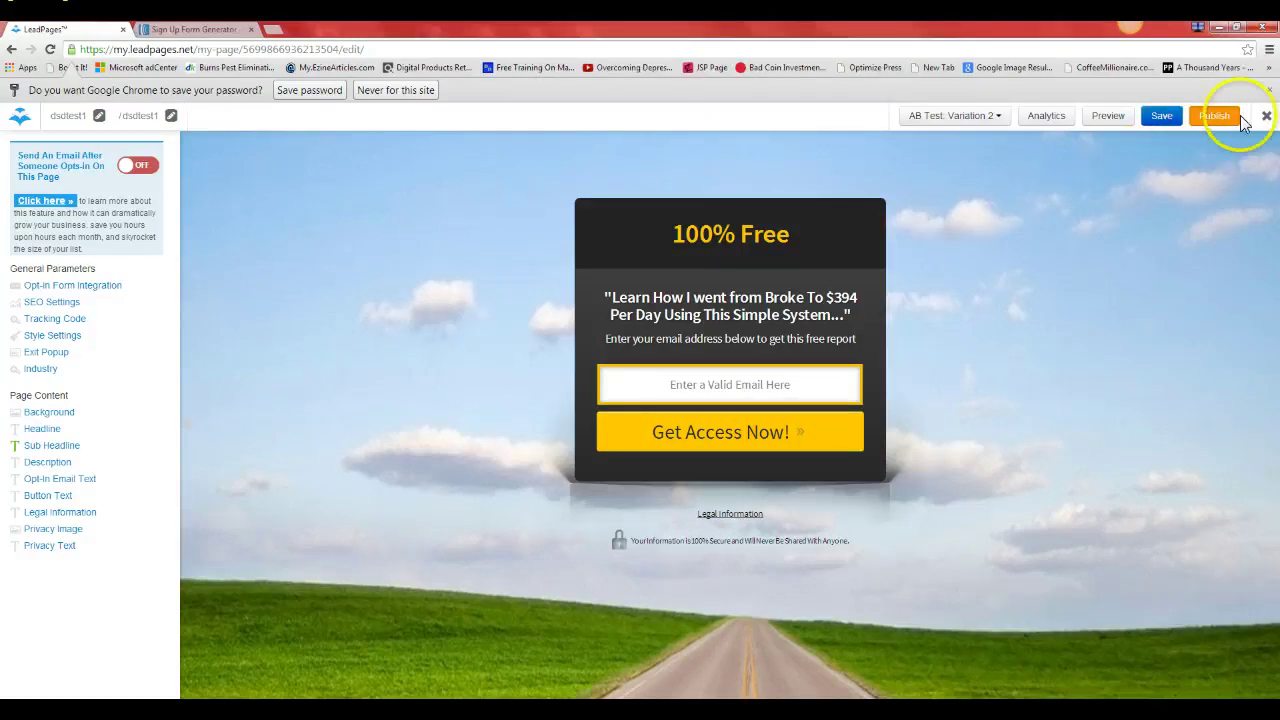
pyautogui.click(1165, 117)
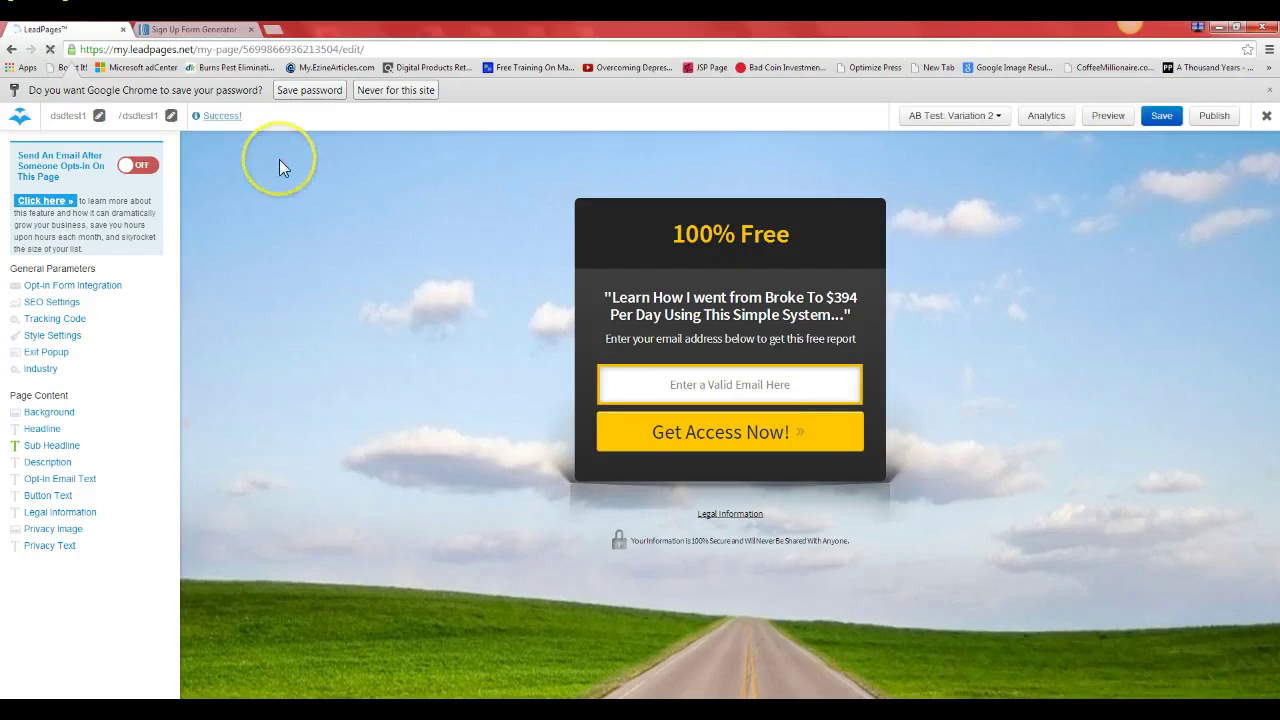
pyautogui.click(22, 123)
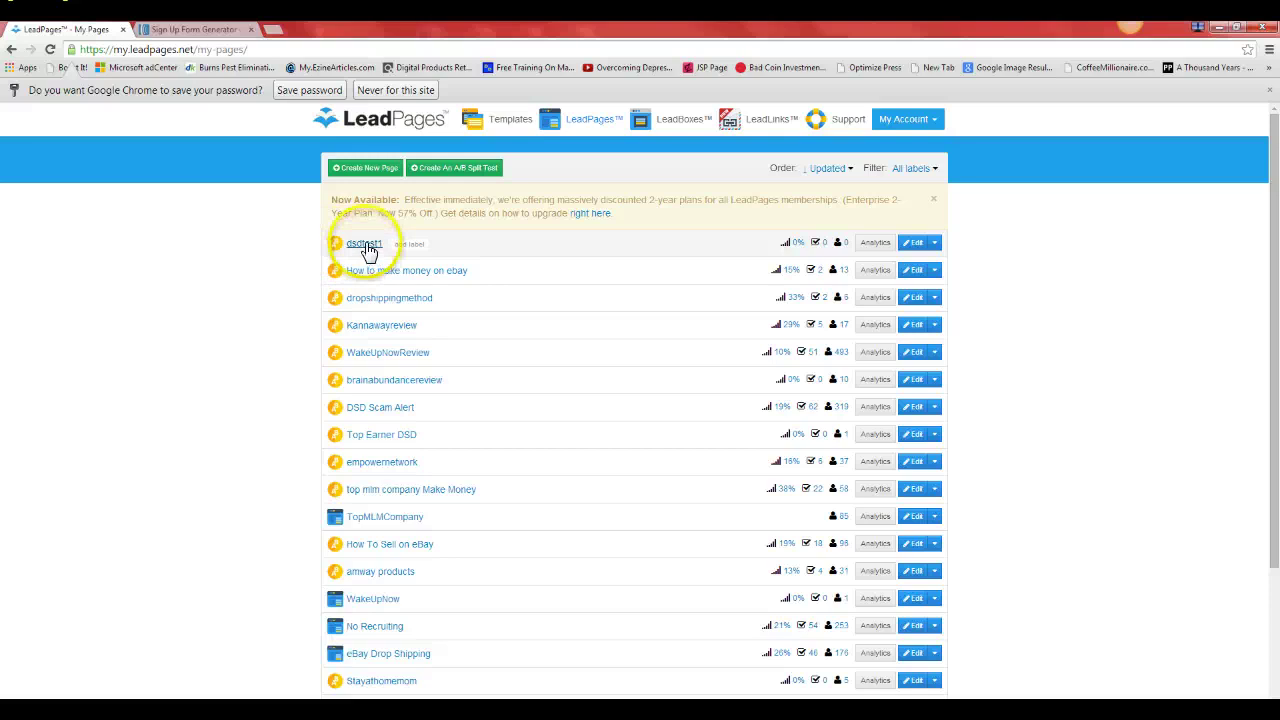
pyautogui.click(366, 246)
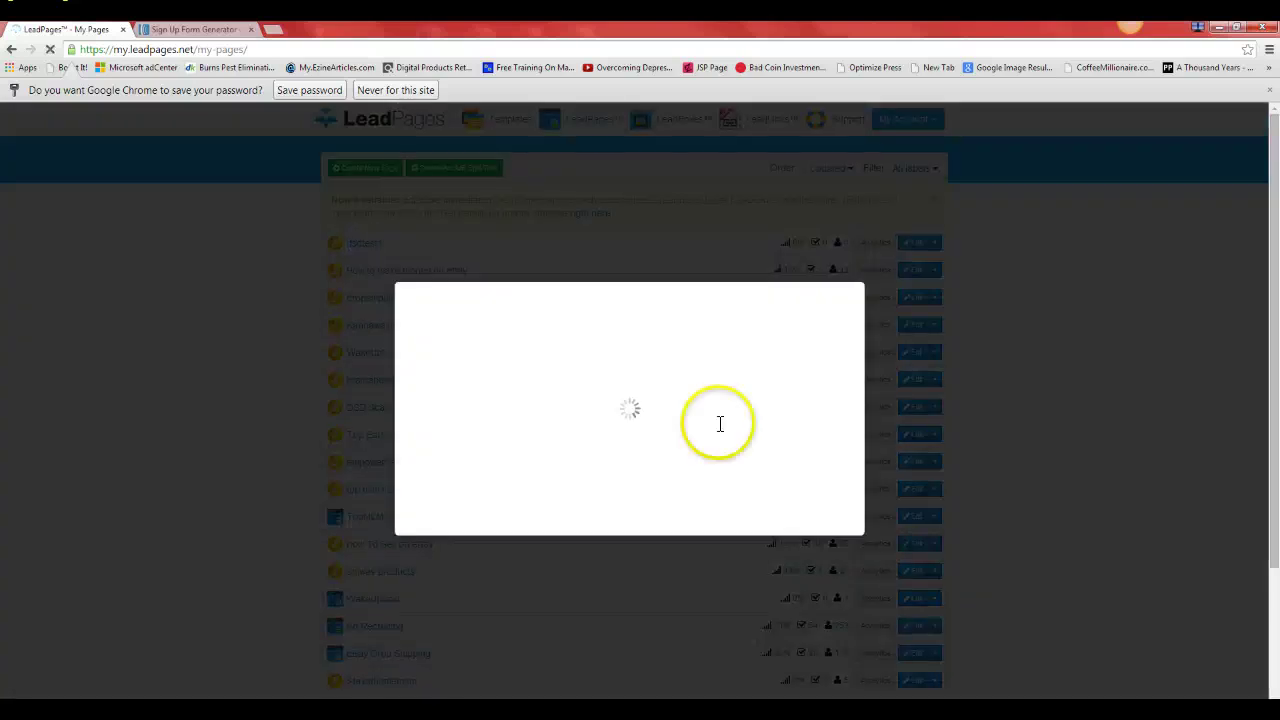
pyautogui.click(748, 460)
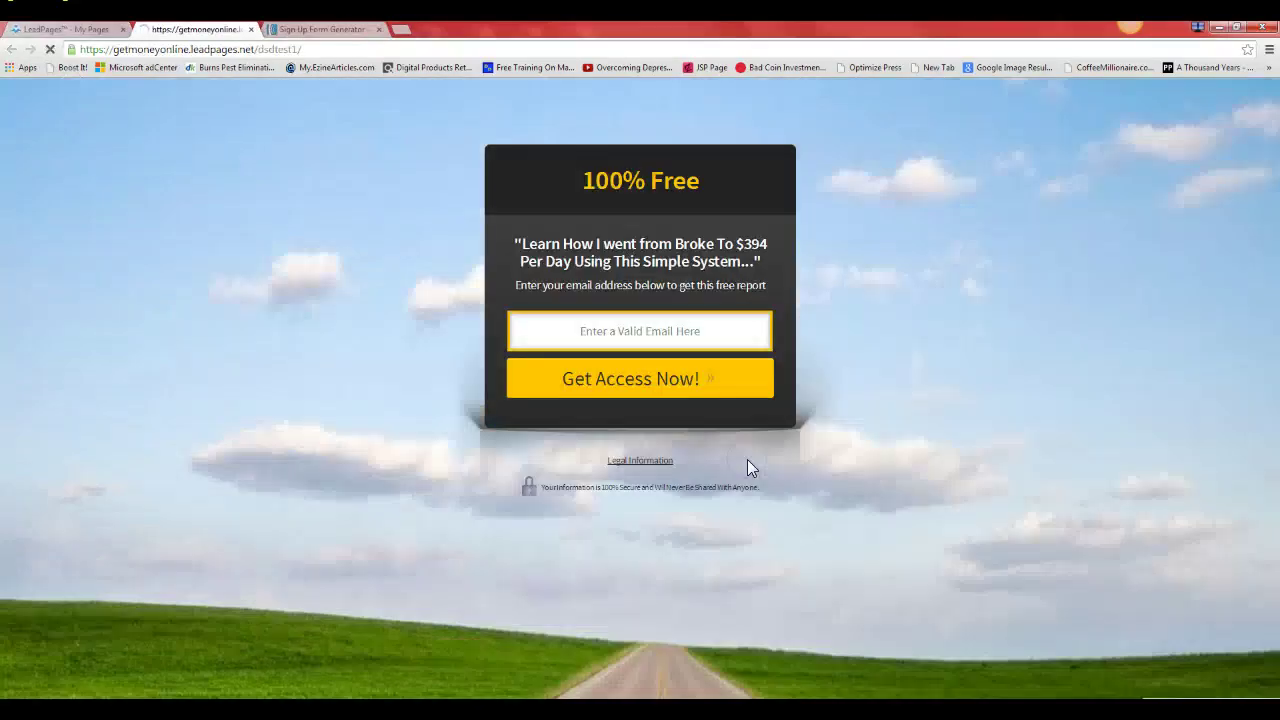
pyautogui.click(216, 49)
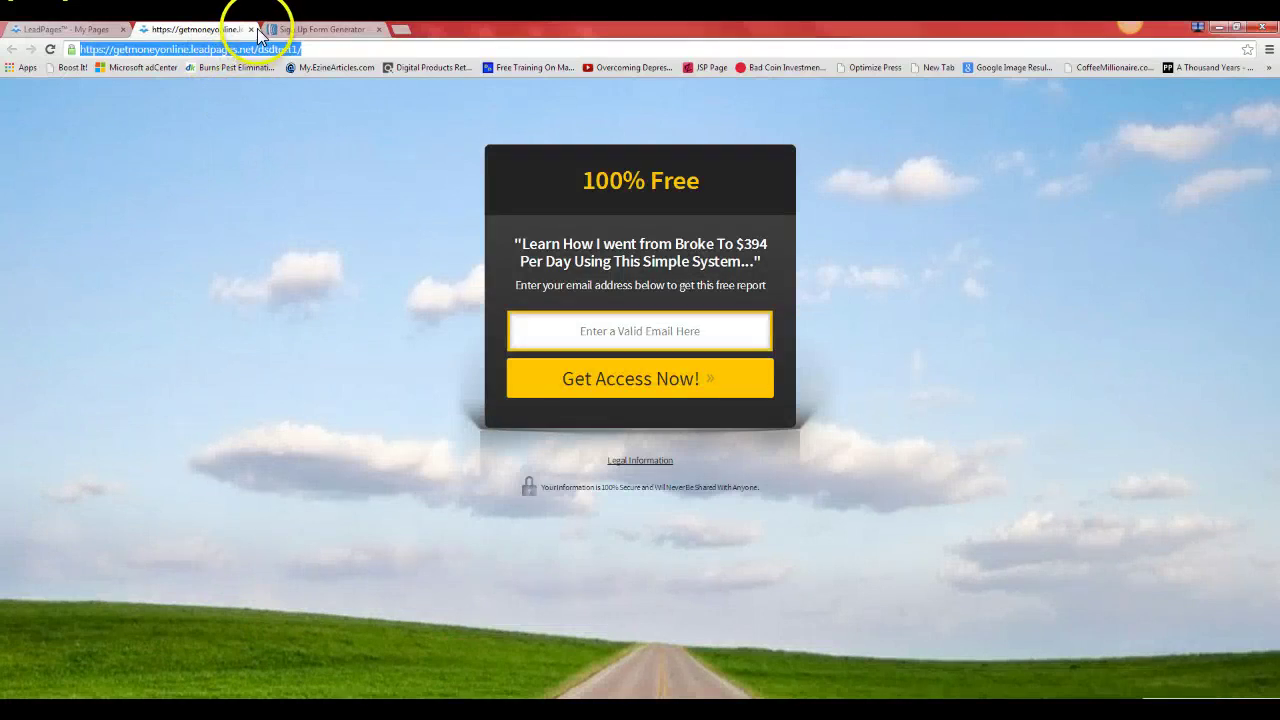
pyautogui.click(251, 29)
pyautogui.click(858, 252)
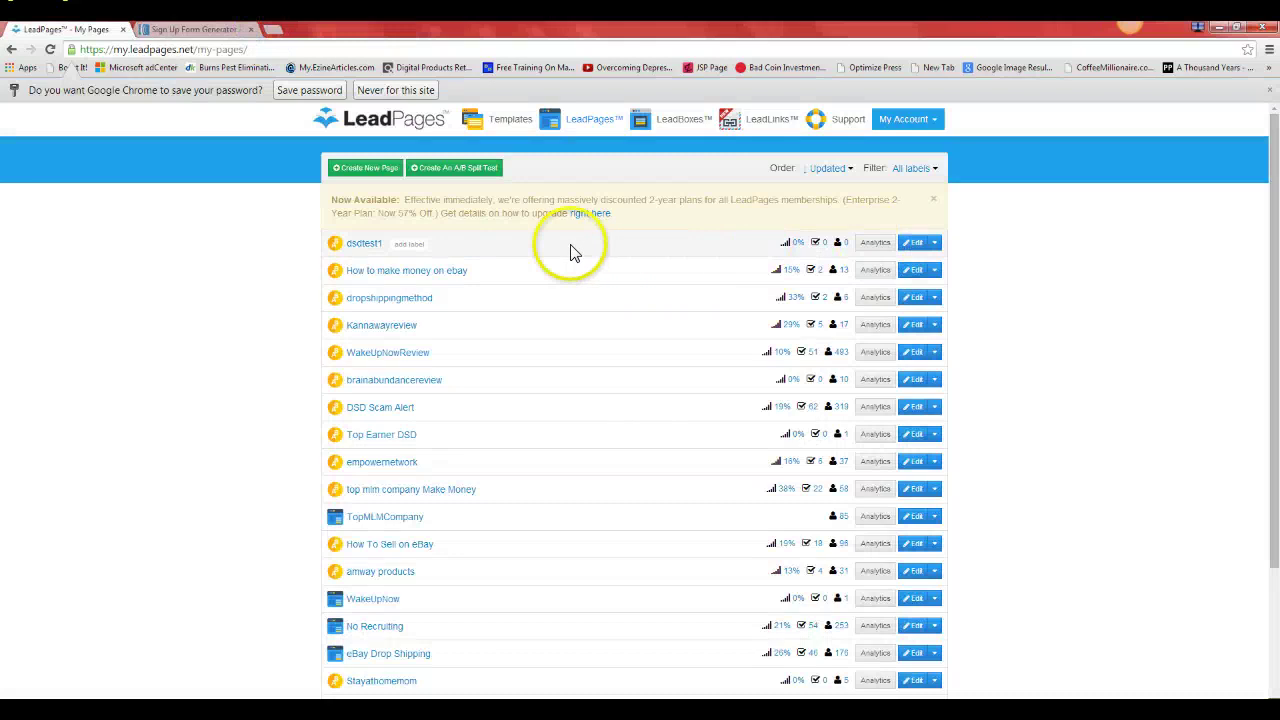
pyautogui.click(876, 244)
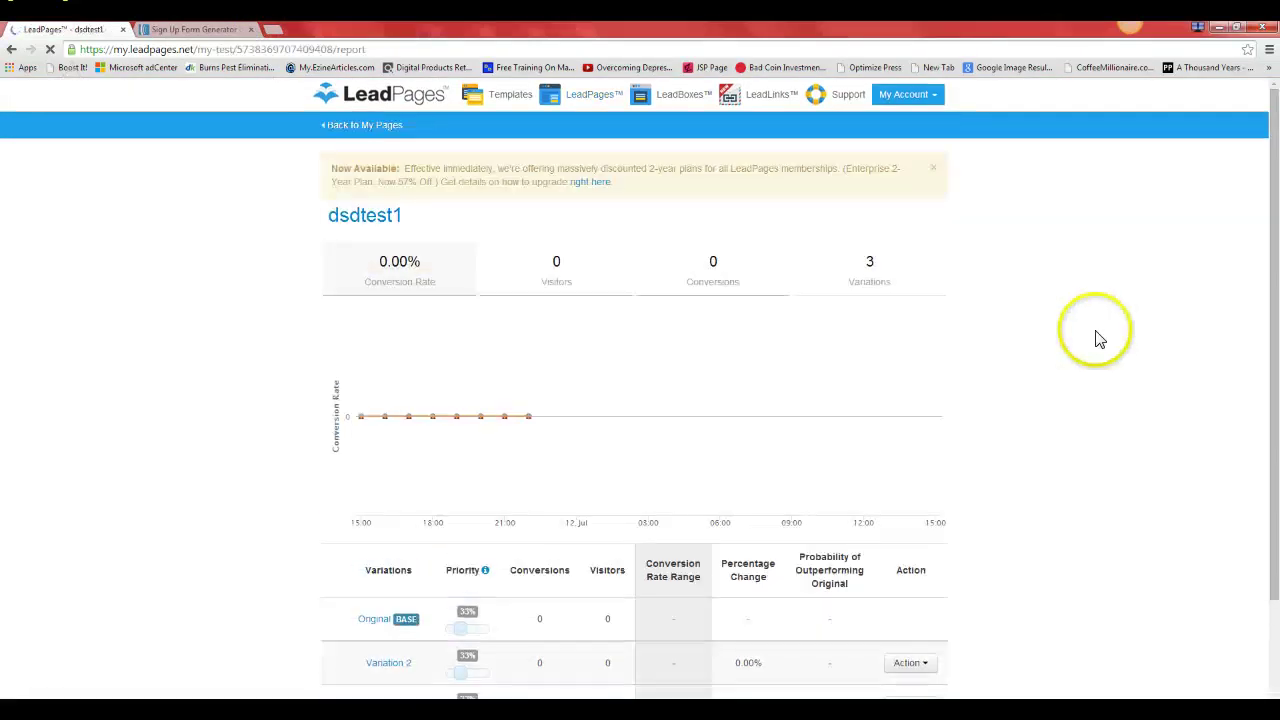
# - Set dsdtest1 traffic priority to Original 32%, Variation 1 34%, Variation 2 34%
pyautogui.scroll(-2, 1100, 350)
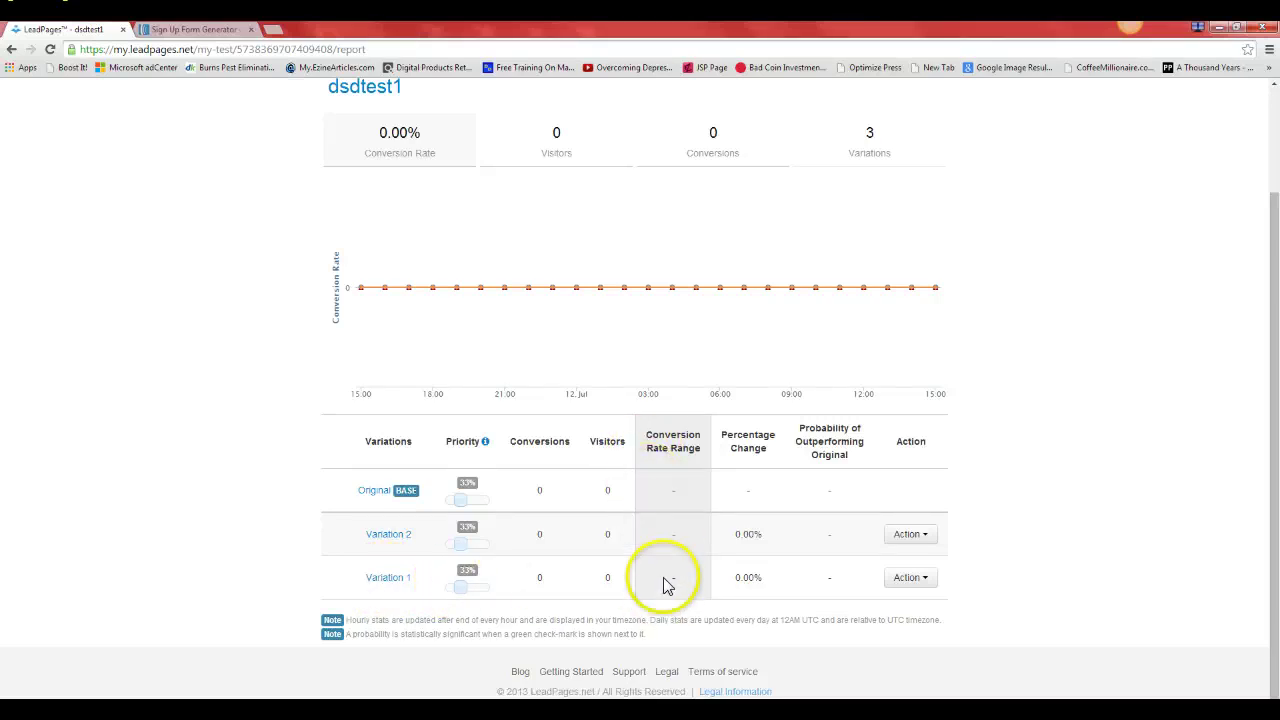
pyautogui.click(654, 490)
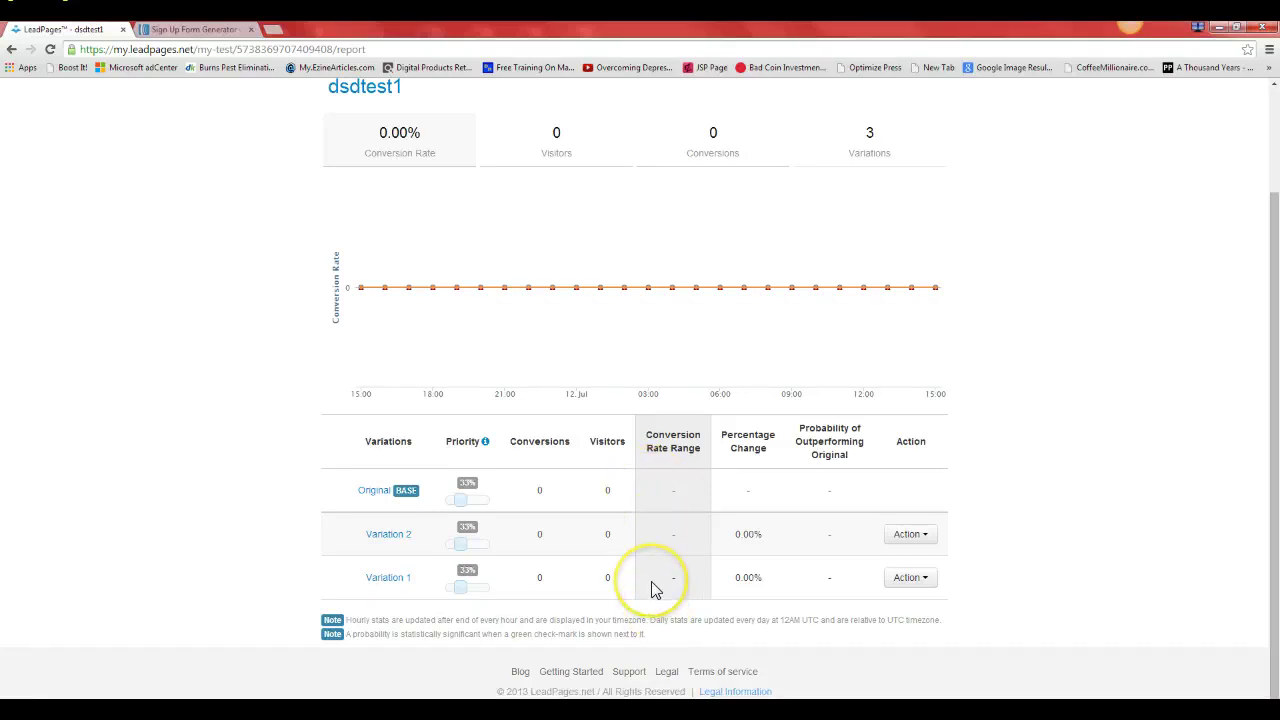
pyautogui.click(461, 499)
pyautogui.moveTo(463, 503); pyautogui.dragTo(444, 508)
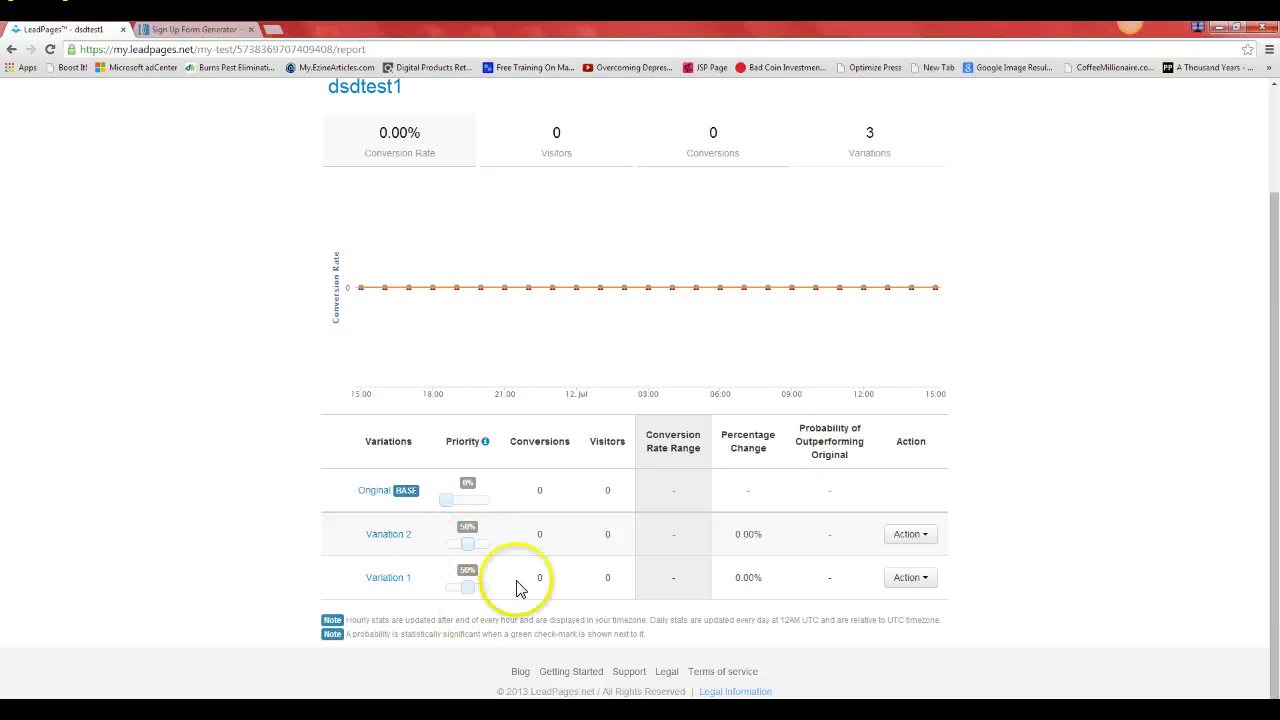
pyautogui.click(922, 537)
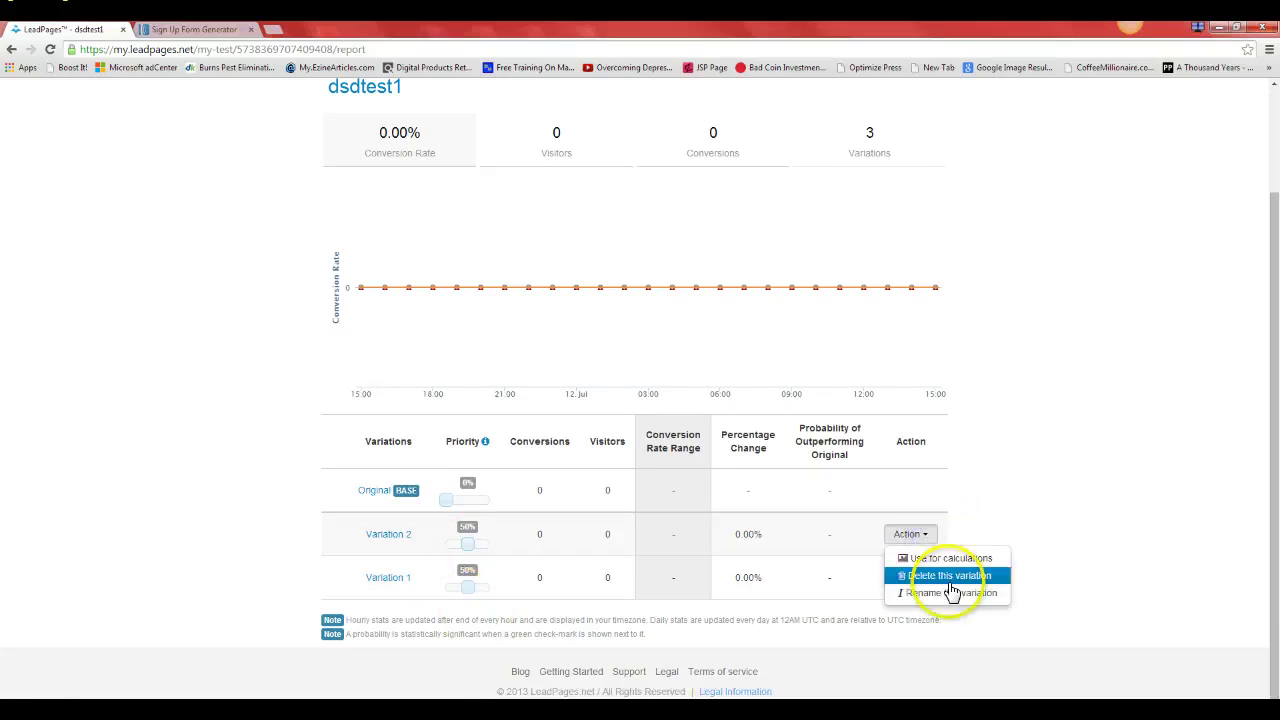
pyautogui.moveTo(909, 531); pyautogui.dragTo(932, 580)
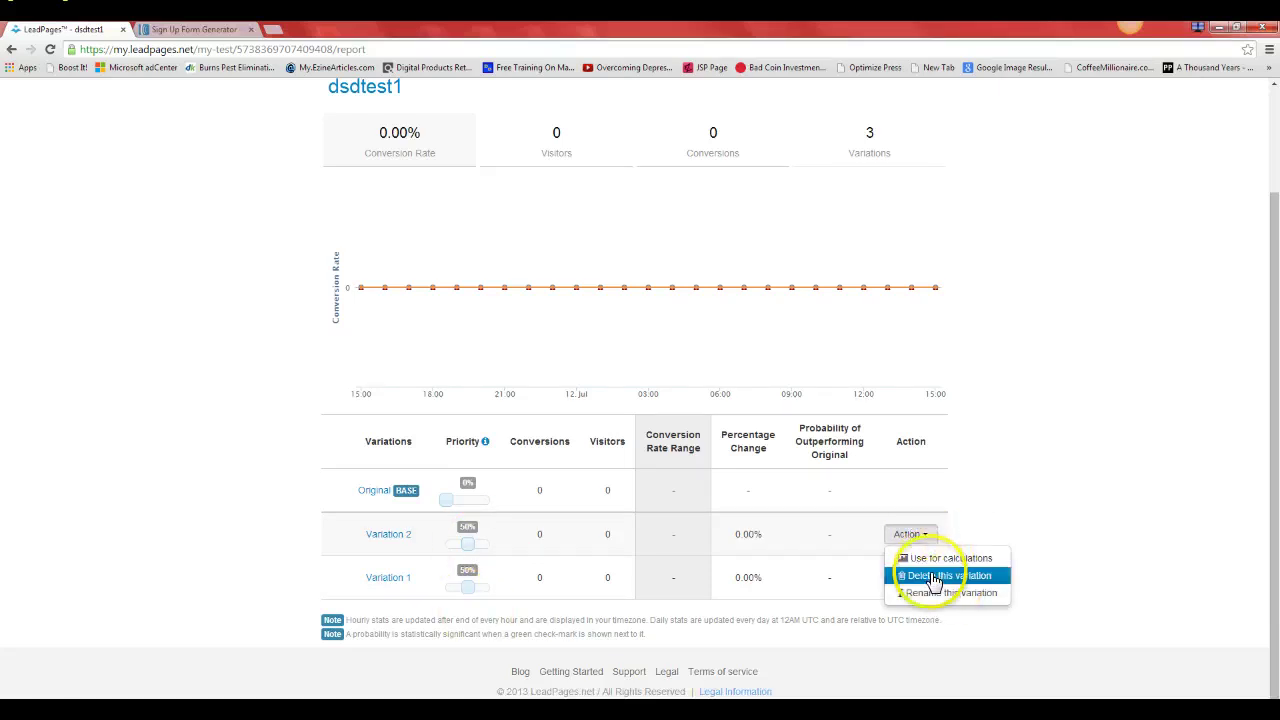
pyautogui.click(983, 466)
pyautogui.moveTo(446, 499); pyautogui.dragTo(465, 503)
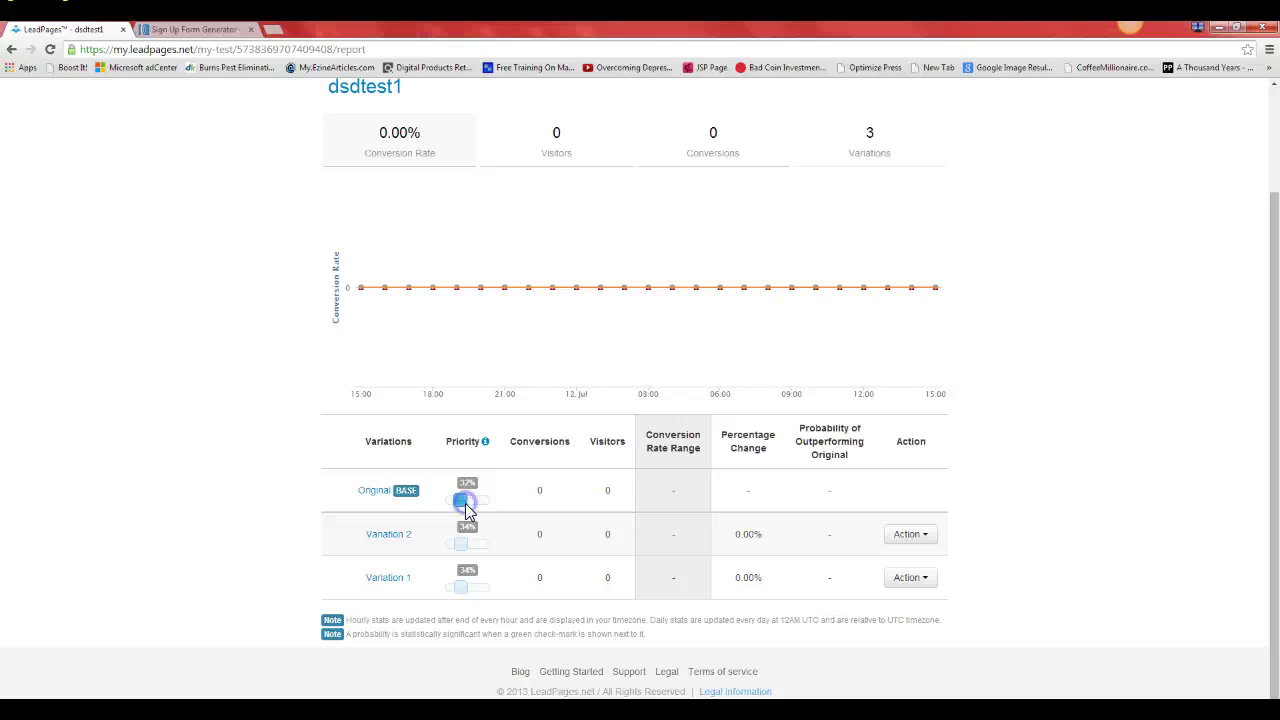
# - From My Pages, copy dsdtest1's published leadpages.net URL
pyautogui.scroll(3, 929, 290)
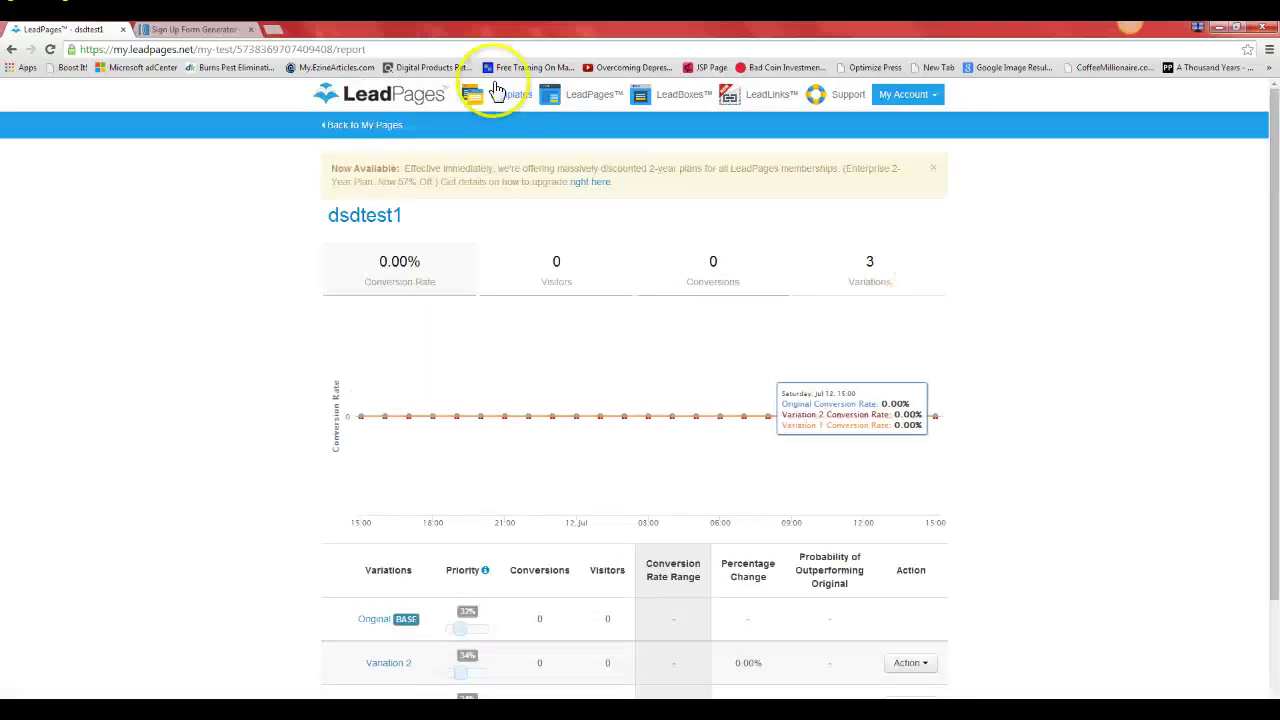
pyautogui.click(386, 94)
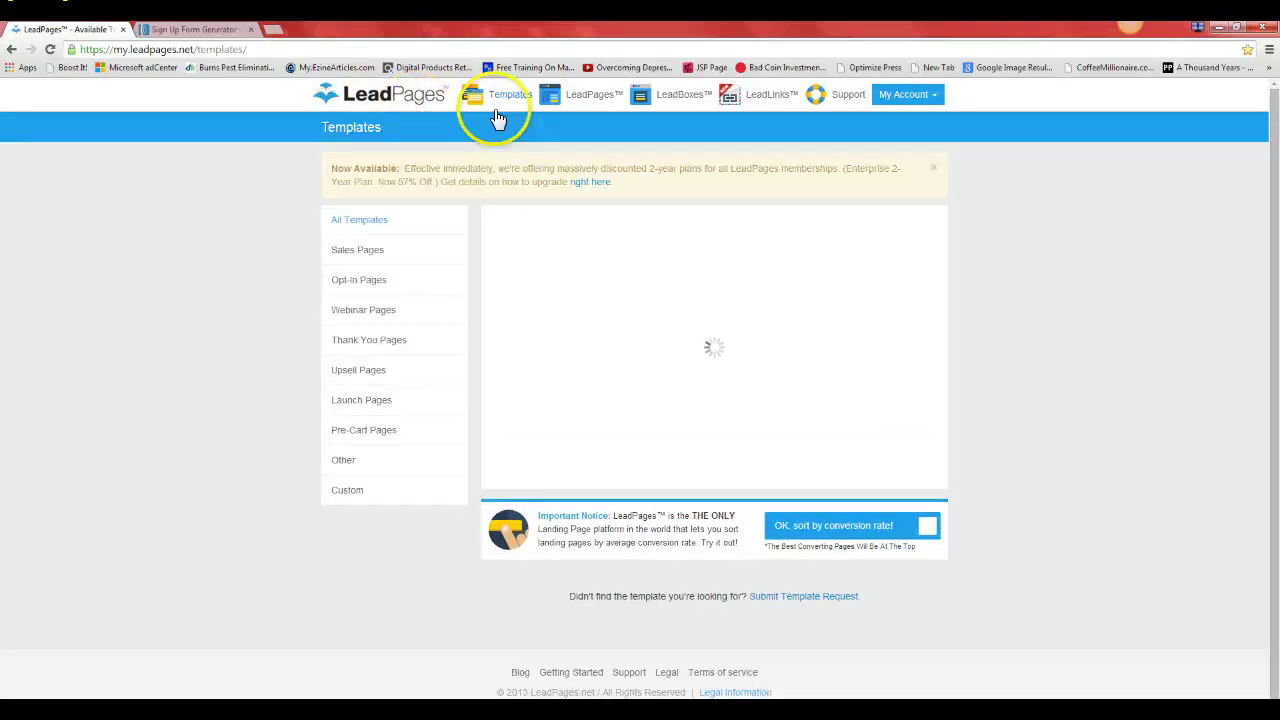
pyautogui.click(585, 97)
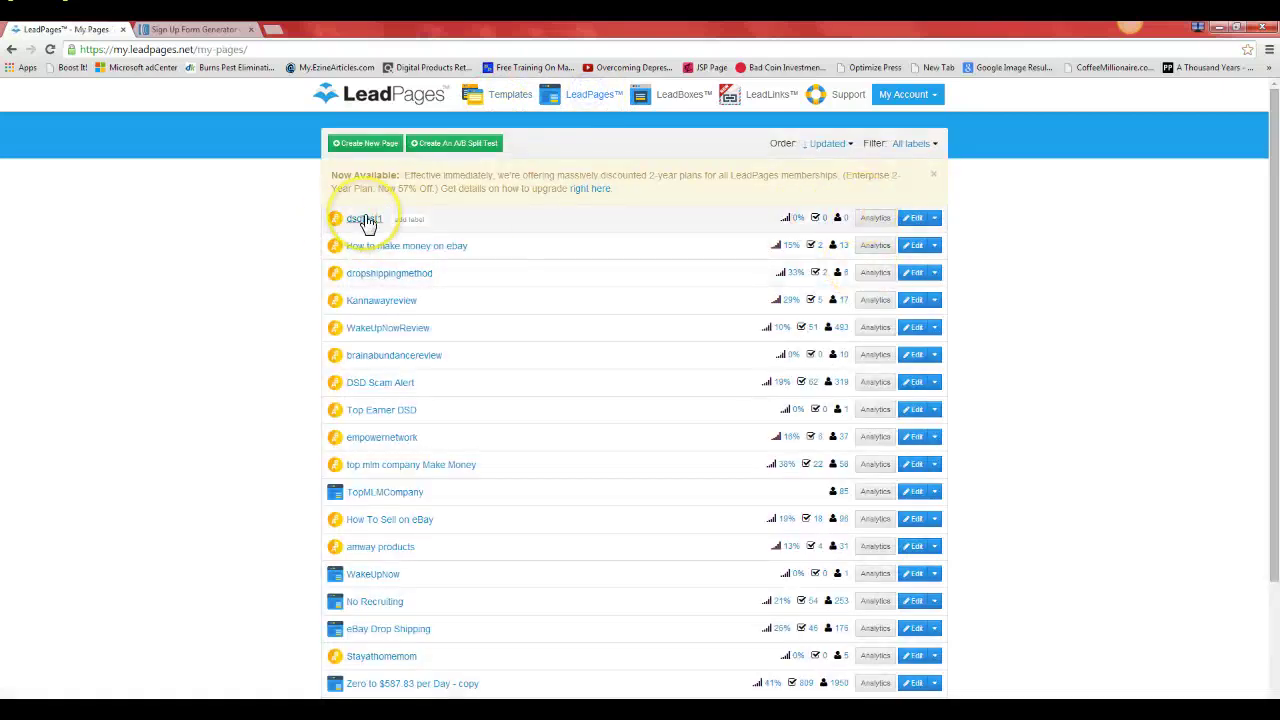
pyautogui.click(366, 222)
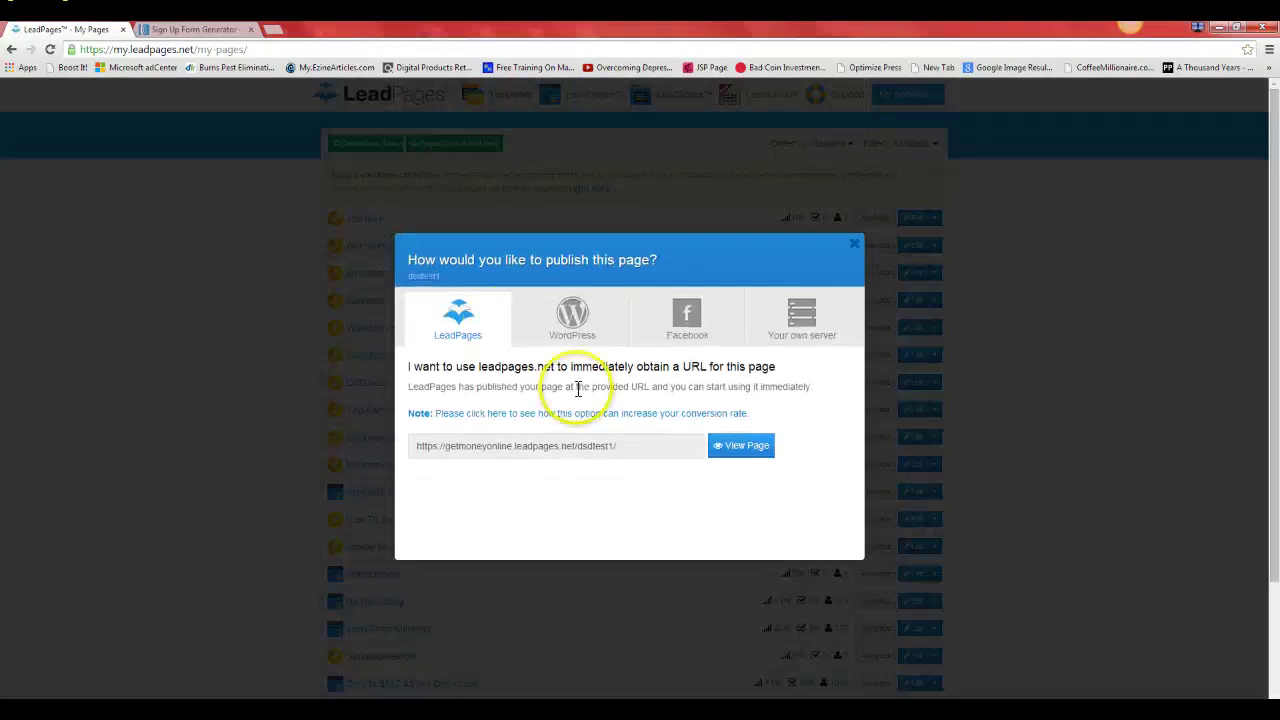
pyautogui.click(582, 445)
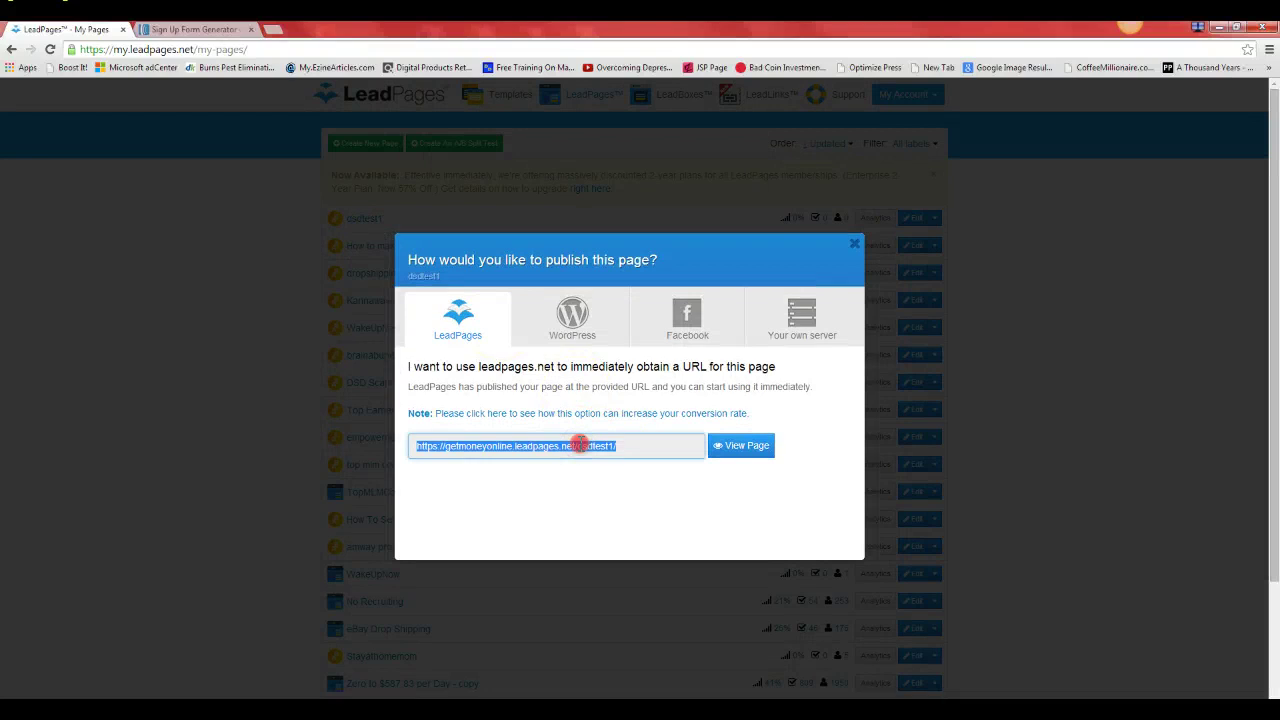
pyautogui.rightClick(588, 458)
pyautogui.click(614, 508)
# - View the live dsdtest1 page in a new tab, close the publishing dialog, and switch to it
pyautogui.click(760, 447)
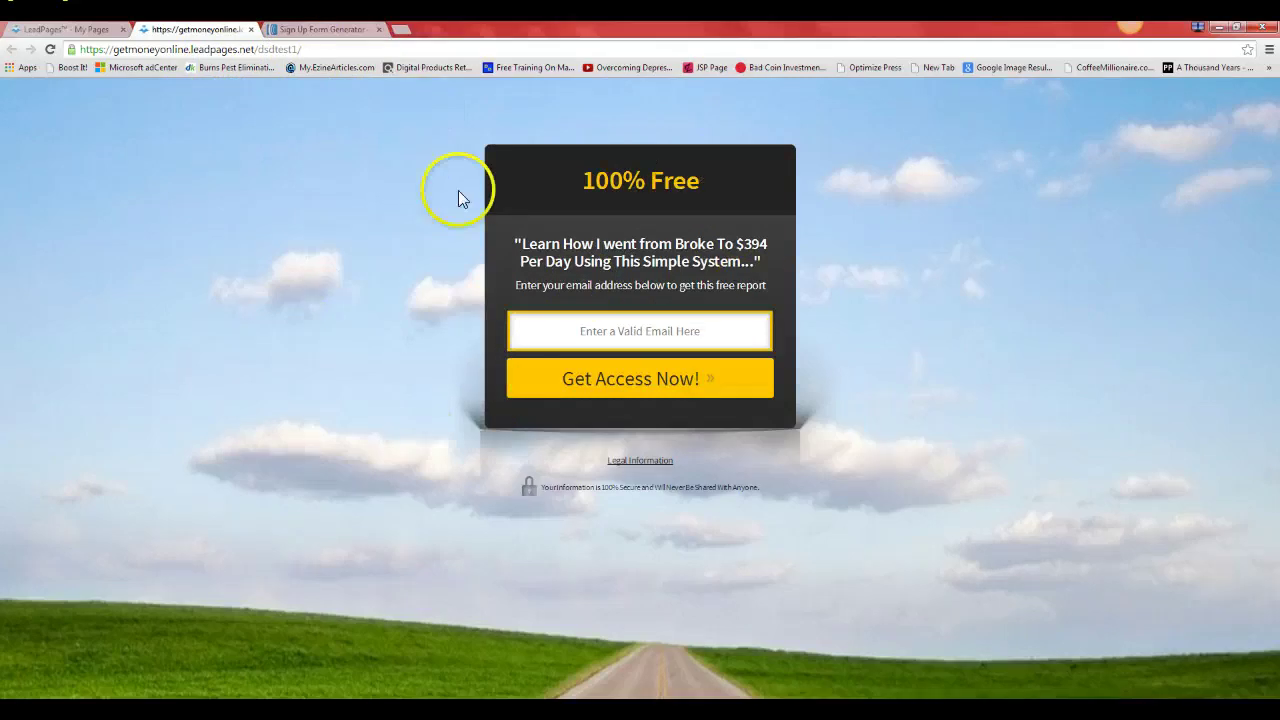
pyautogui.click(60, 29)
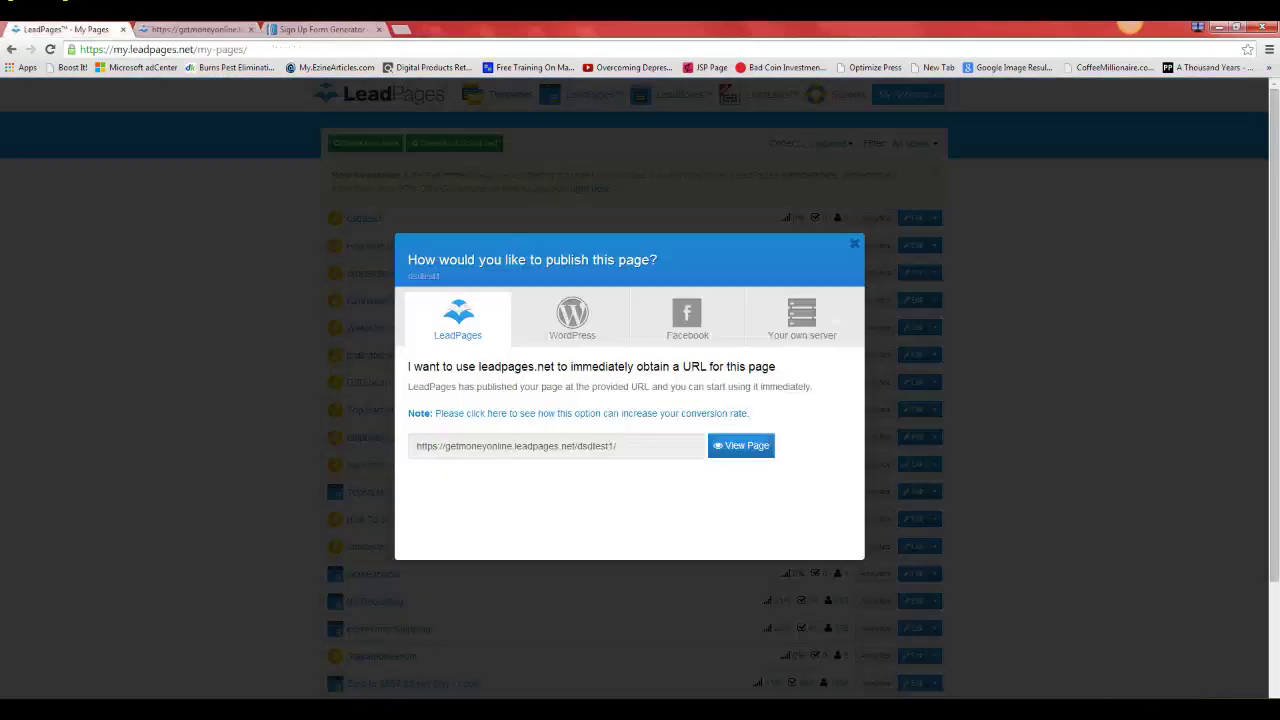
pyautogui.click(854, 244)
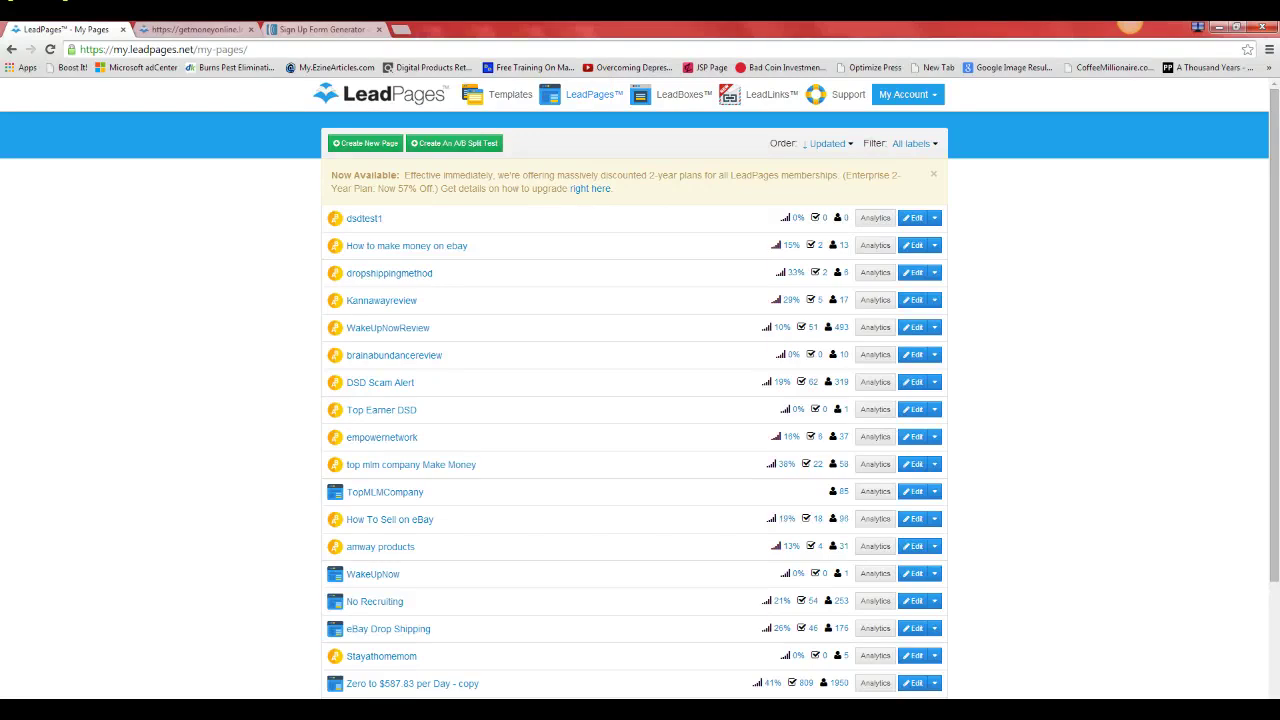
pyautogui.click(200, 29)
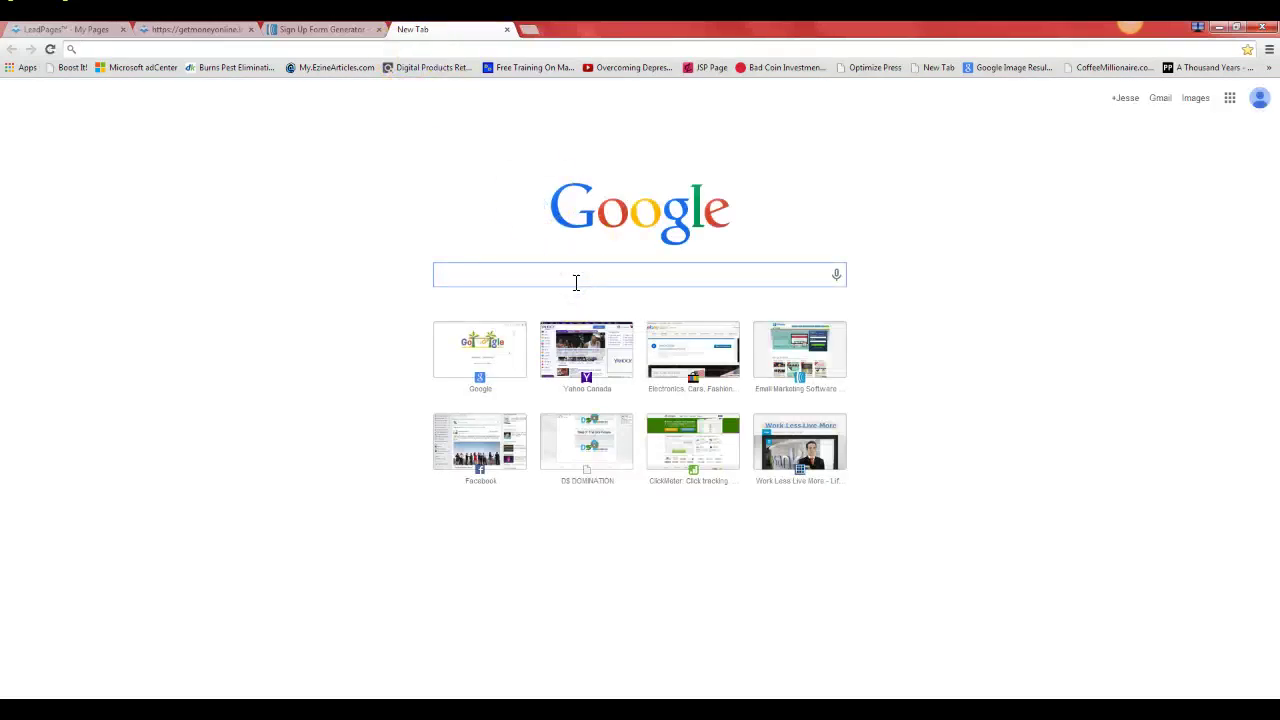
# - Google the solo-ad vendor's name and go to the second page of results
pyautogui.write('james starr')
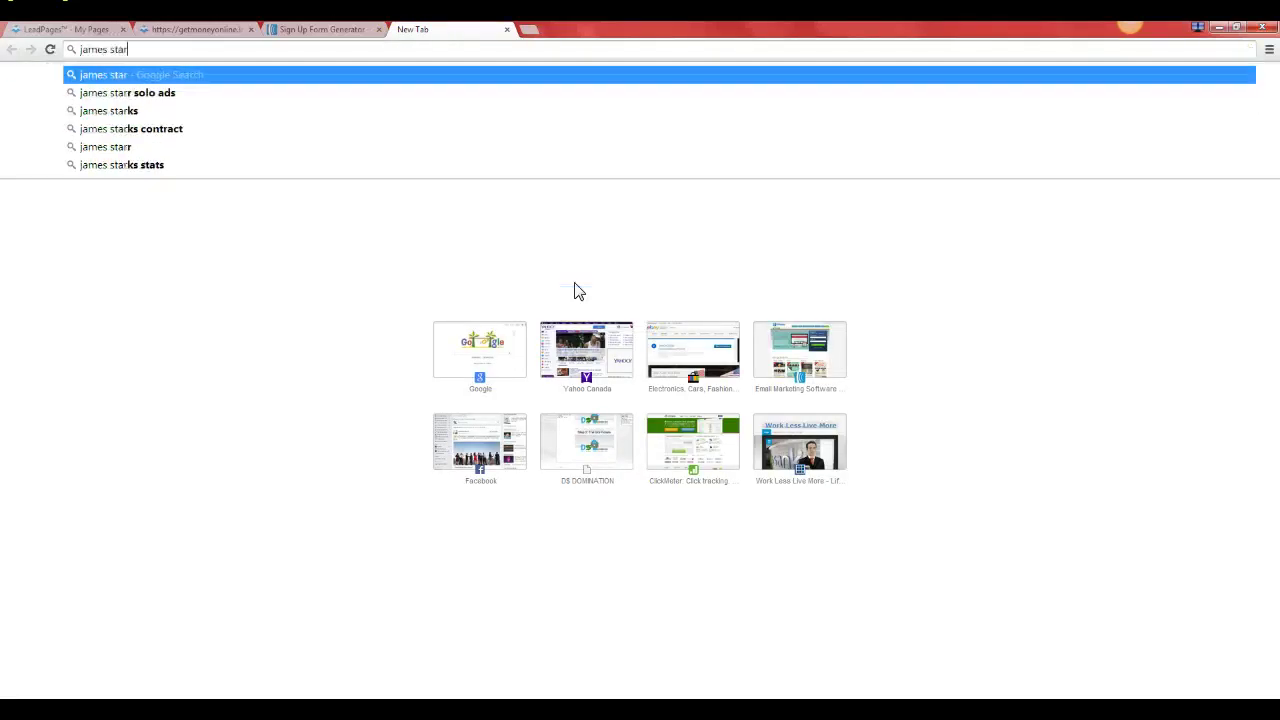
pyautogui.press('Return')
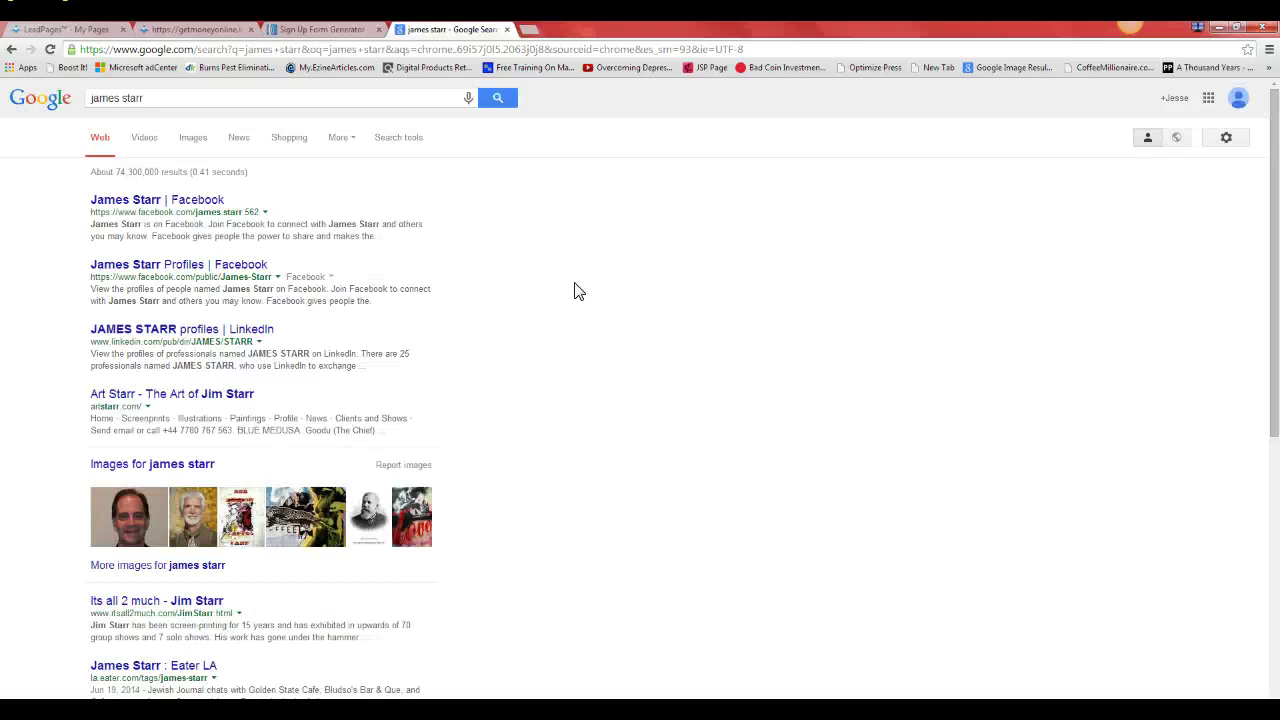
pyautogui.scroll(-3, 575, 290)
pyautogui.scroll(-1, 575, 290)
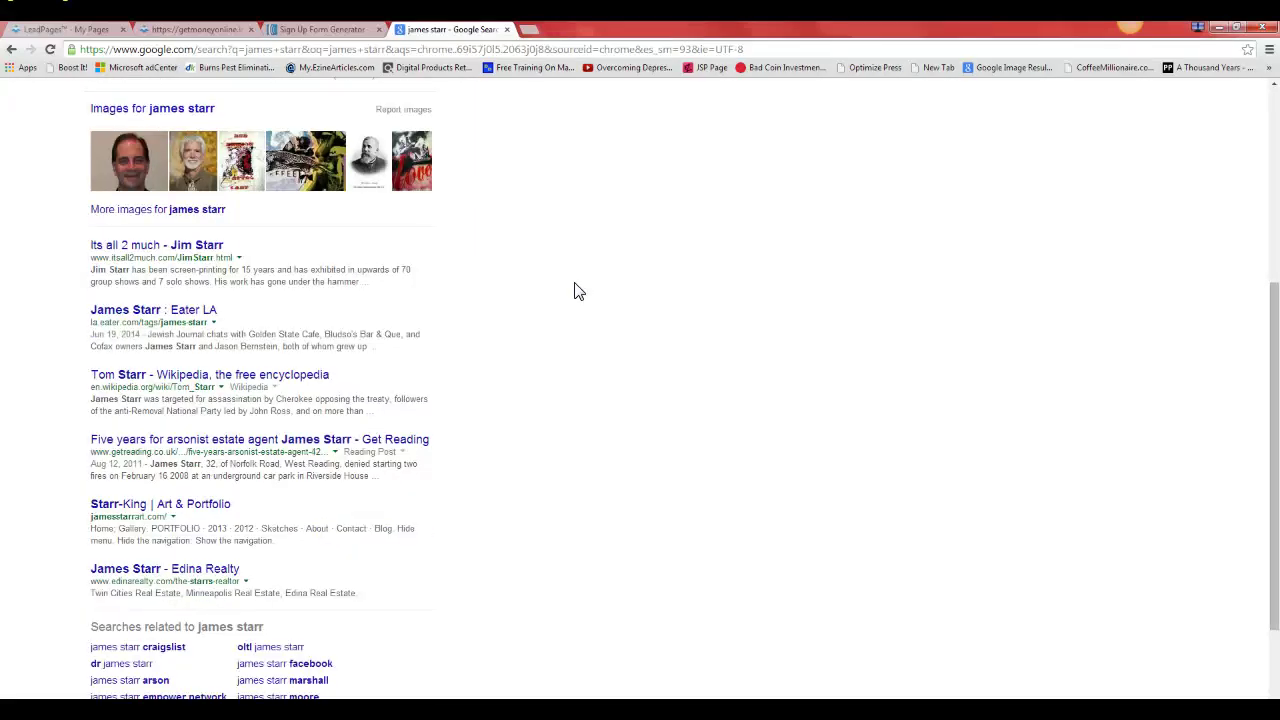
pyautogui.scroll(-1, 575, 290)
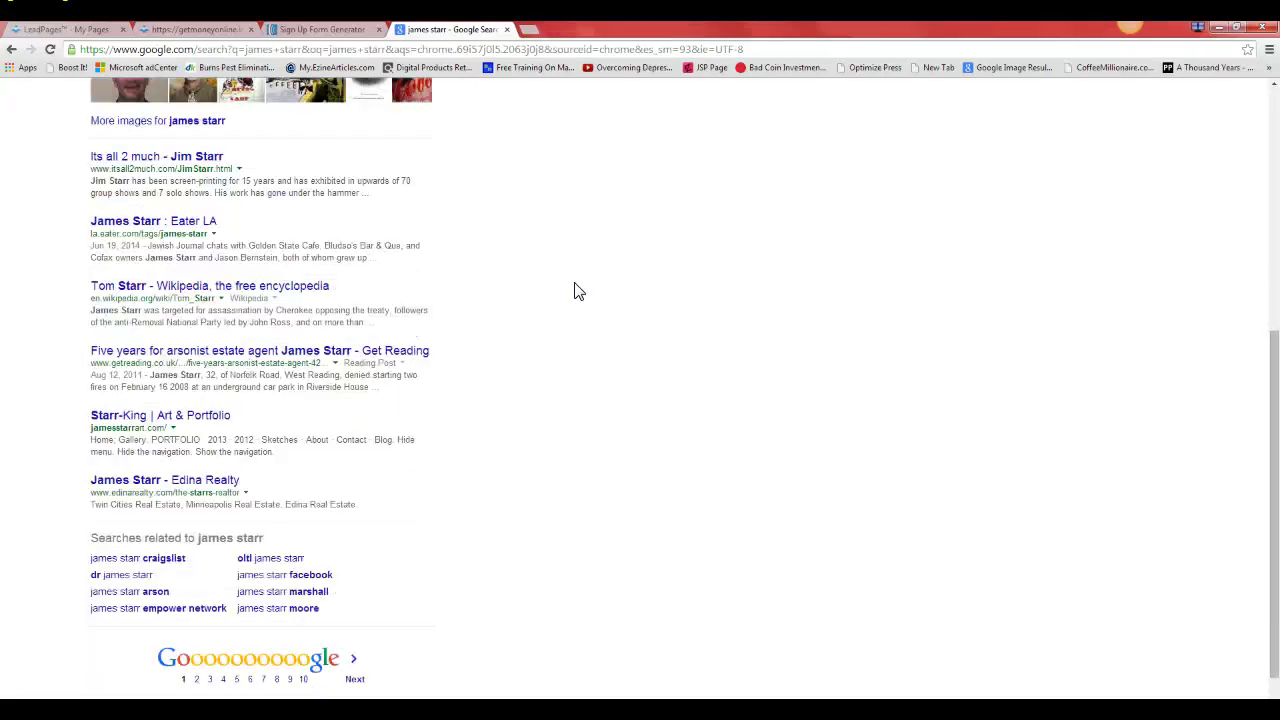
pyautogui.scroll(-1, 577, 290)
pyautogui.click(351, 634)
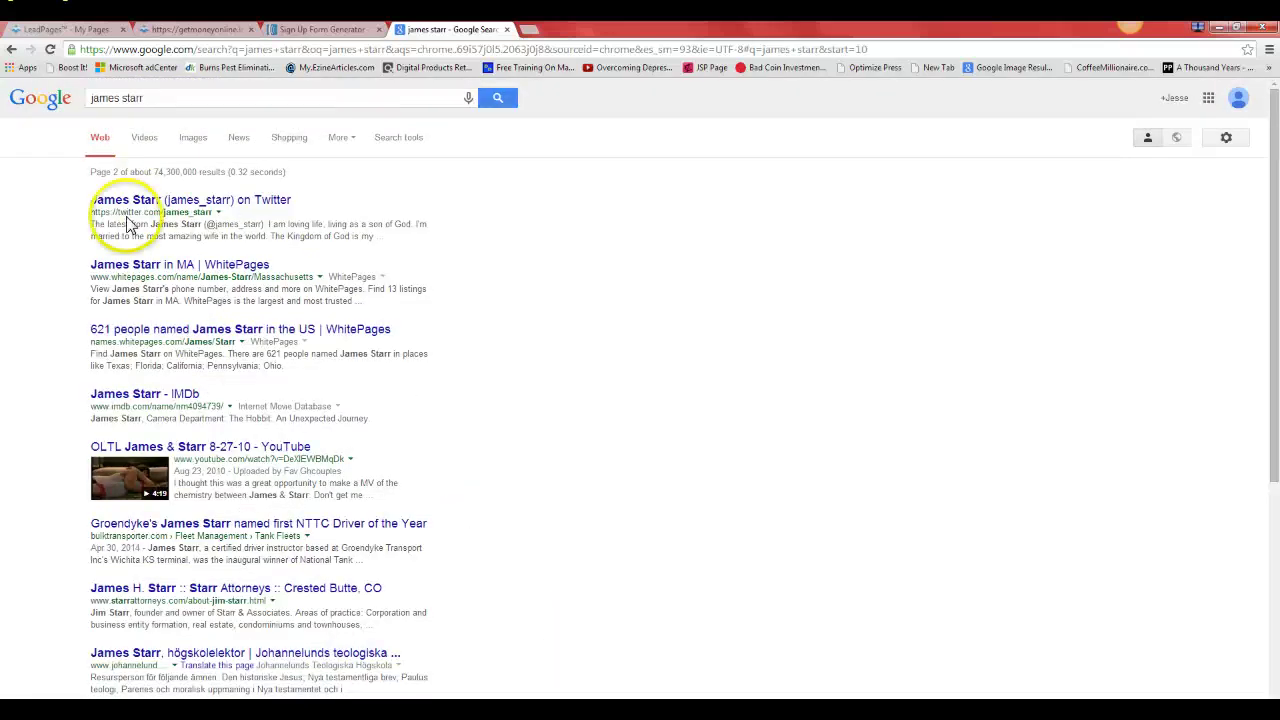
# - Add 'traffic' to the query and open the boosttrafficlab.com result
pyautogui.click(167, 99)
pyautogui.write('t')
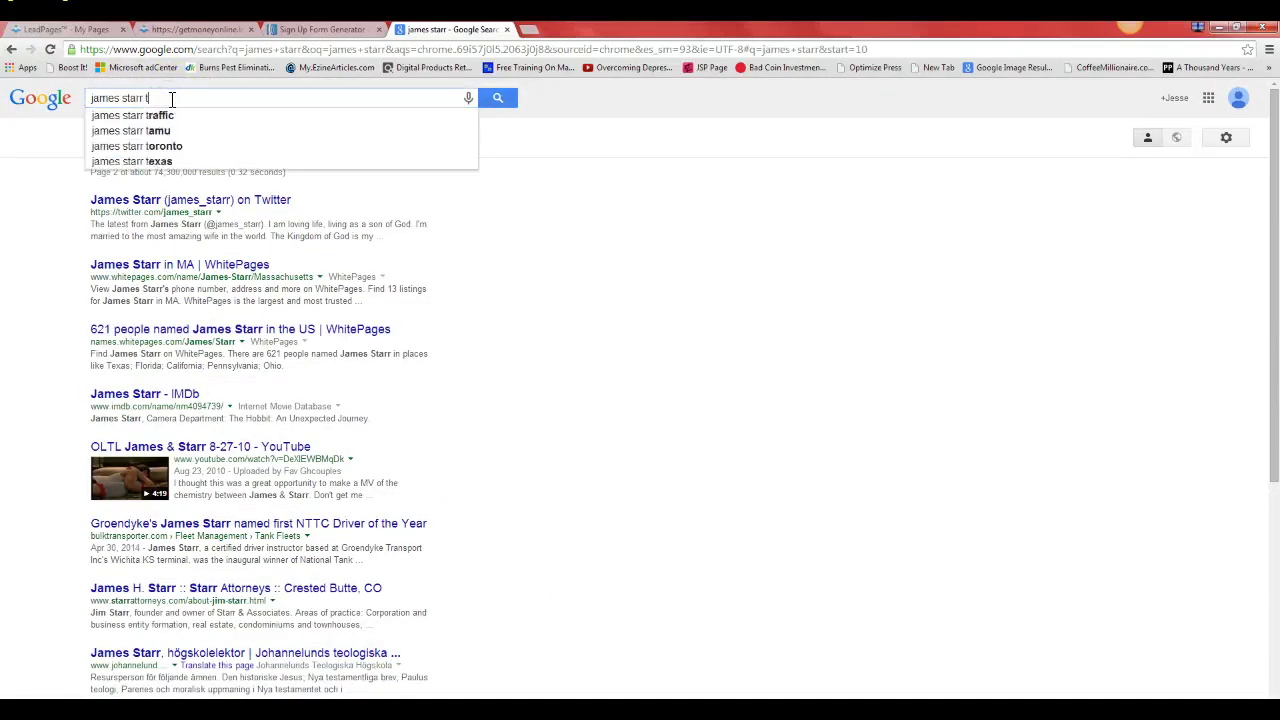
pyautogui.write('raffic')
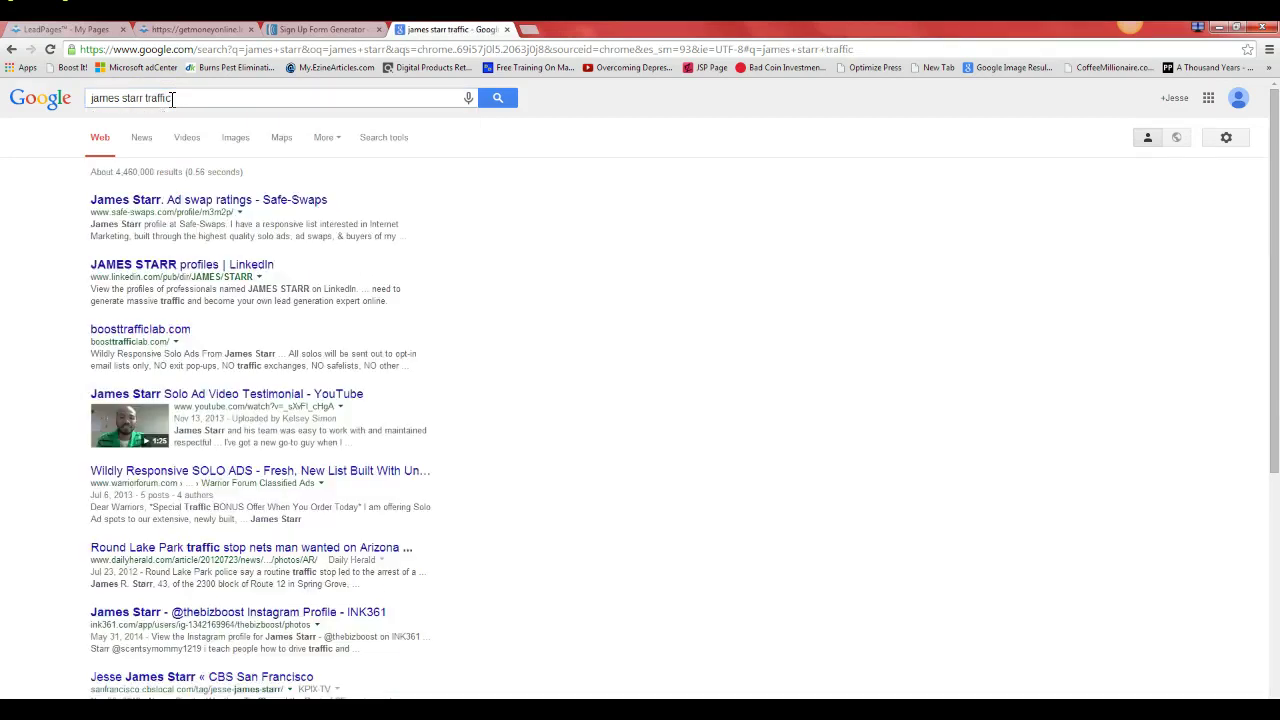
pyautogui.scroll(-2, 342, 263)
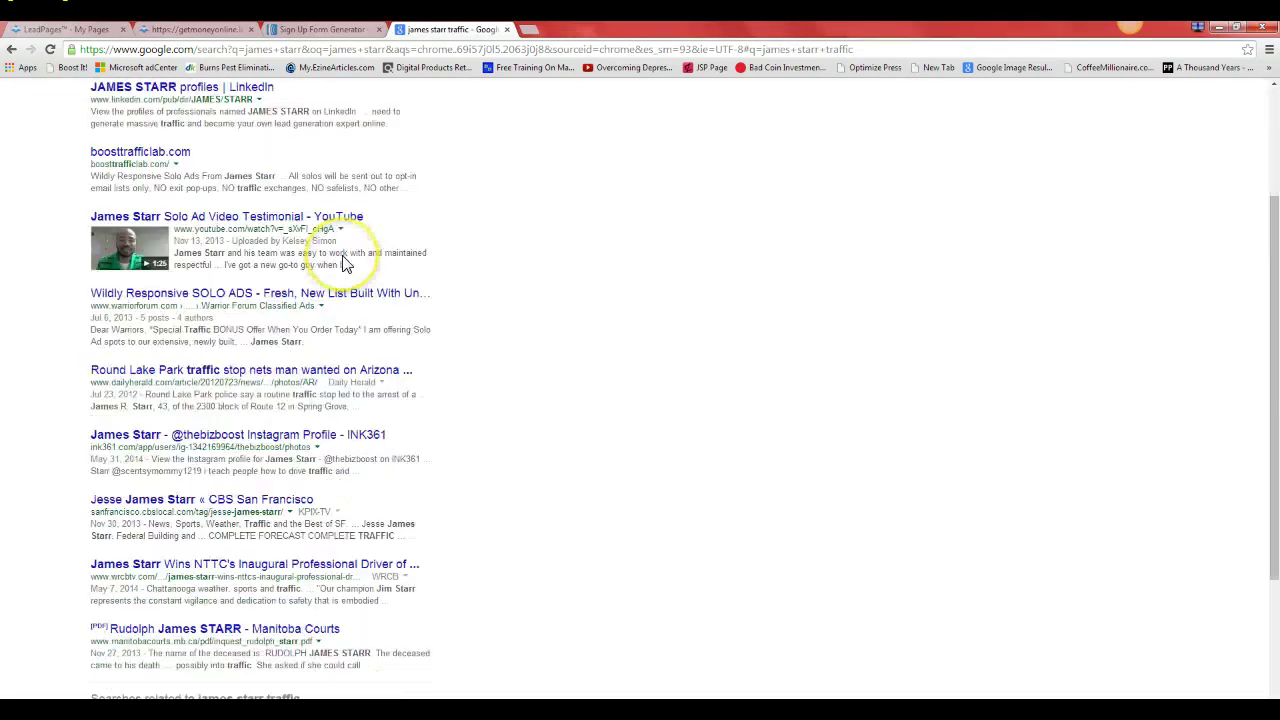
pyautogui.click(148, 157)
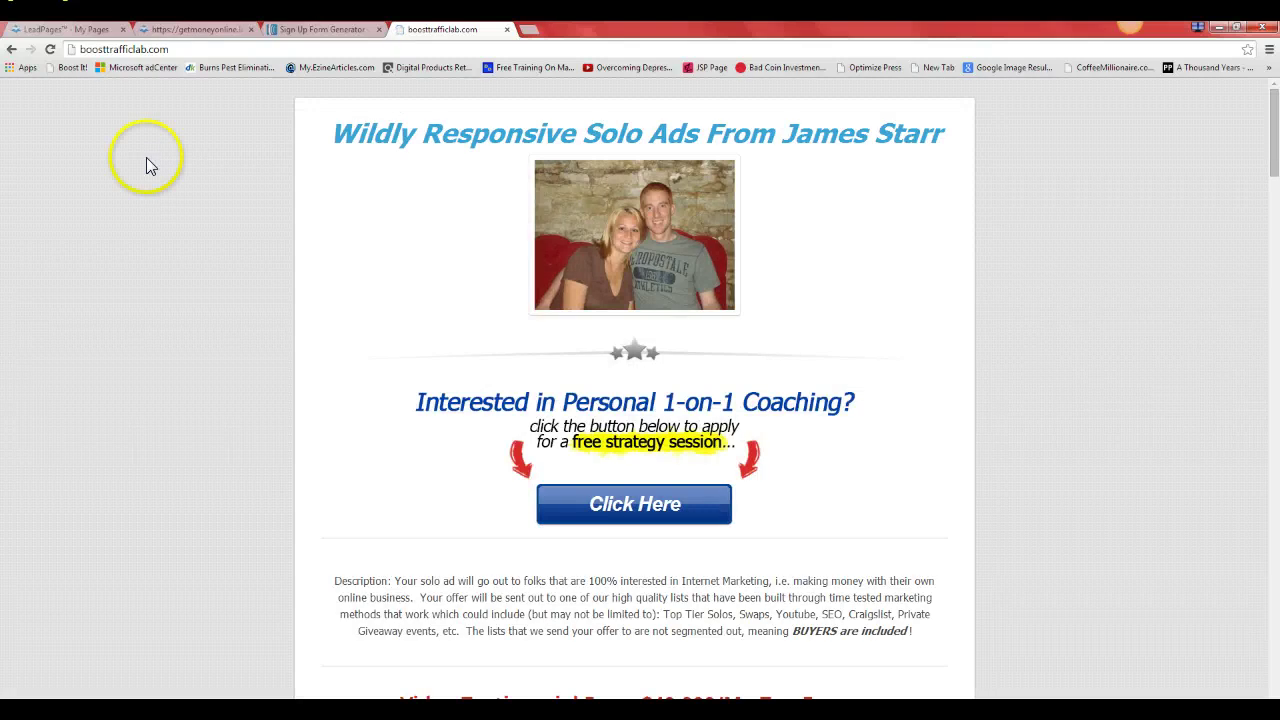
# - Read through boosttrafficlab.com's solo ad terms and testimonials, then select the site address
pyautogui.scroll(-20, 146, 157)
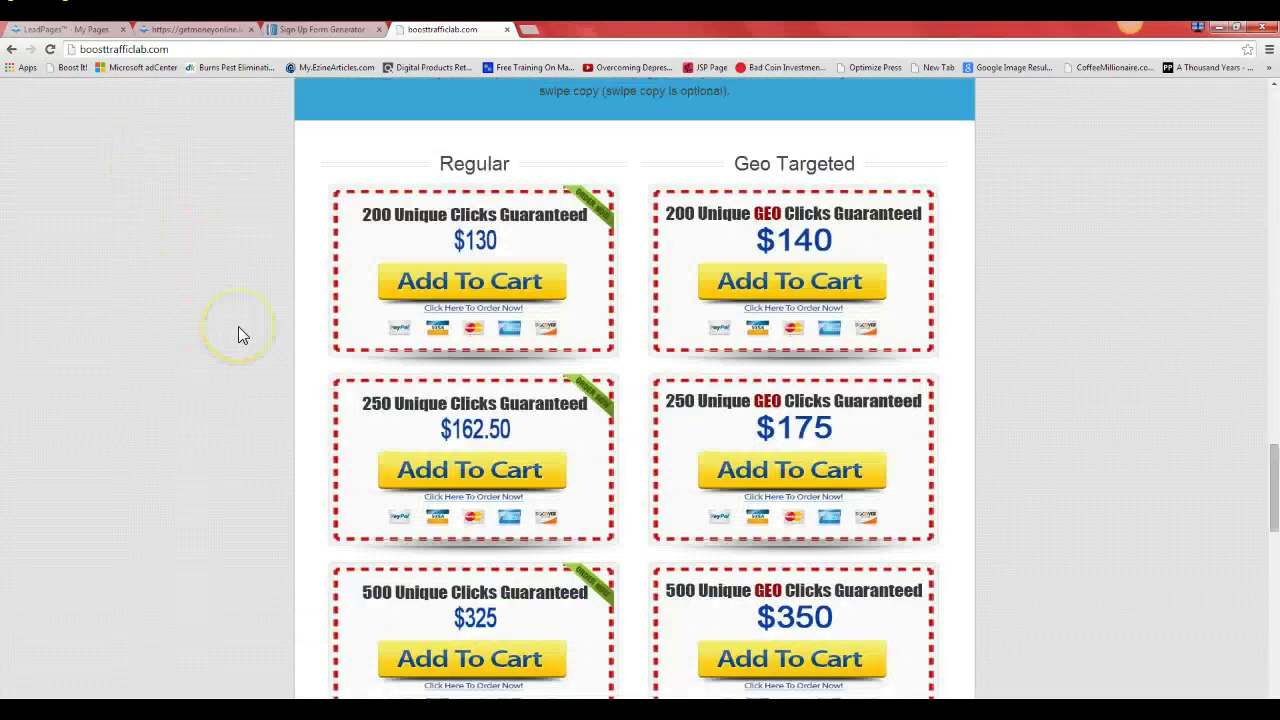
pyautogui.scroll(15, 238, 326)
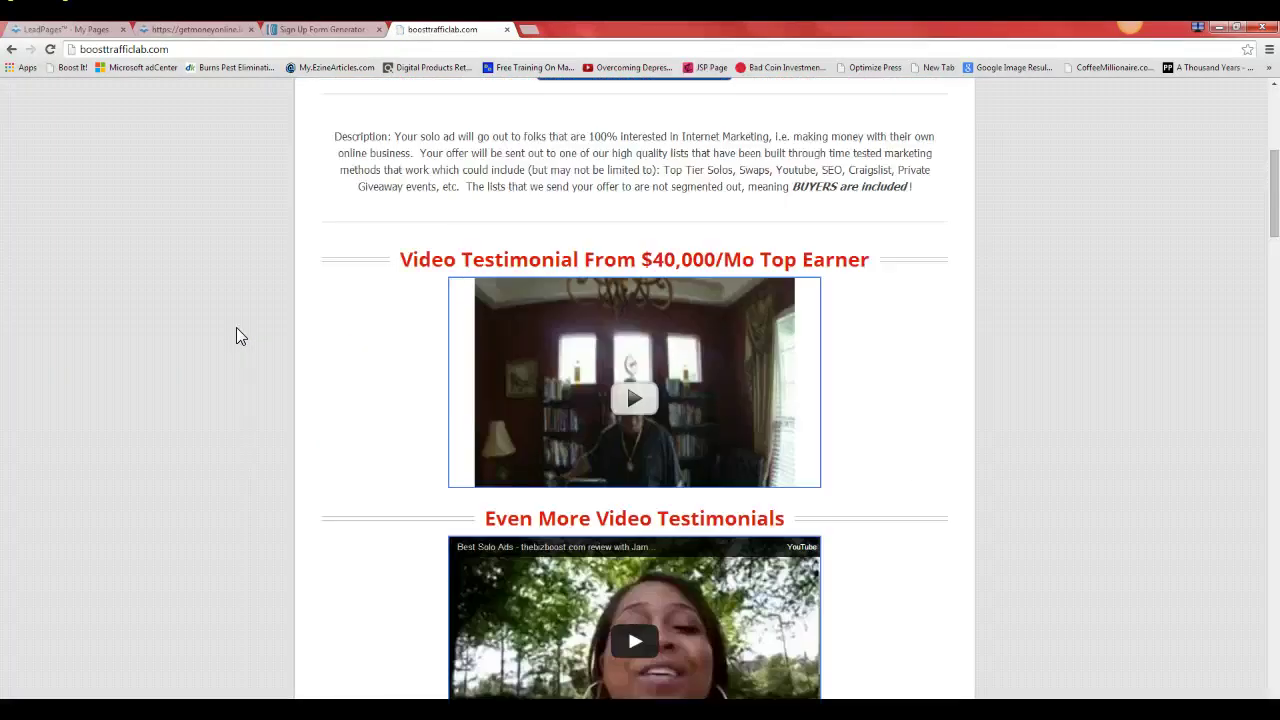
pyautogui.scroll(4, 237, 330)
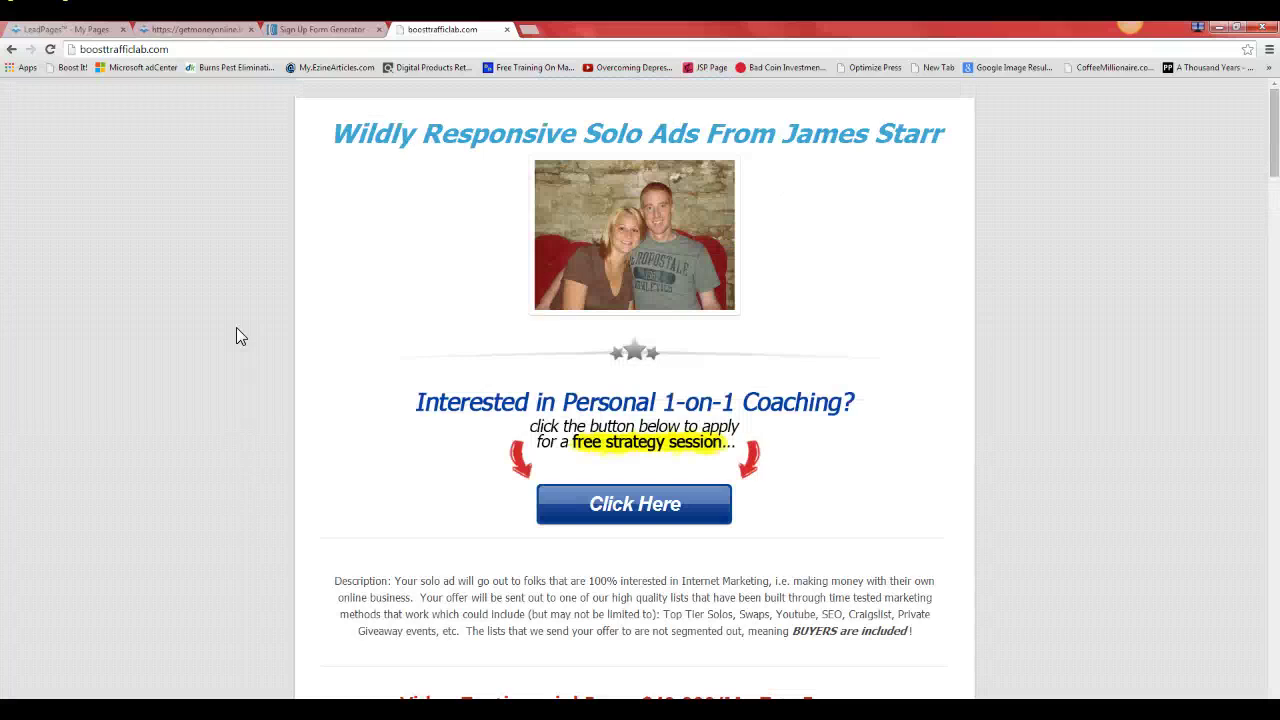
pyautogui.scroll(-12, 236, 328)
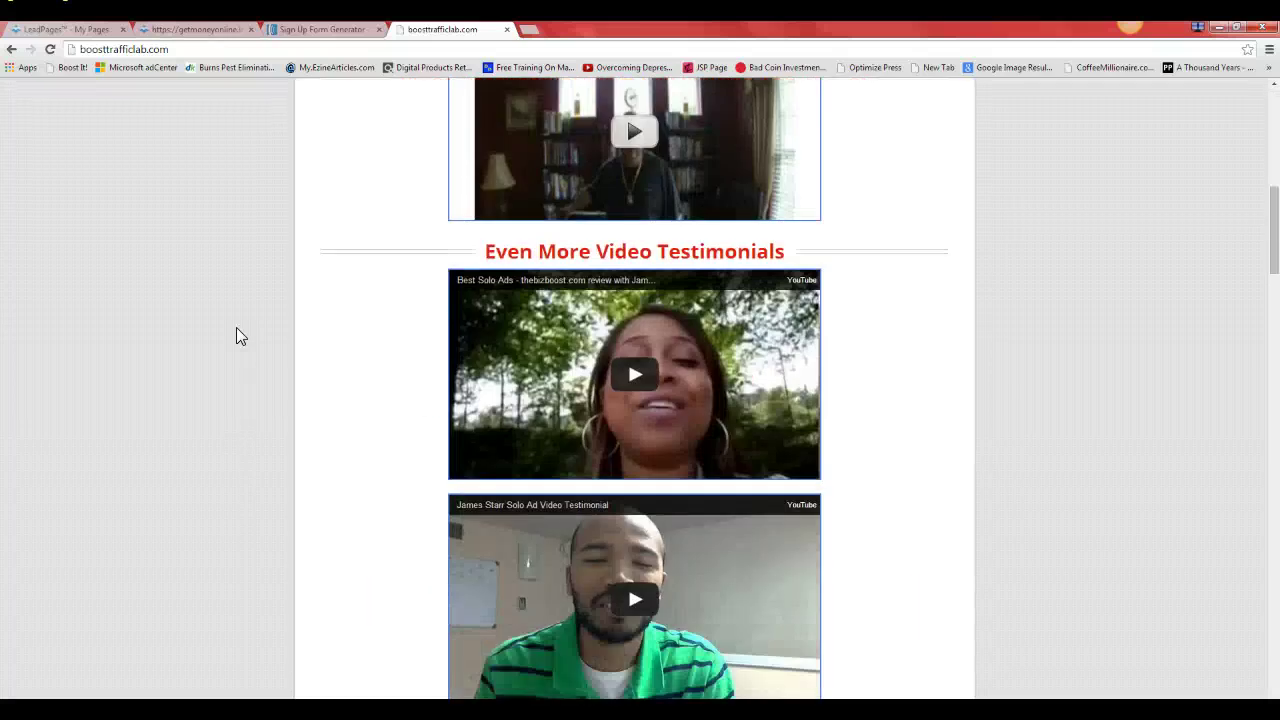
pyautogui.scroll(-6, 236, 327)
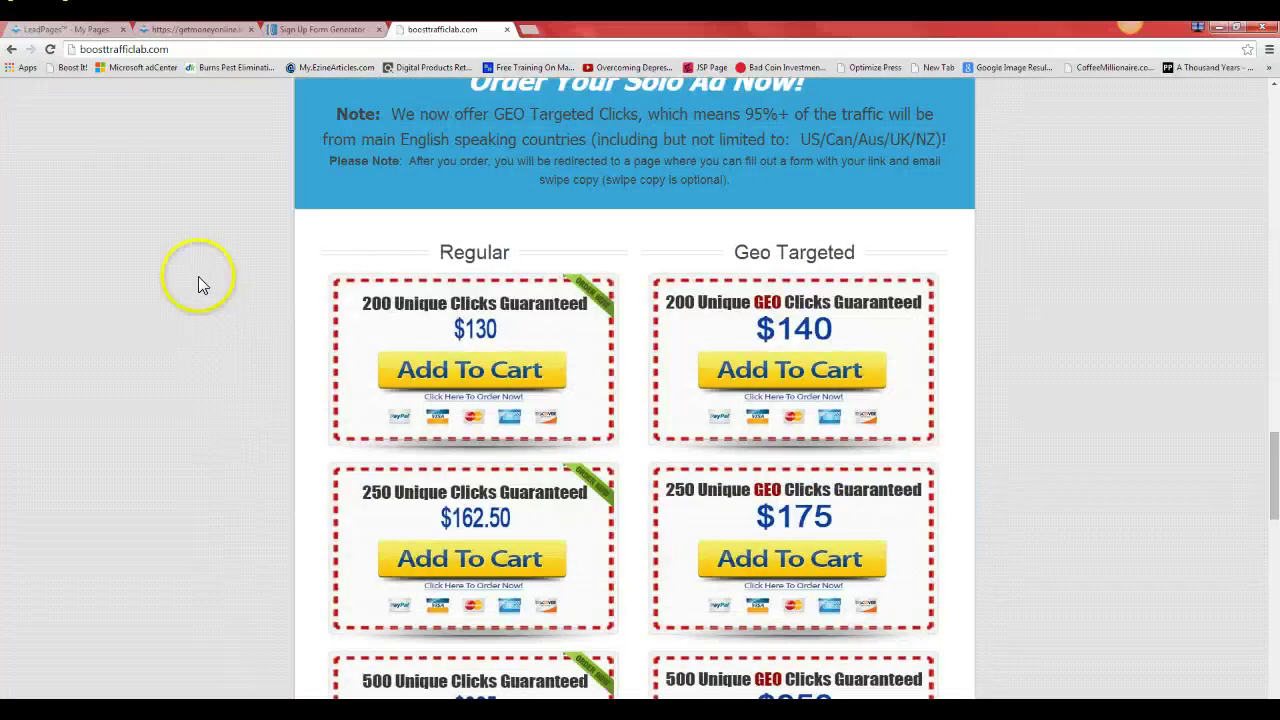
pyautogui.scroll(-8, 200, 286)
pyautogui.scroll(-4, 198, 280)
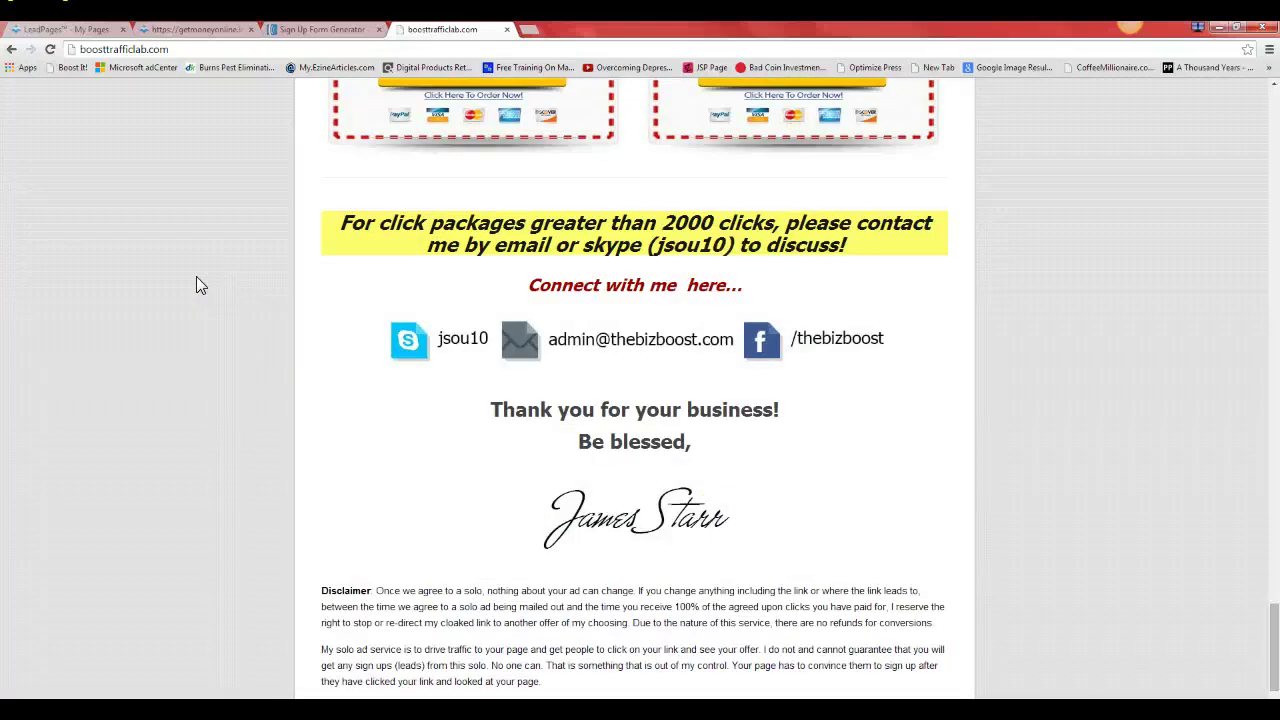
pyautogui.scroll(3, 196, 280)
pyautogui.scroll(10, 197, 279)
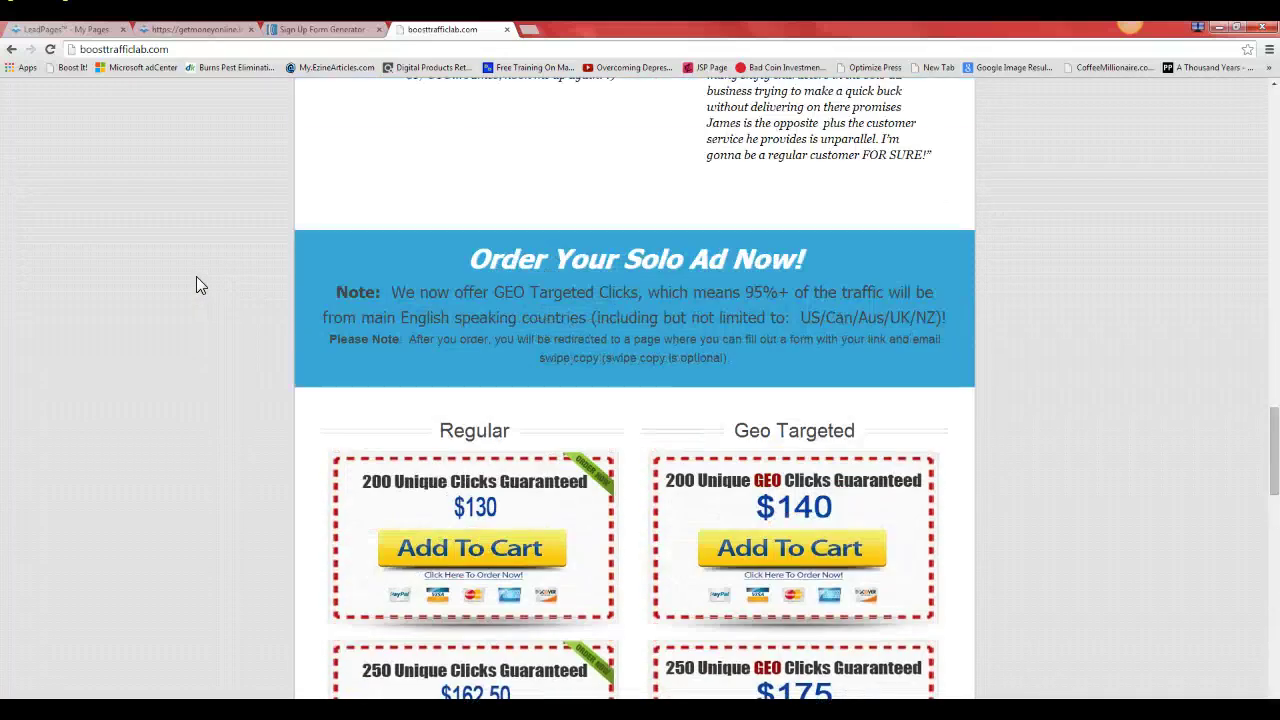
pyautogui.scroll(-2, 197, 280)
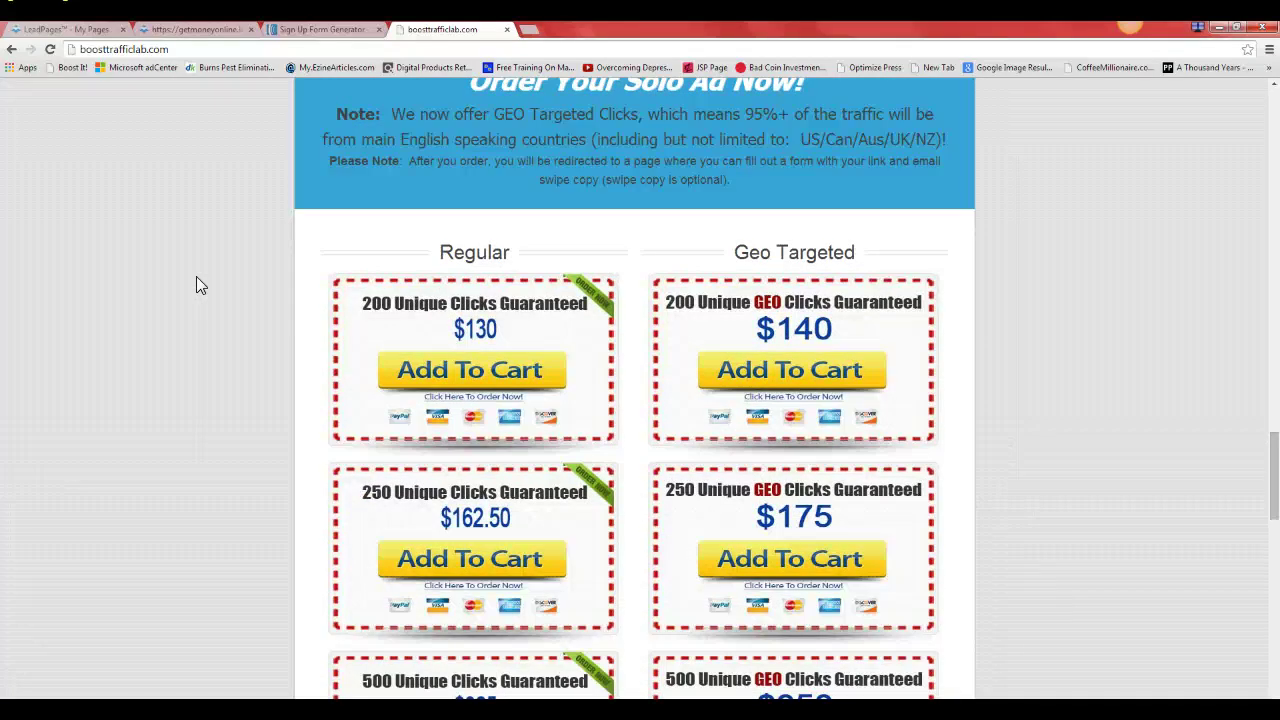
pyautogui.scroll(-2, 196, 285)
pyautogui.scroll(2, 196, 285)
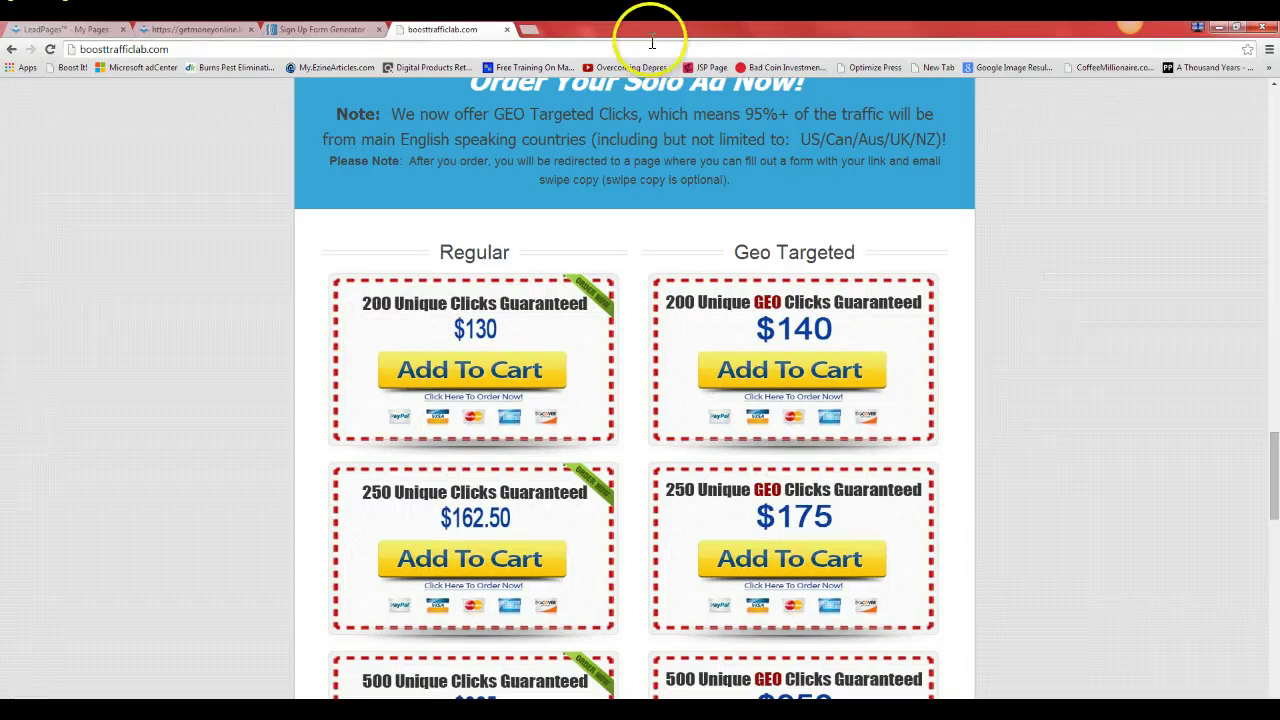
pyautogui.scroll(15, 563, 177)
pyautogui.scroll(5, 567, 175)
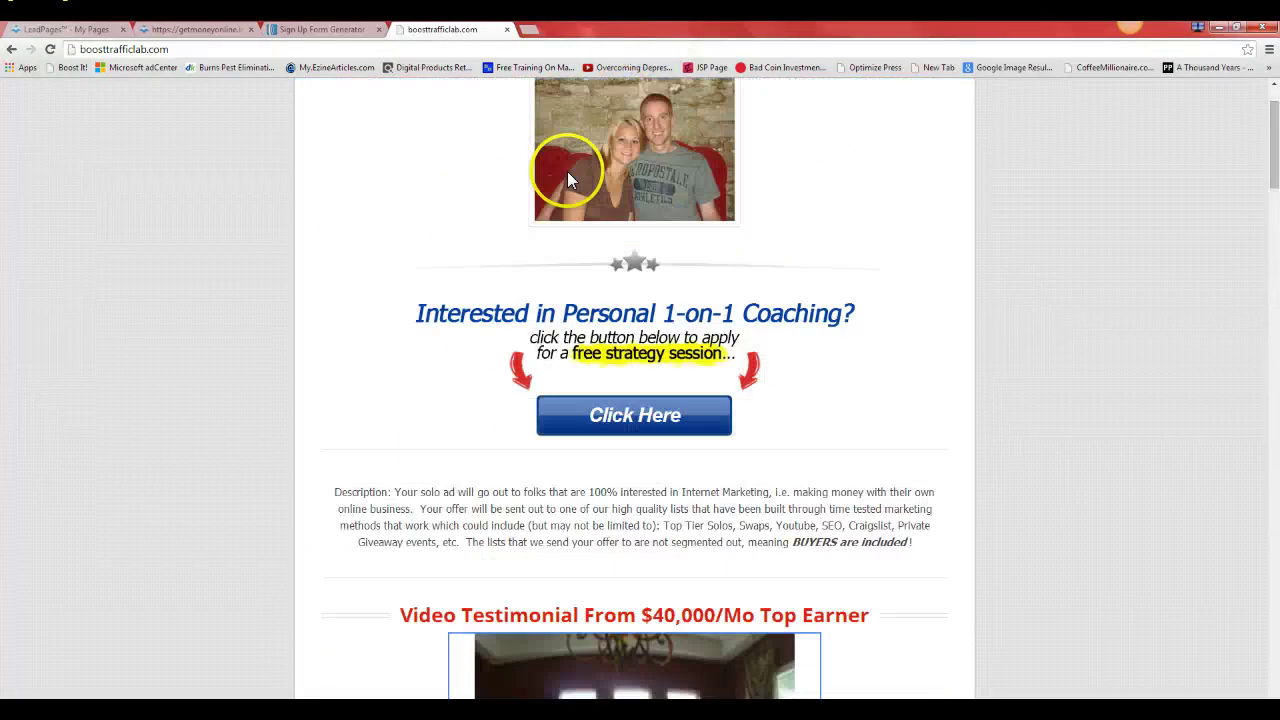
pyautogui.click(415, 47)
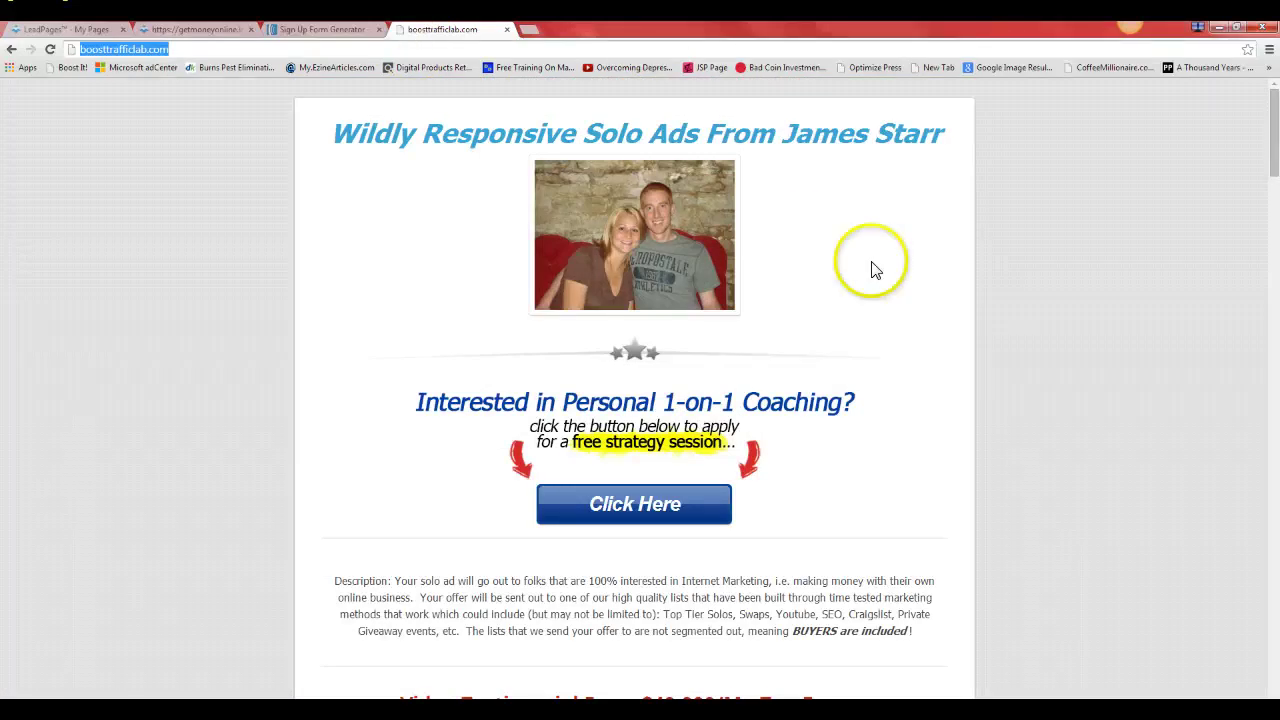
# - Scroll down to the 'Order Your Solo Ad Now!' Regular and Geo Targeted pricing boxes
pyautogui.scroll(-12, 931, 349)
pyautogui.scroll(-6, 937, 349)
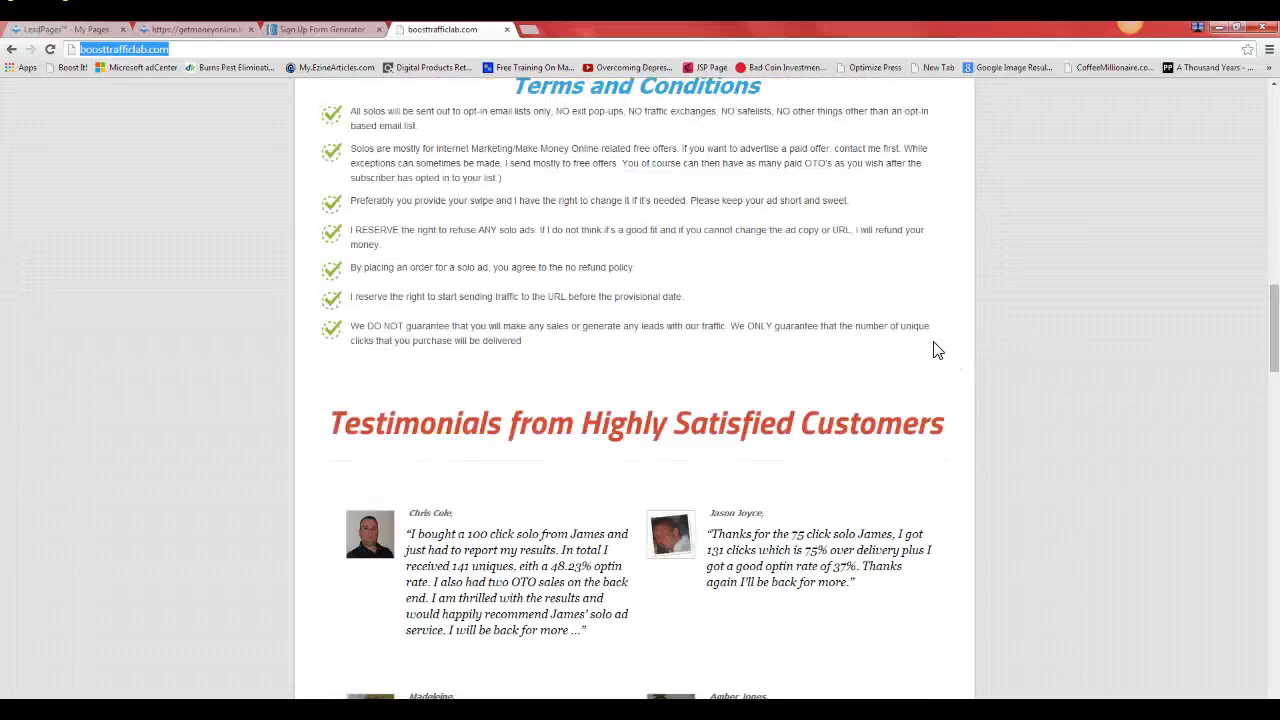
pyautogui.scroll(-1, 937, 349)
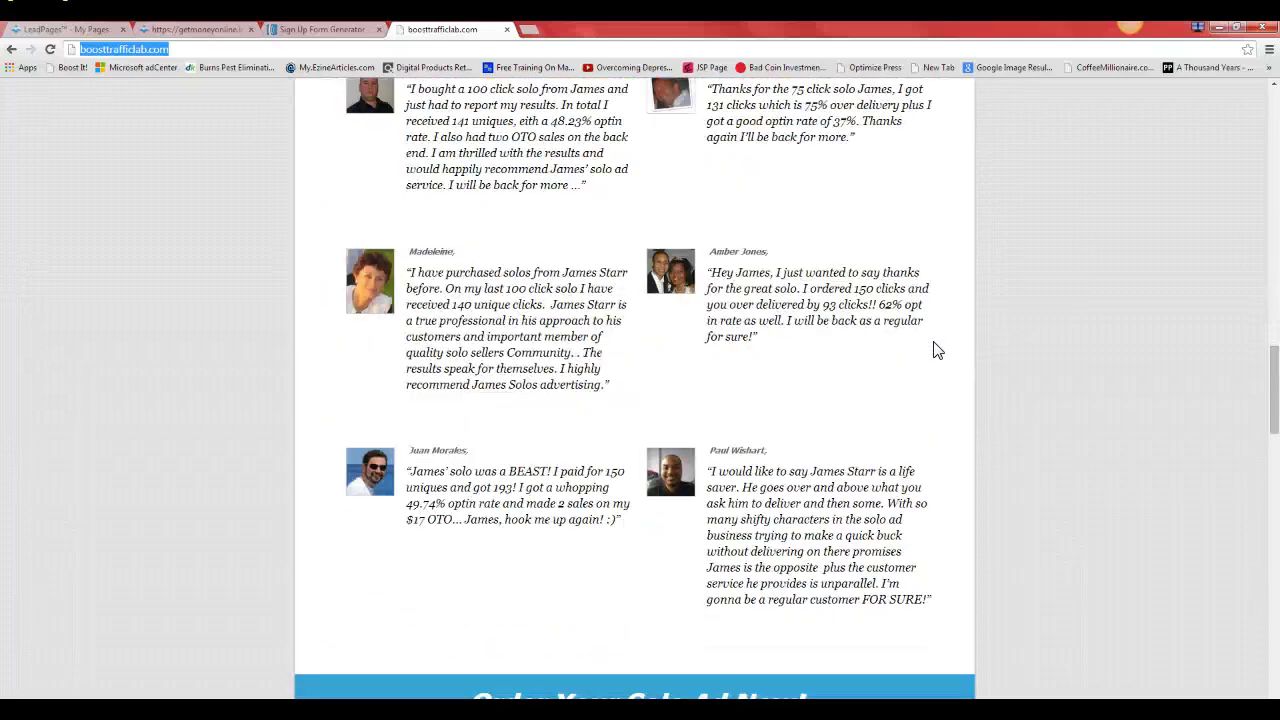
pyautogui.scroll(-5, 937, 349)
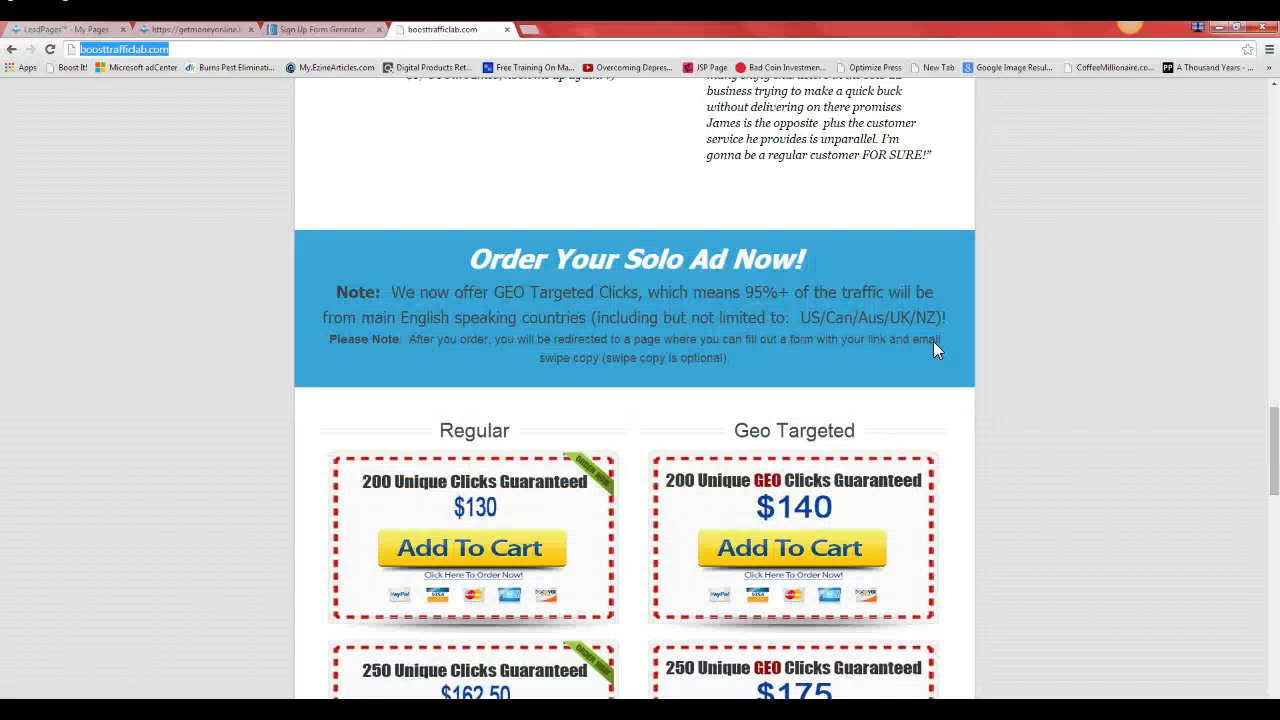
pyautogui.scroll(-3, 935, 347)
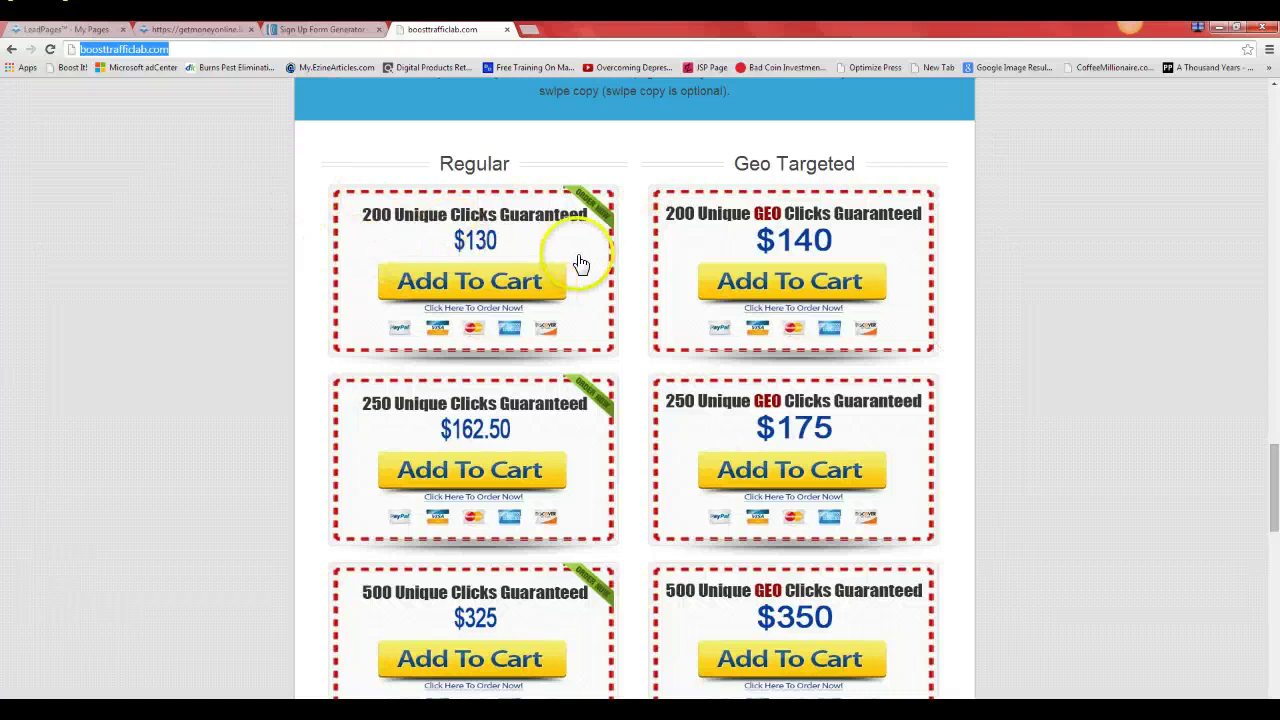
pyautogui.scroll(2, 594, 306)
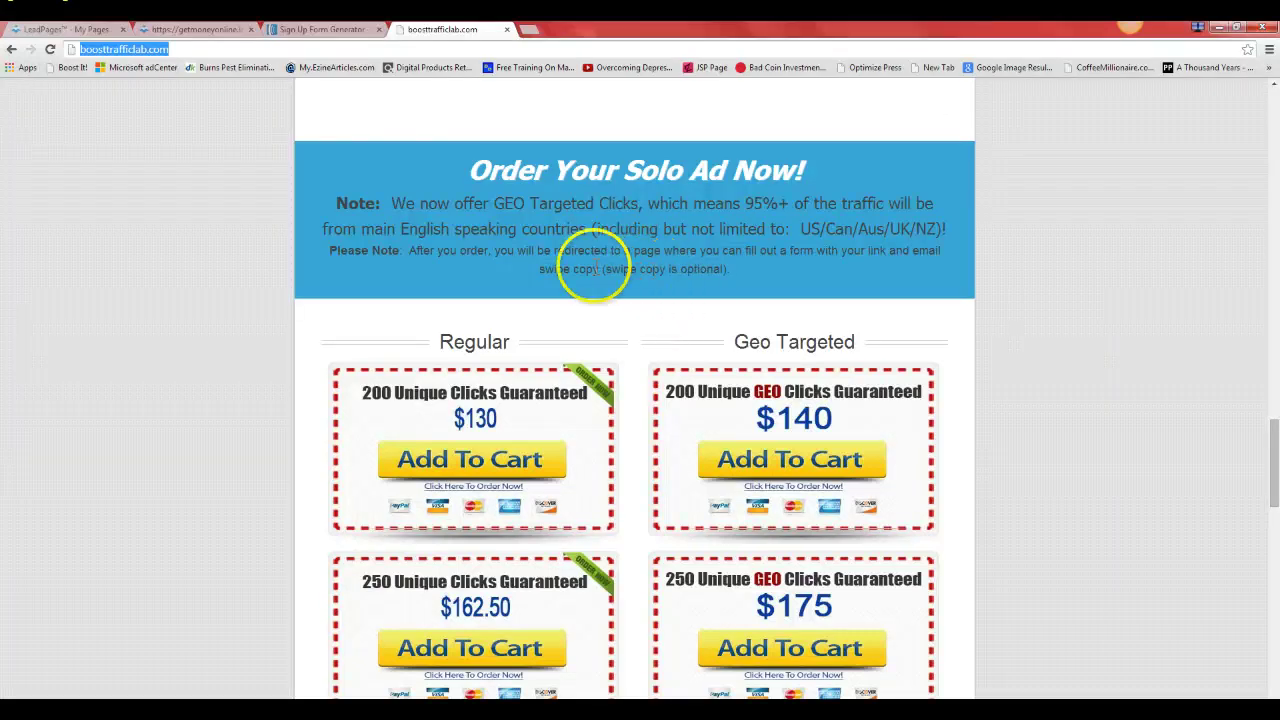
# - Copy the getmoneyonline.leadpages.net/dsdtest1 address from the live squeeze page tab
pyautogui.moveTo(601, 269); pyautogui.dragTo(740, 264)
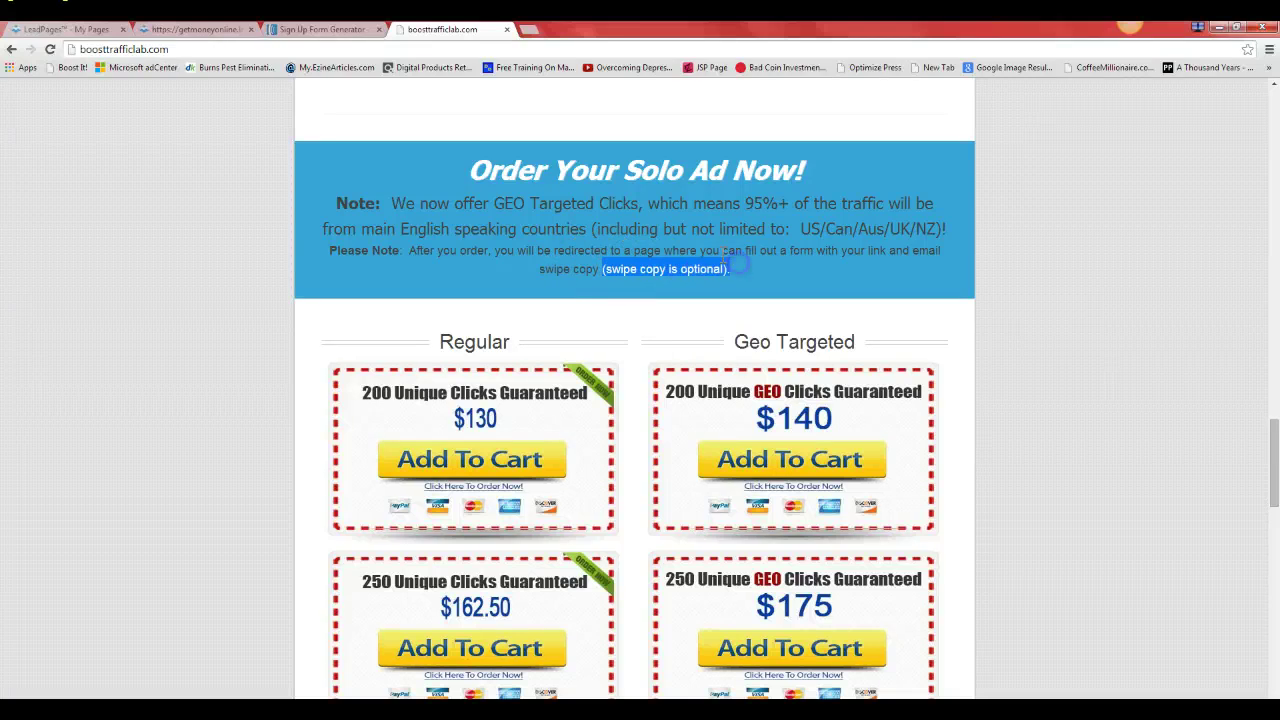
pyautogui.click(162, 32)
pyautogui.click(222, 49)
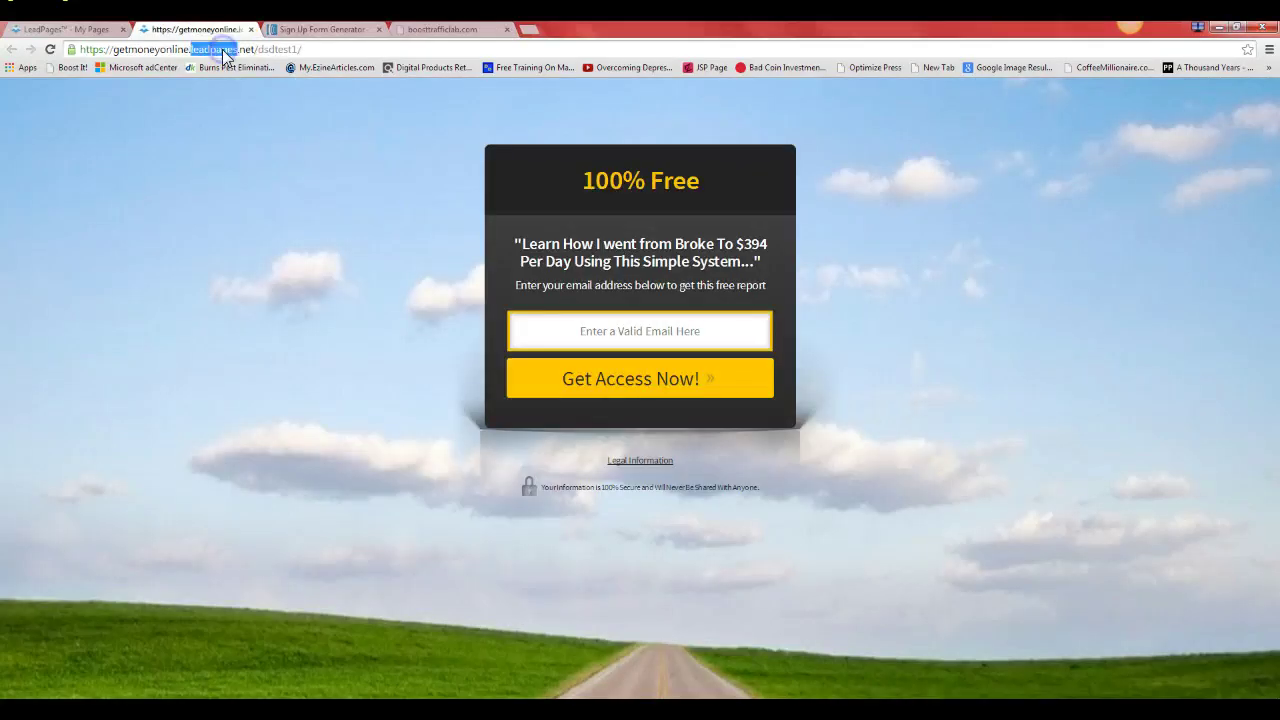
pyautogui.rightClick(222, 49)
pyautogui.click(250, 97)
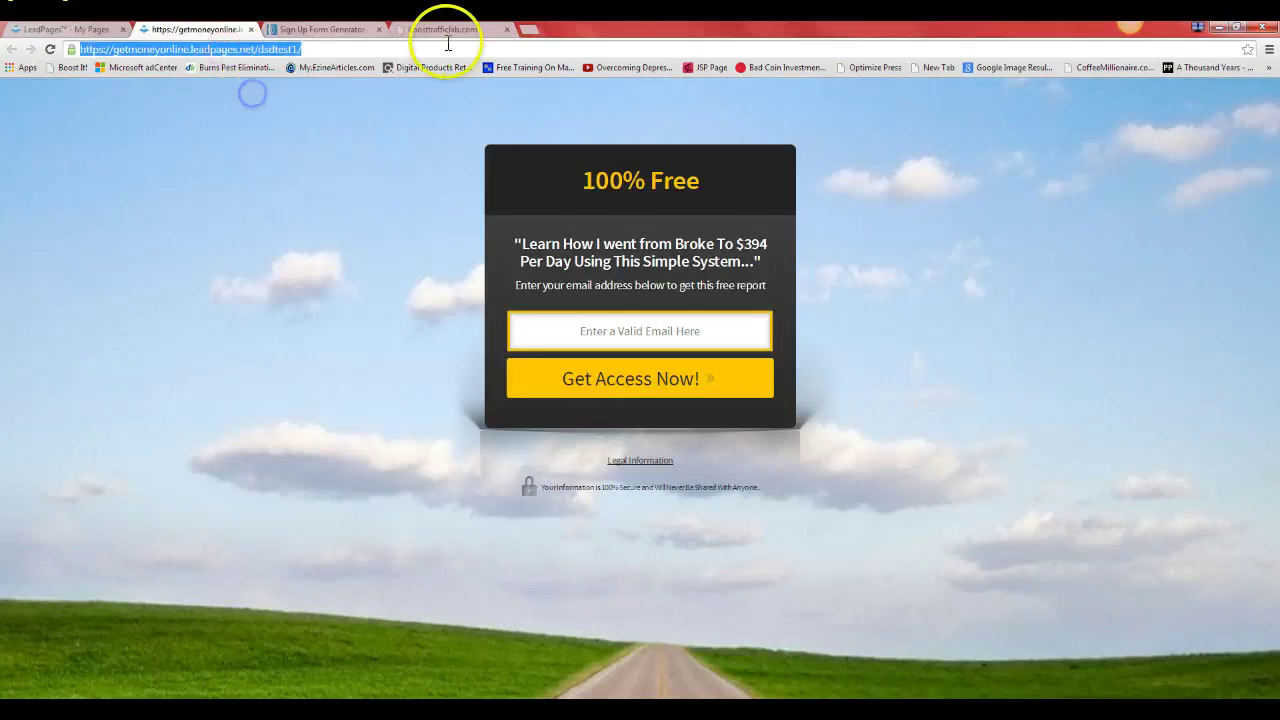
# - Cycle through the open tabs and land back on the LeadPages My Pages list
pyautogui.click(320, 29)
pyautogui.click(428, 30)
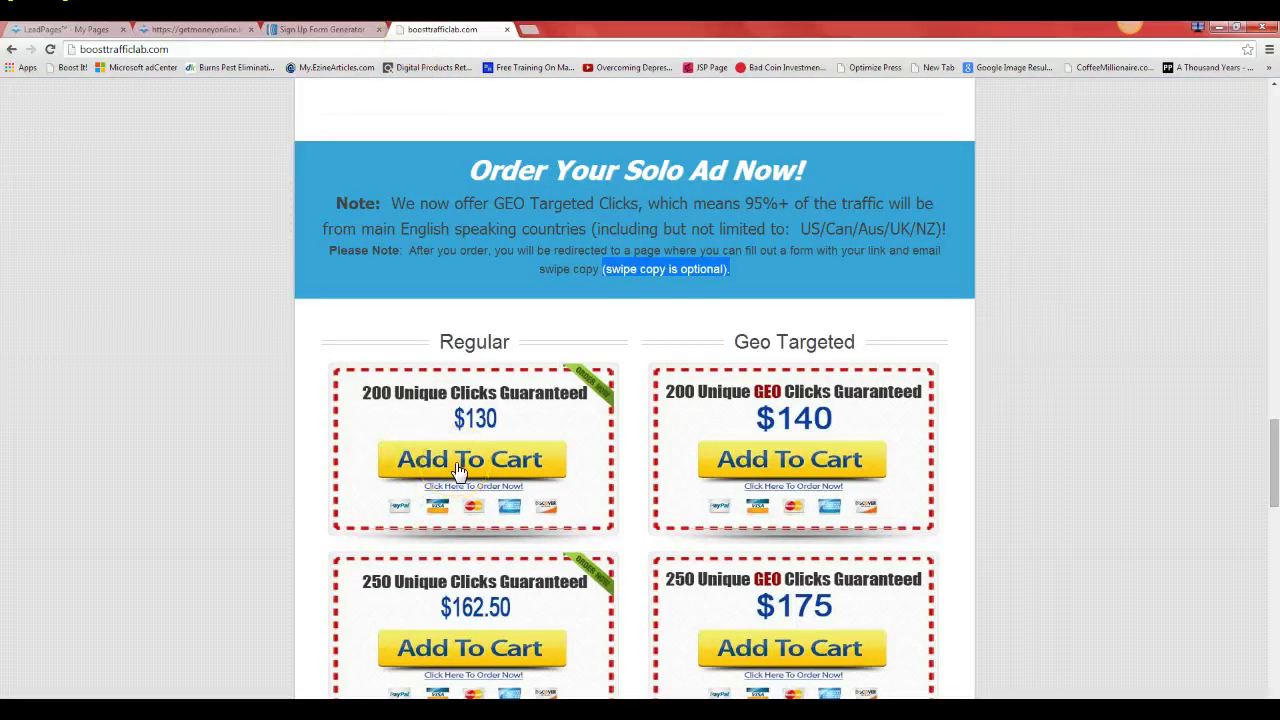
pyautogui.click(195, 29)
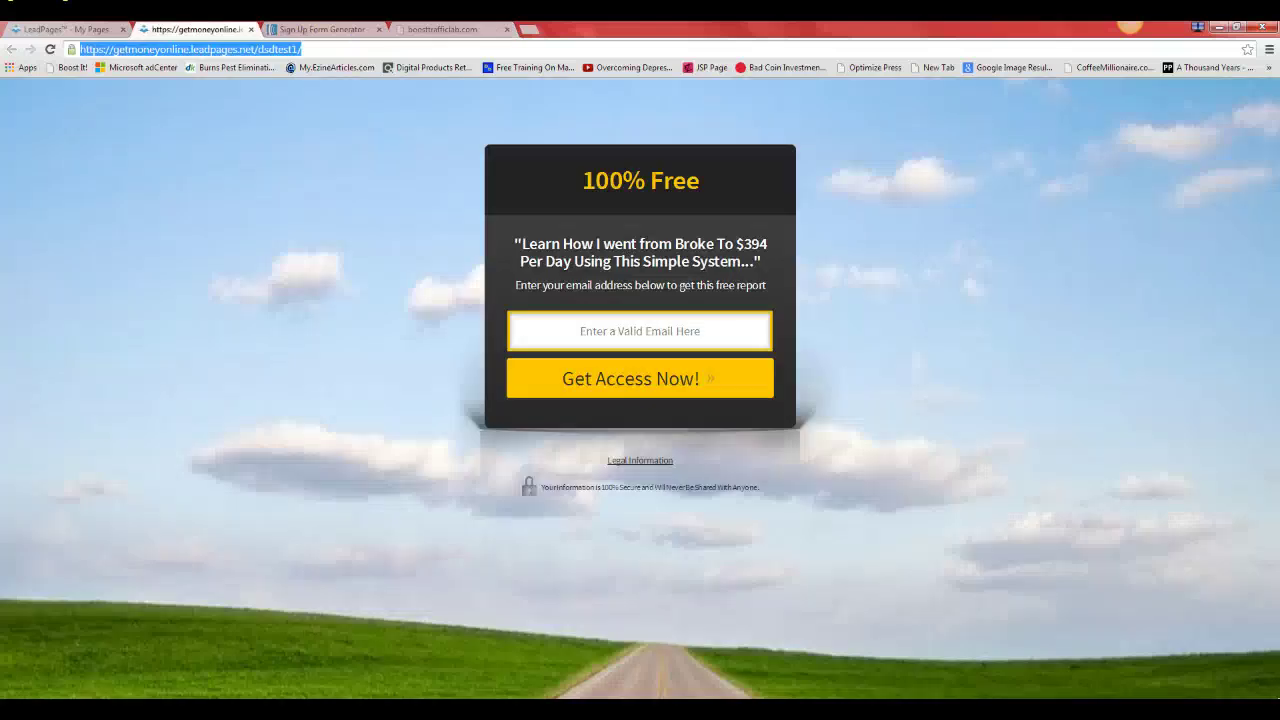
pyautogui.hotkey('ctrl', 'shift', 'Tab')
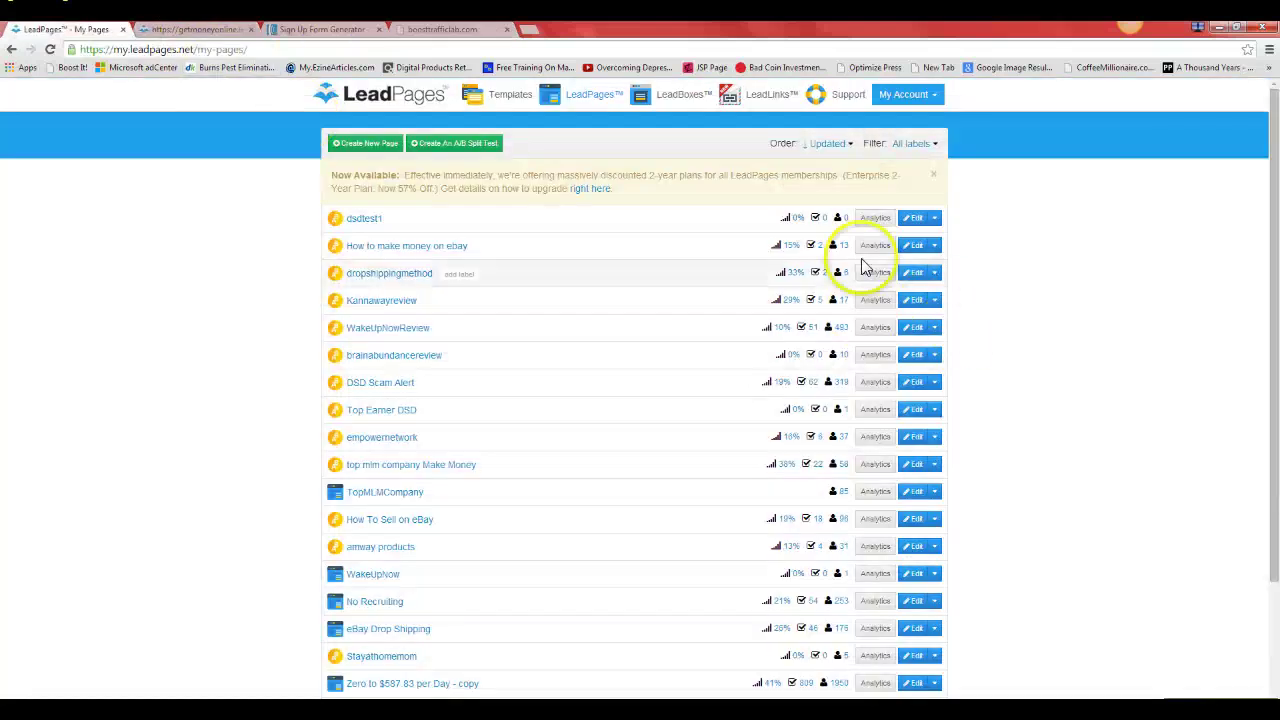
# - Open dsdtest1's Analytics and check the Variations table and Variation 1's Action menu
pyautogui.click(875, 217)
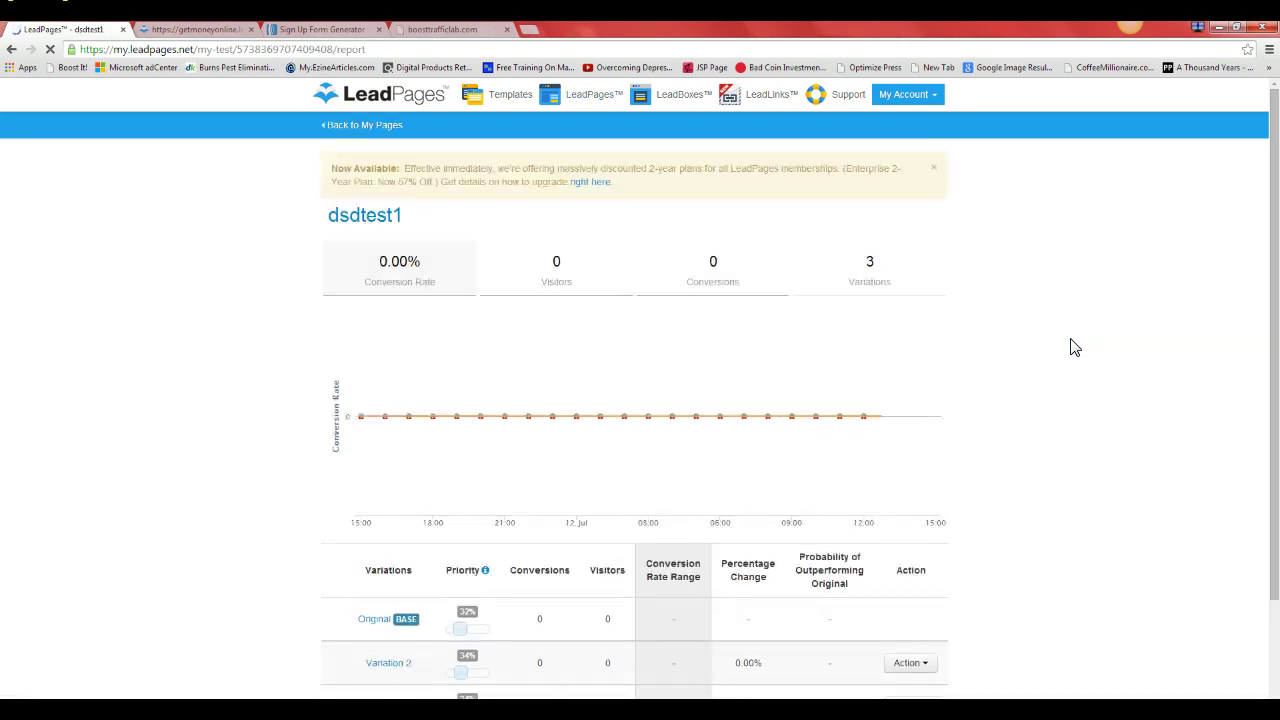
pyautogui.click(1073, 347)
pyautogui.scroll(-2, 1070, 350)
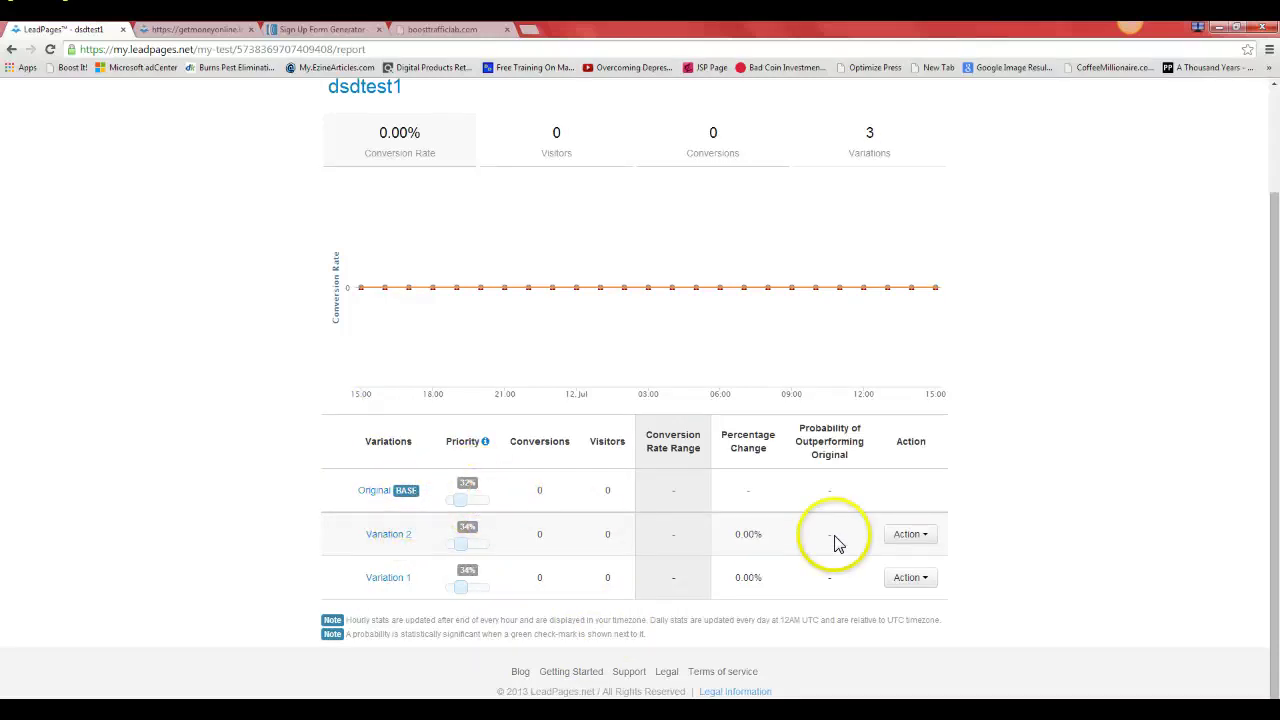
pyautogui.click(910, 580)
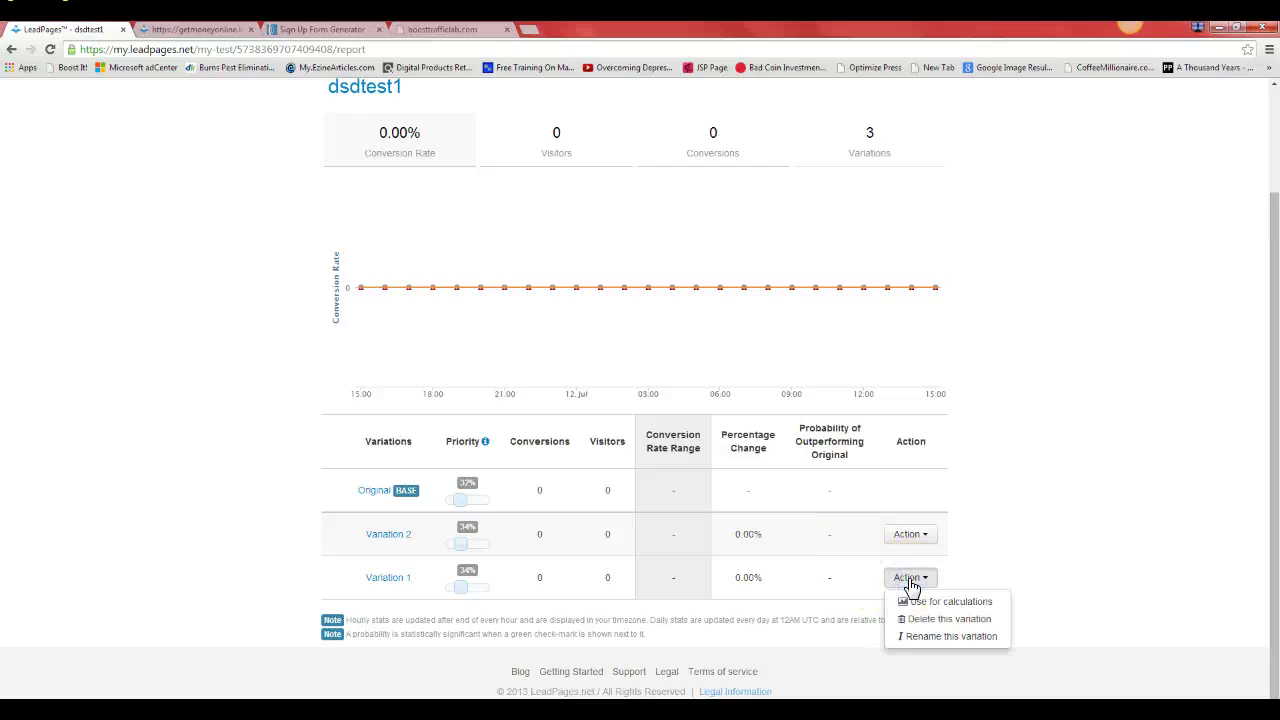
pyautogui.click(1020, 503)
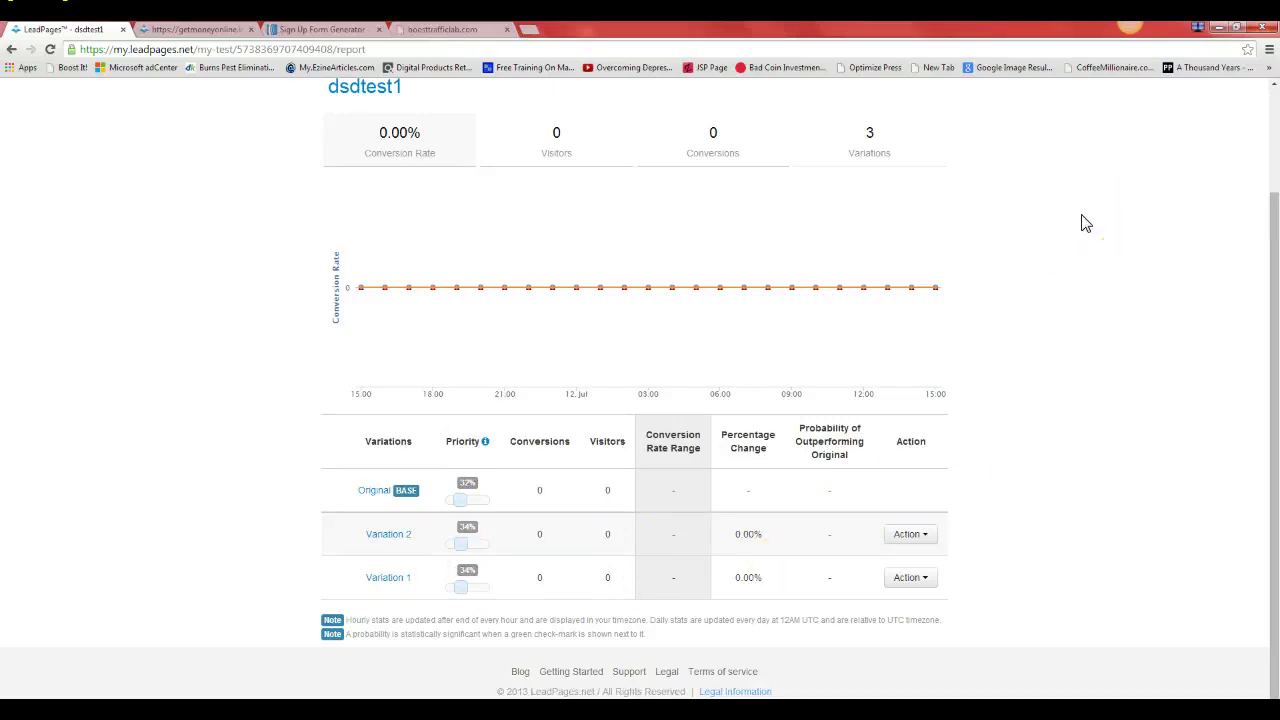
pyautogui.scroll(2, 819, 177)
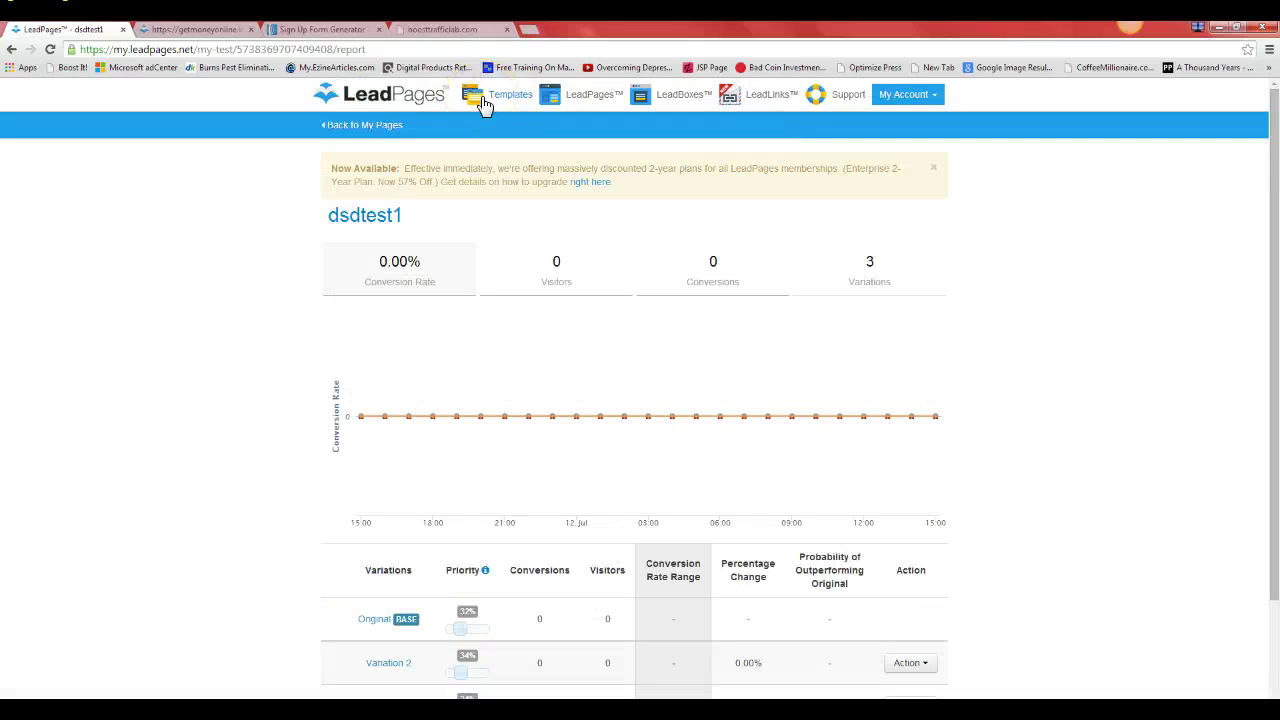